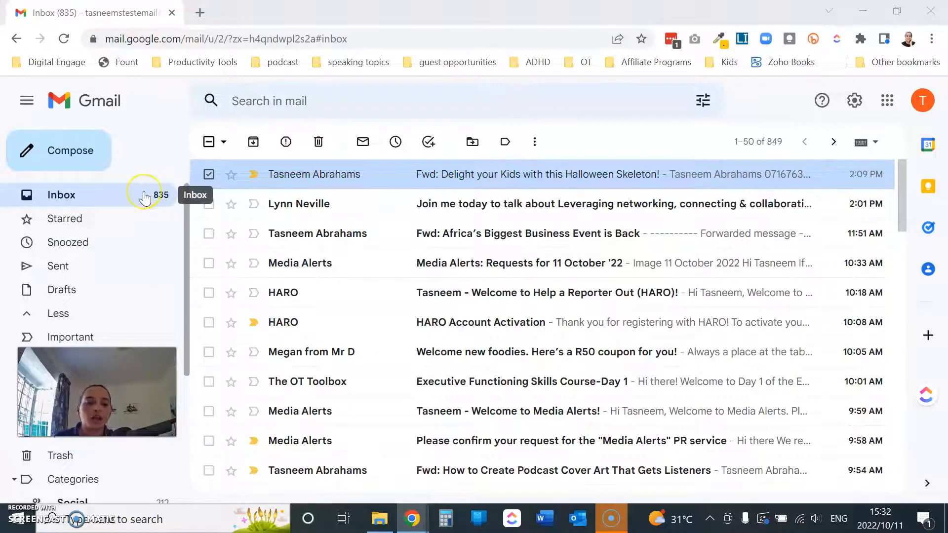
# - Open the full mail settings at the inbox options to reach the category choices
pyautogui.click(734, 143)
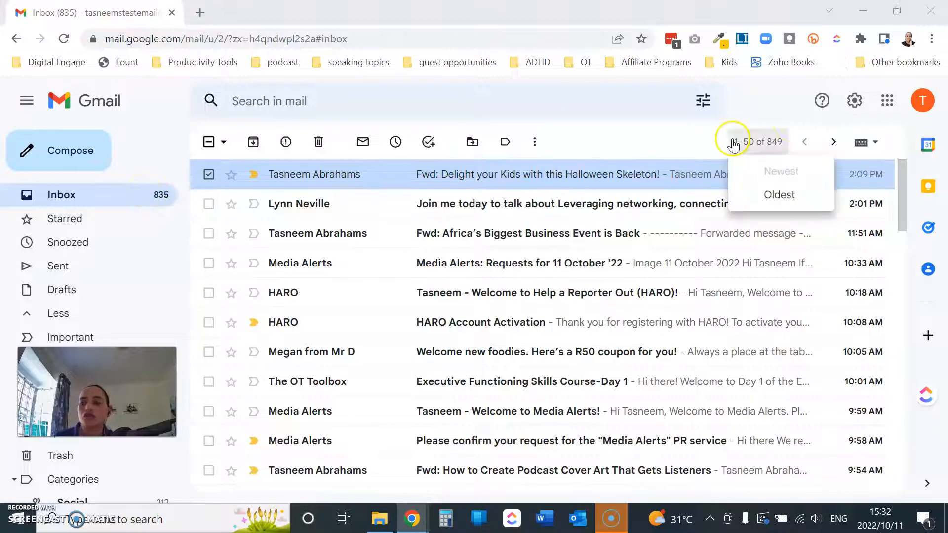
pyautogui.click(856, 106)
pyautogui.click(781, 176)
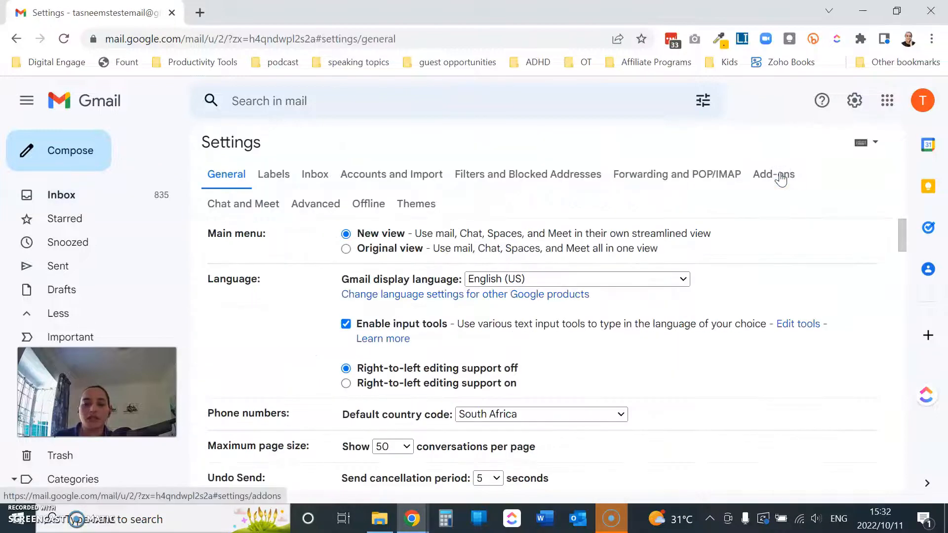
pyautogui.click(315, 175)
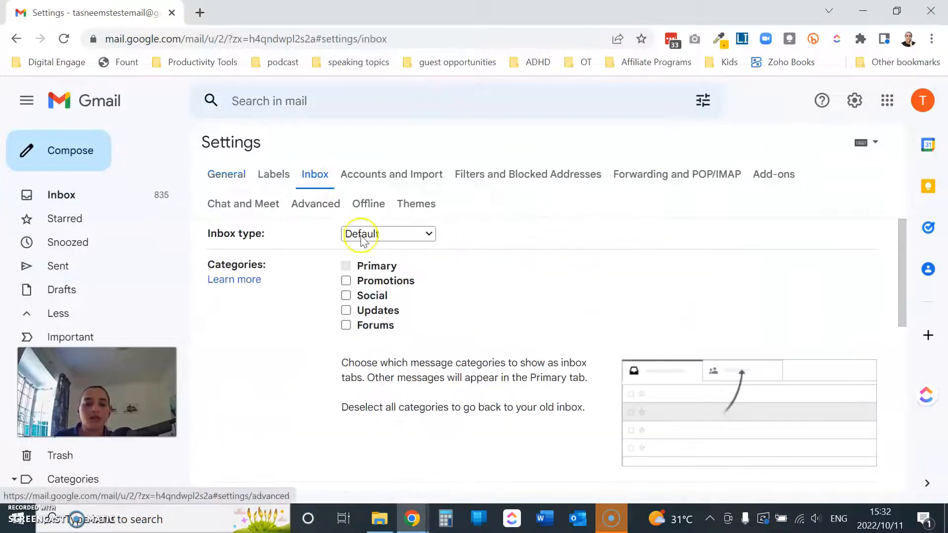
pyautogui.moveTo(352, 286)
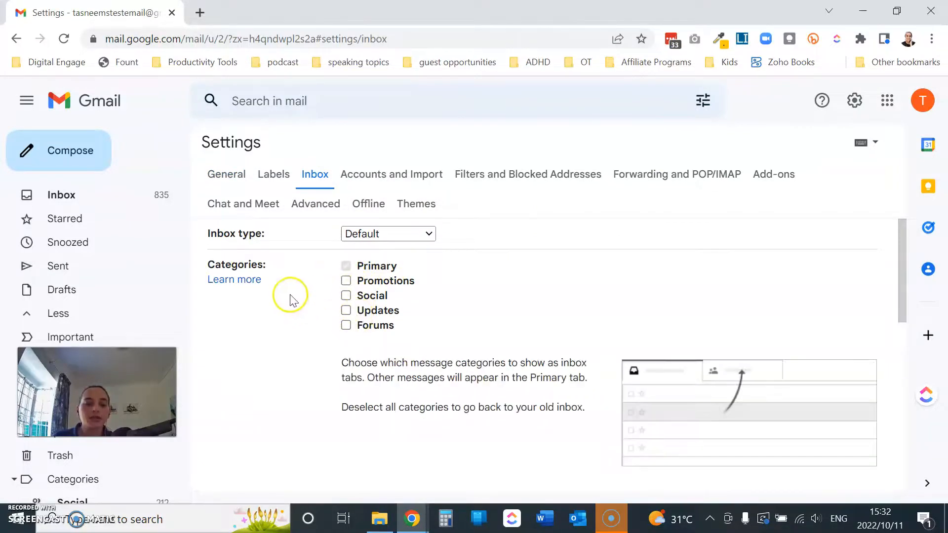
# - Enable the Social category as an inbox tab, keeping starred messages included in Primary, and save the changes
pyautogui.click(348, 296)
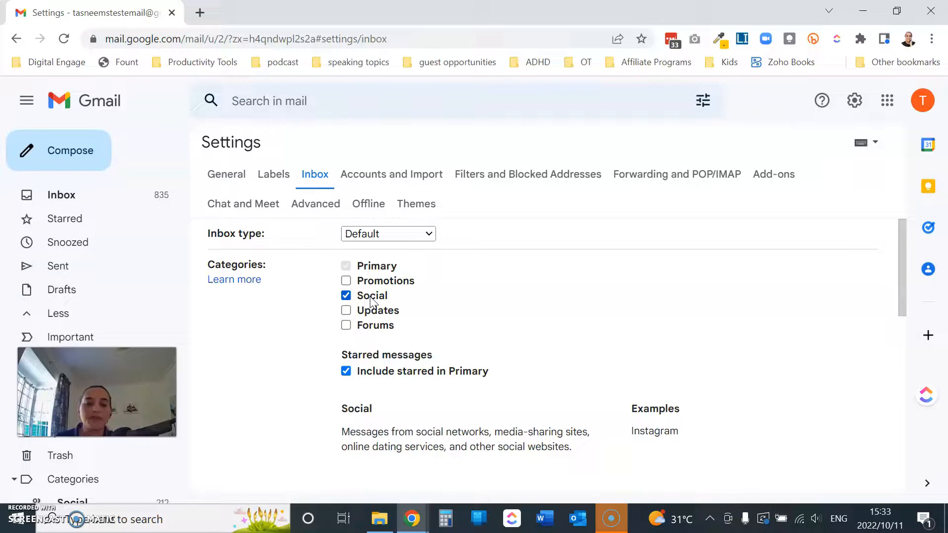
pyautogui.click(347, 296)
pyautogui.click(377, 312)
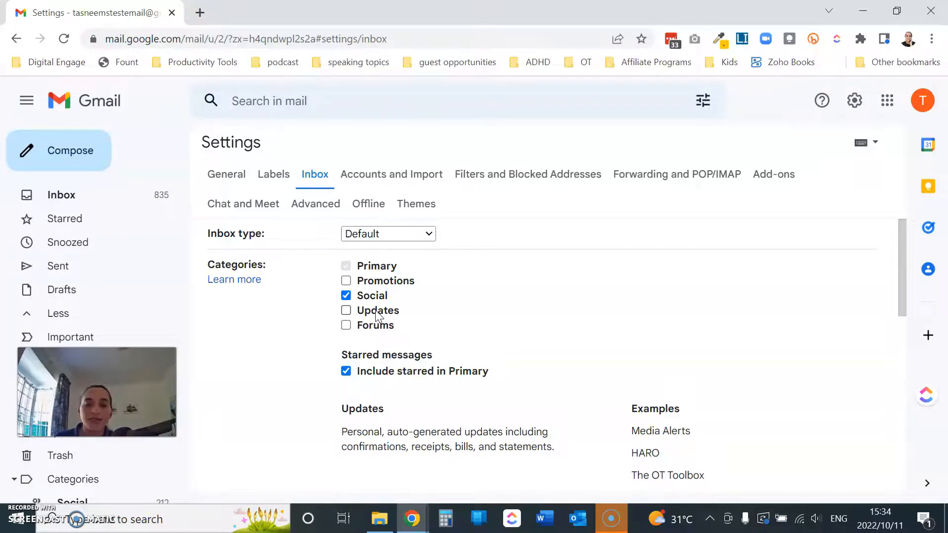
pyautogui.moveTo(380, 327)
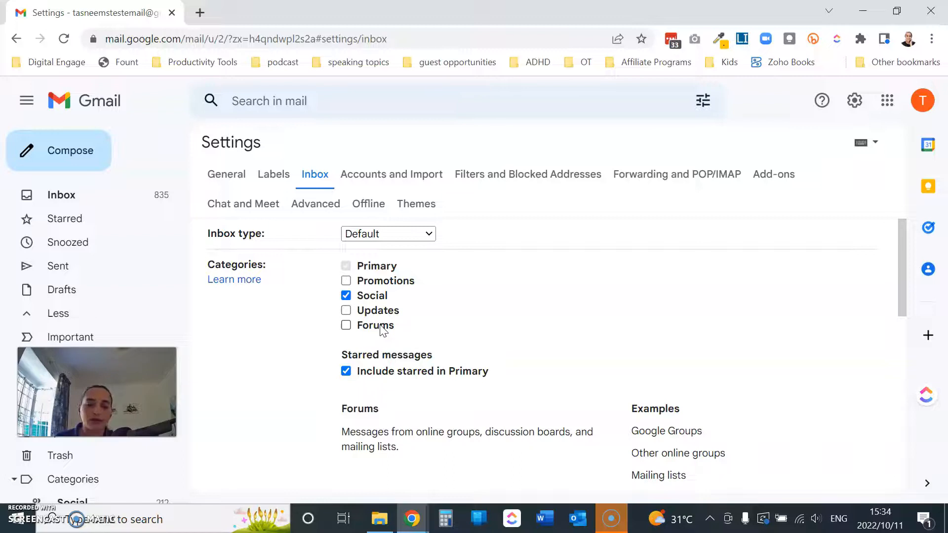
pyautogui.click(555, 299)
pyautogui.scroll(-1, 558, 306)
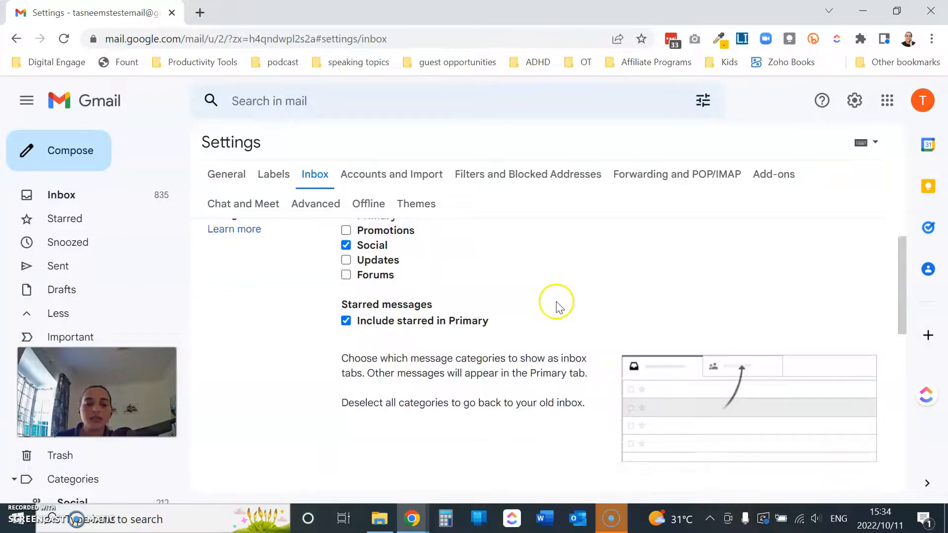
pyautogui.scroll(-10, 556, 305)
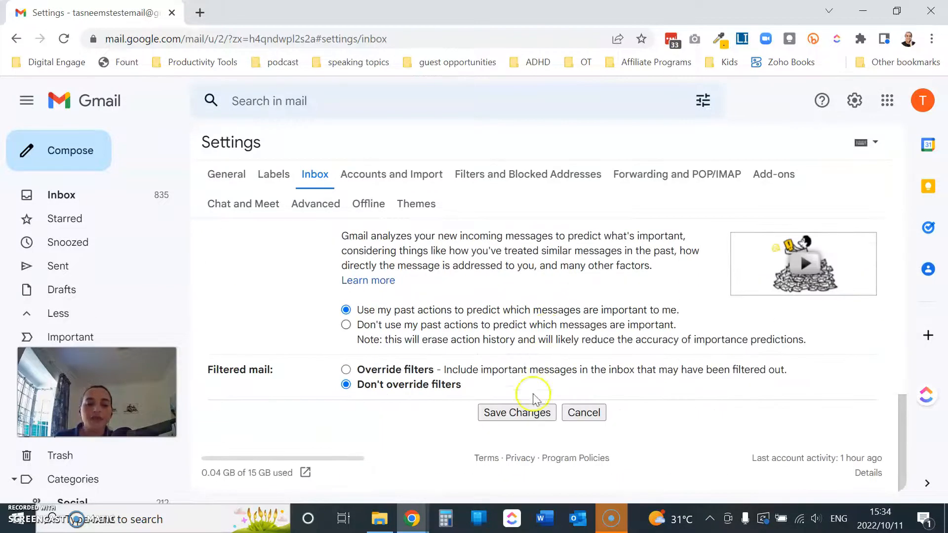
pyautogui.click(529, 414)
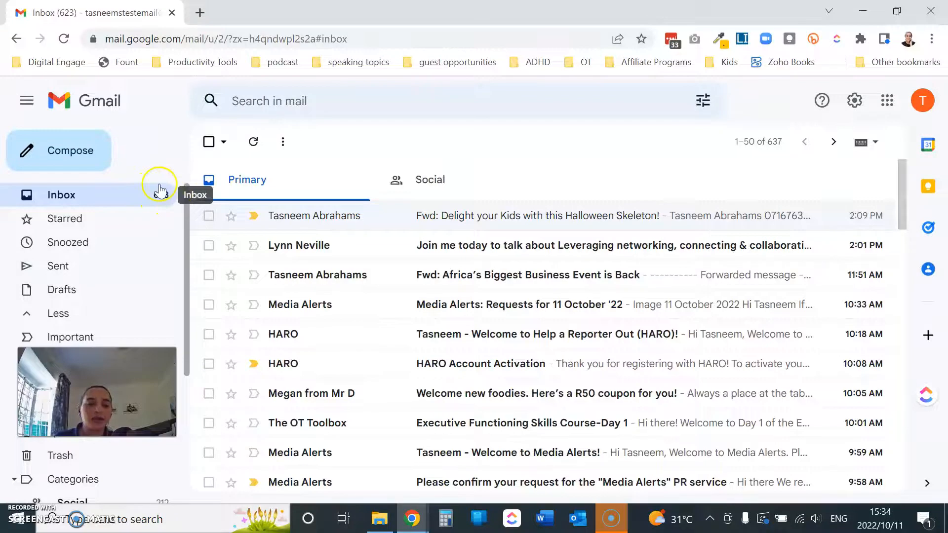
# - Compare the inbox's unread count with the unread counts of the Social, Updates, Forums and Promotions categories
pyautogui.scroll(-4, 156, 215)
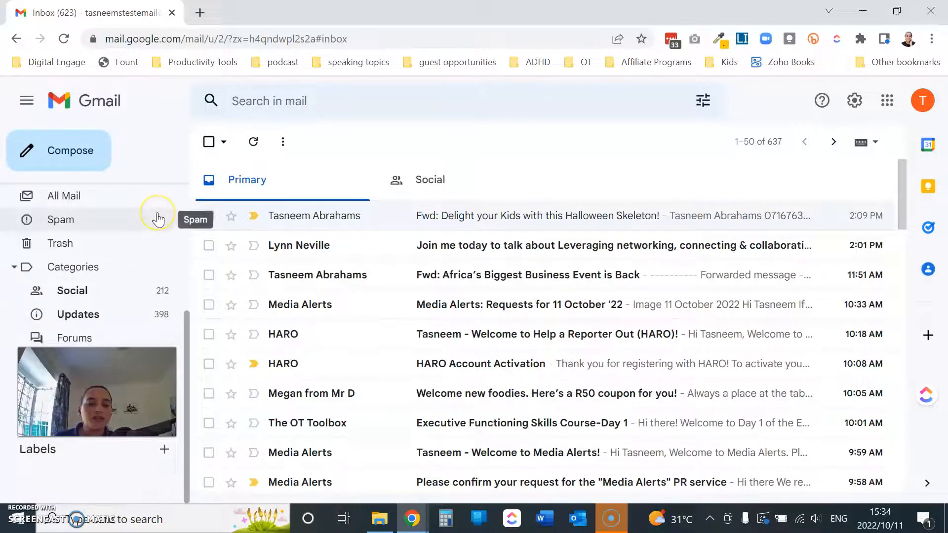
pyautogui.scroll(4, 153, 276)
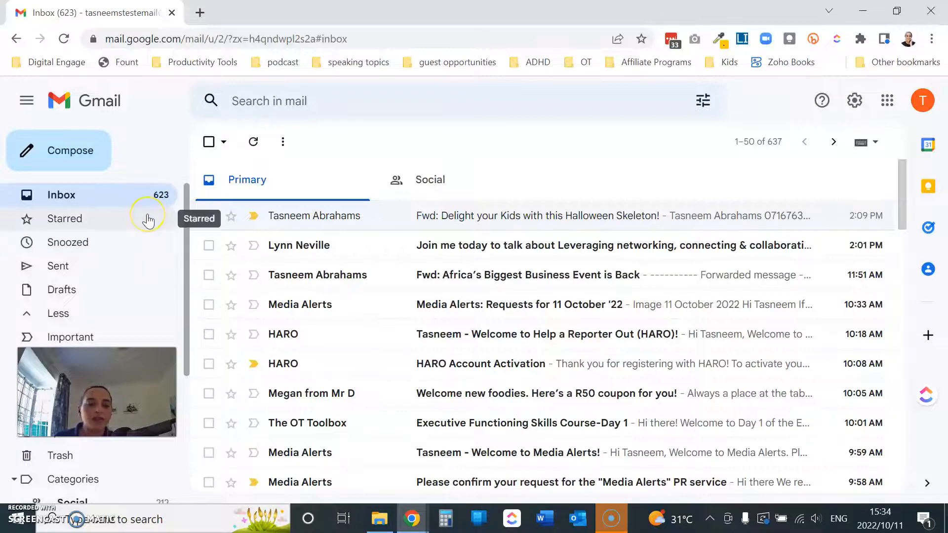
pyautogui.scroll(-3, 147, 220)
pyautogui.scroll(-2, 147, 220)
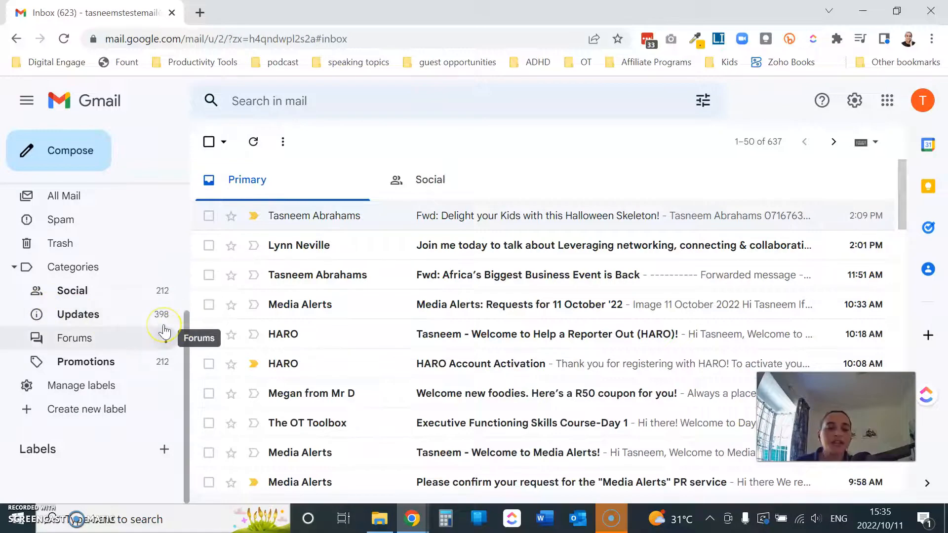
pyautogui.scroll(5, 142, 268)
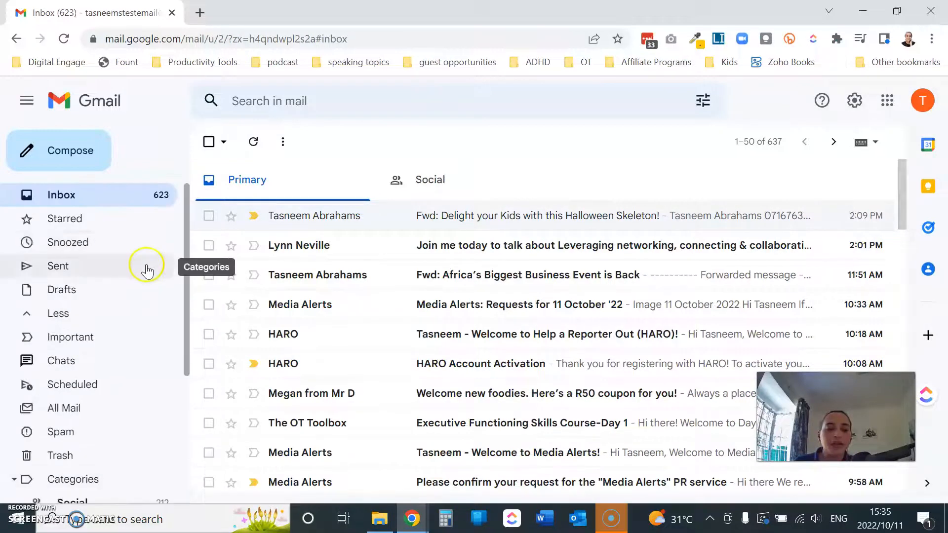
pyautogui.scroll(-3, 143, 277)
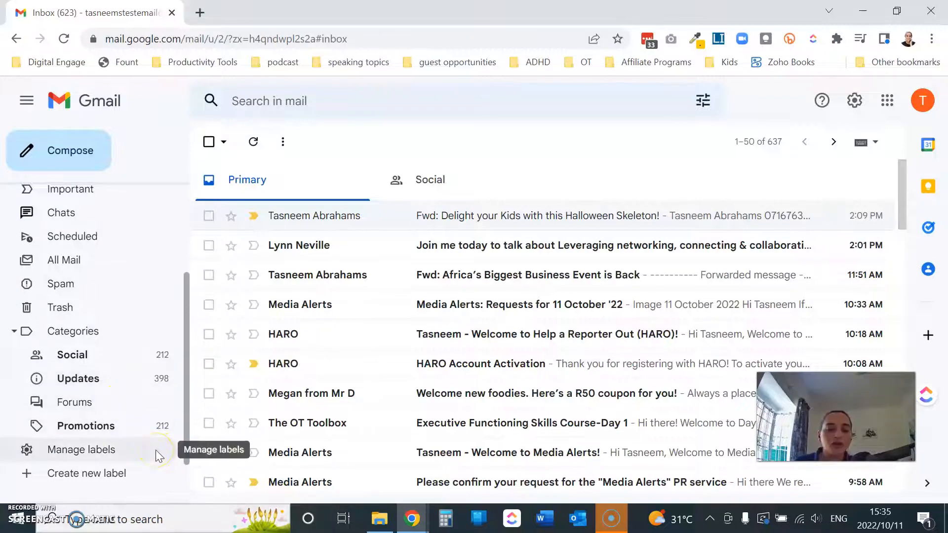
pyautogui.scroll(3, 156, 449)
pyautogui.scroll(1, 156, 449)
pyautogui.scroll(-3, 153, 452)
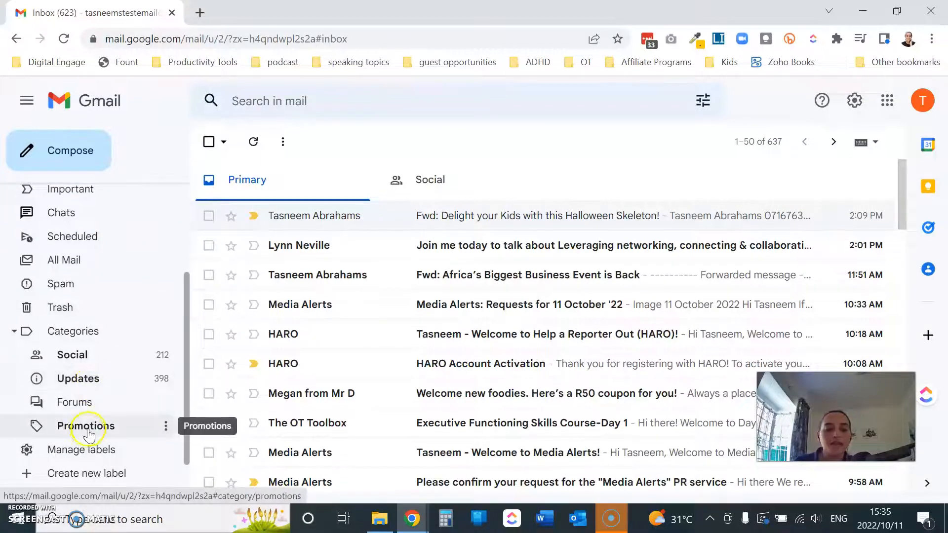
pyautogui.scroll(3, 142, 400)
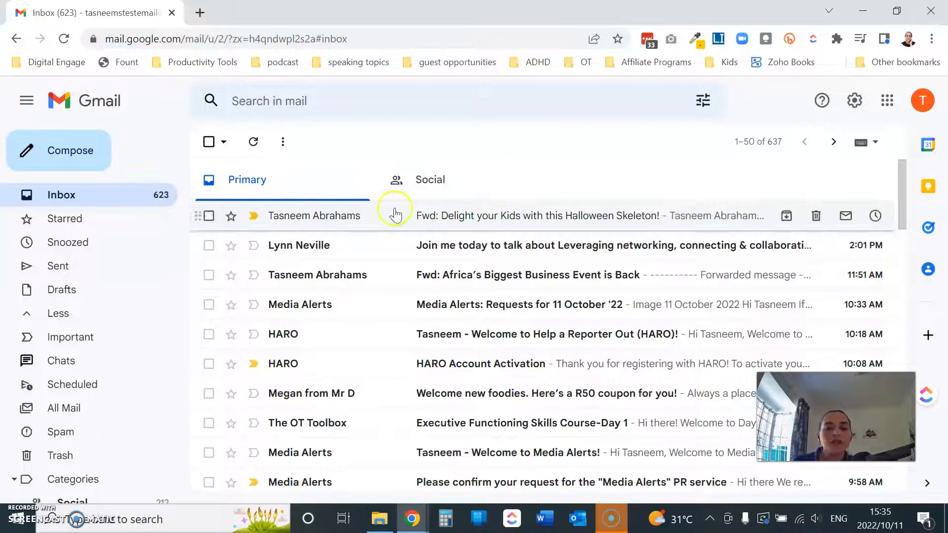
pyautogui.scroll(-3, 112, 271)
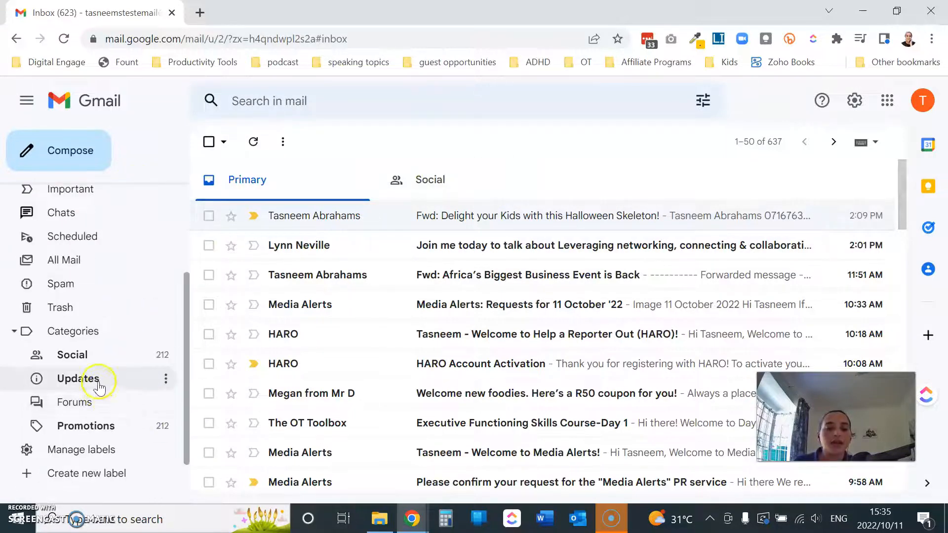
pyautogui.scroll(3, 114, 415)
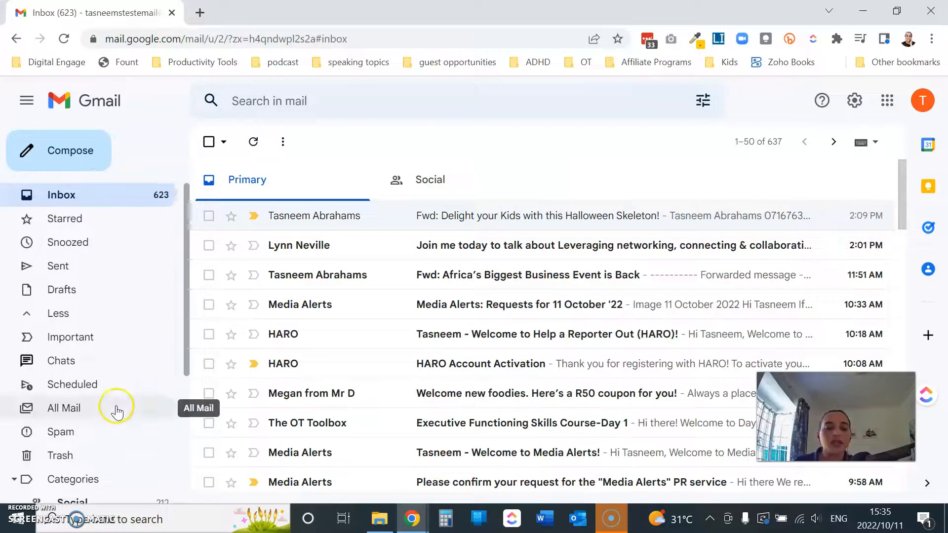
pyautogui.click(145, 202)
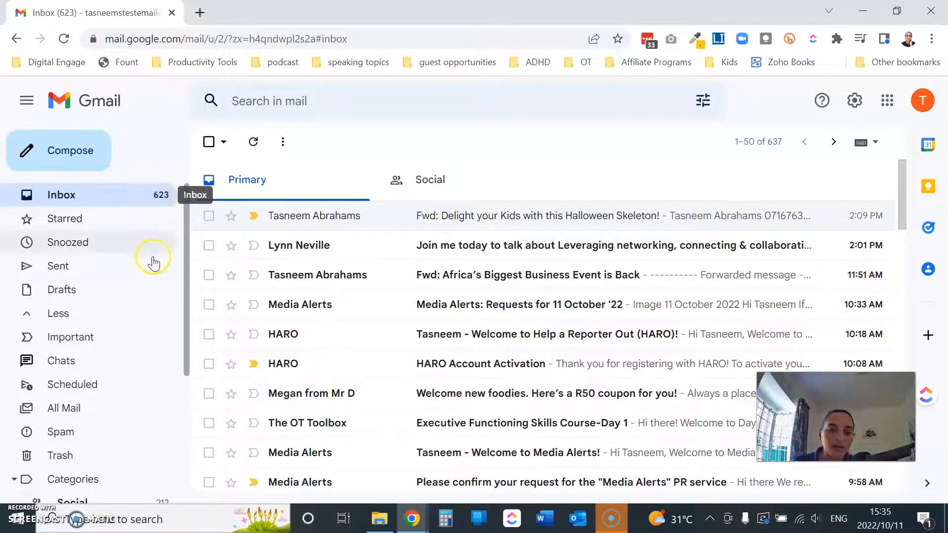
pyautogui.scroll(-3, 154, 316)
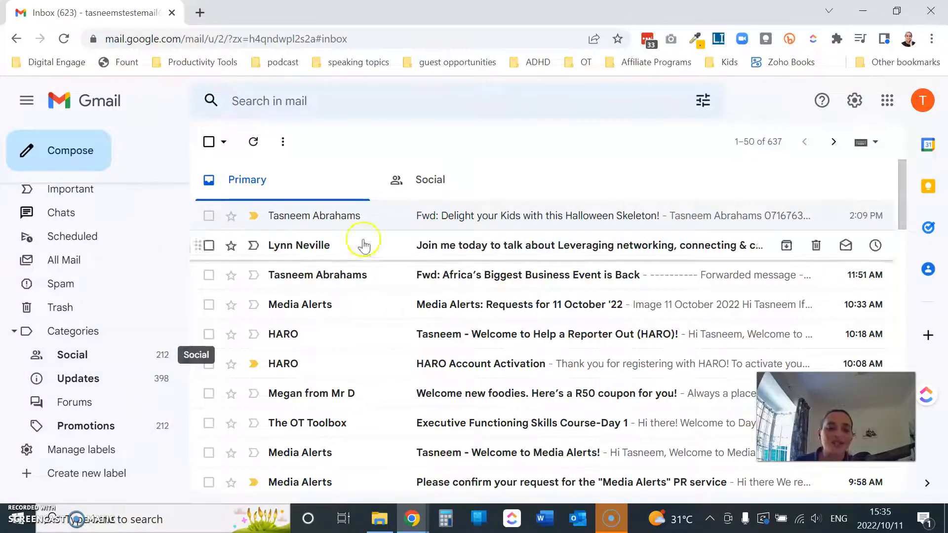
pyautogui.scroll(3, 99, 226)
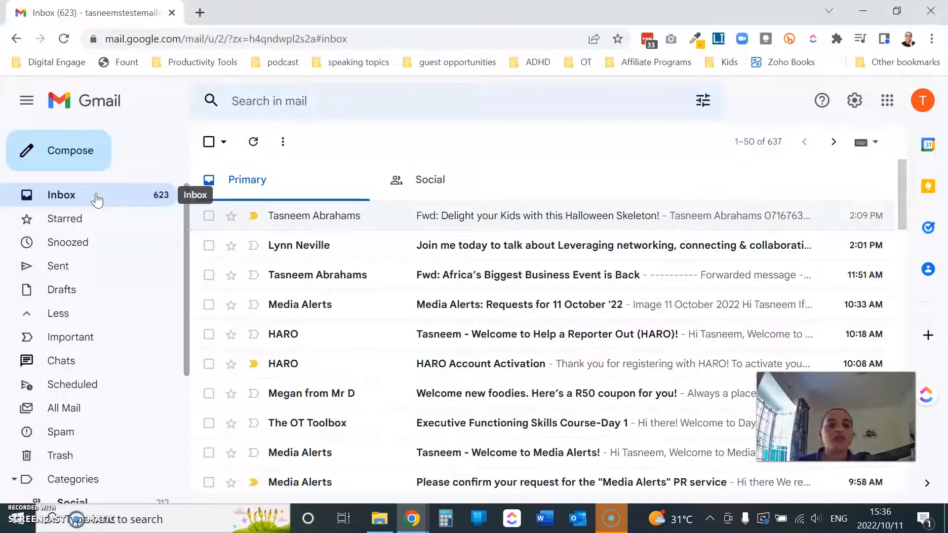
# - Show the Social messages in the inbox and select all conversations on the page
pyautogui.click(462, 185)
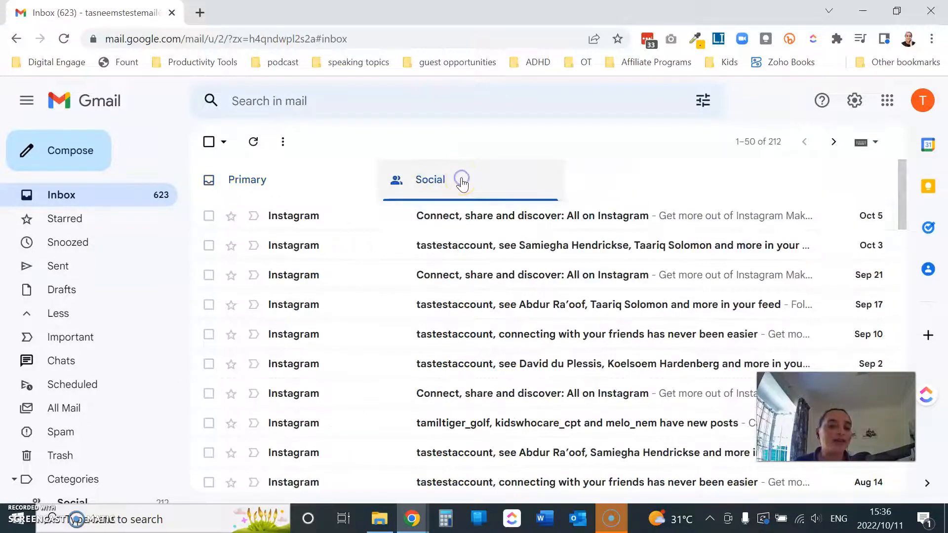
pyautogui.click(209, 145)
pyautogui.scroll(-8, 403, 350)
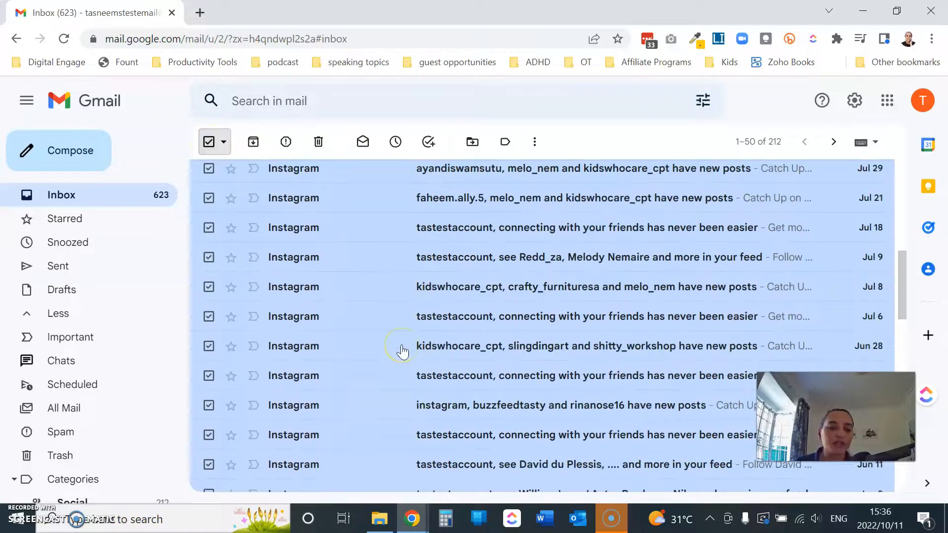
pyautogui.scroll(-9, 402, 350)
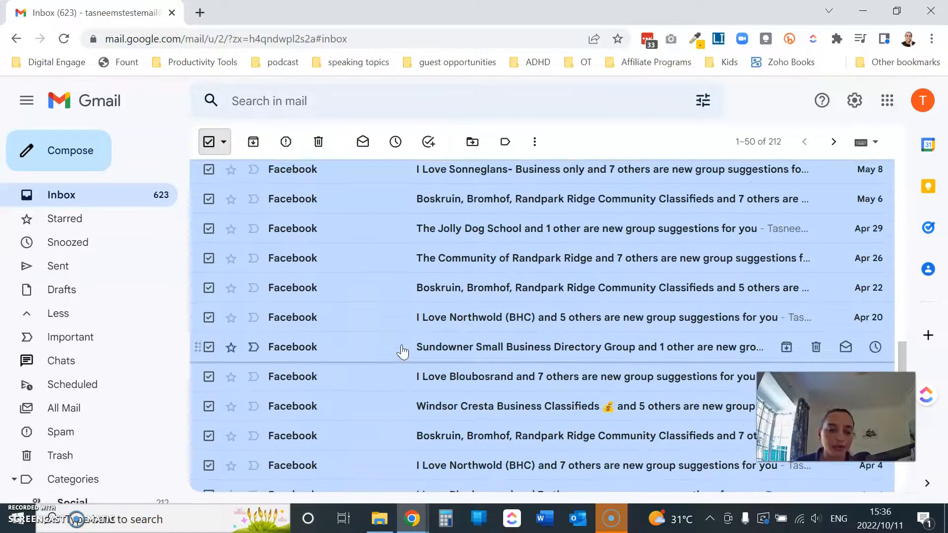
pyautogui.scroll(17, 402, 350)
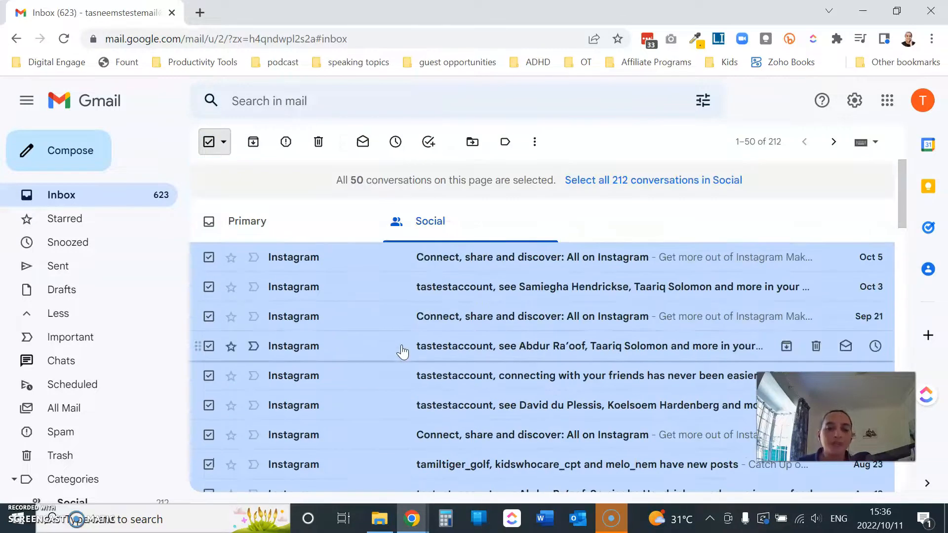
# - Review the senders and subjects of the selected Social conversations to judge which can be cleared
pyautogui.scroll(-2, 372, 330)
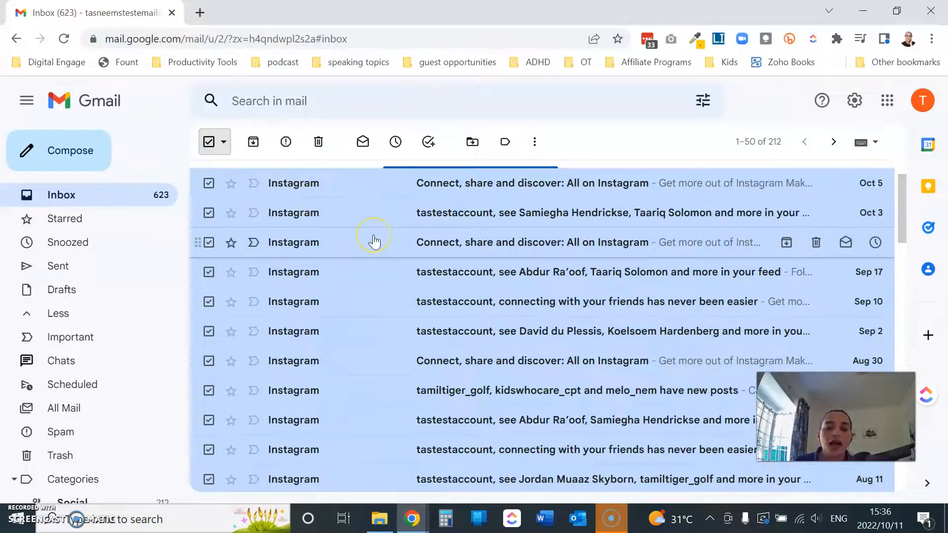
pyautogui.scroll(2, 374, 241)
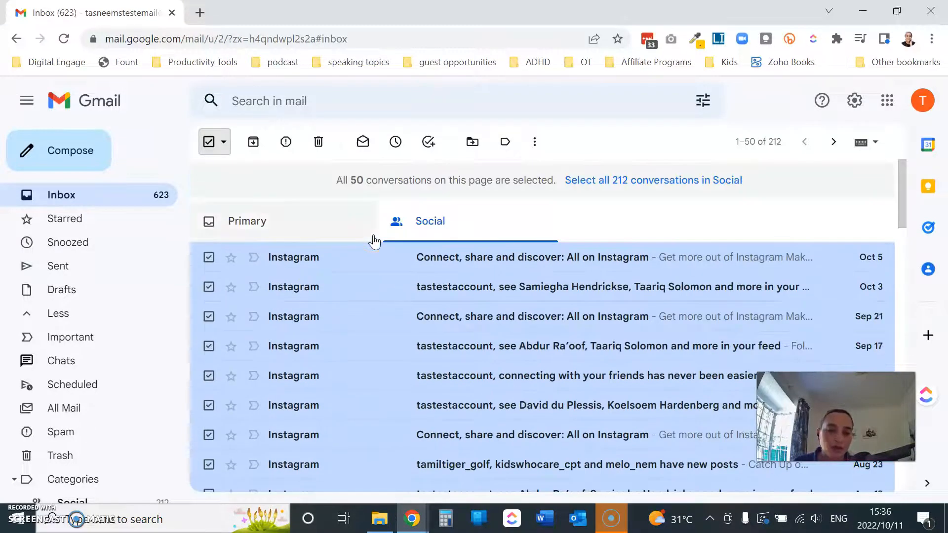
pyautogui.scroll(-3, 381, 312)
pyautogui.scroll(2, 384, 311)
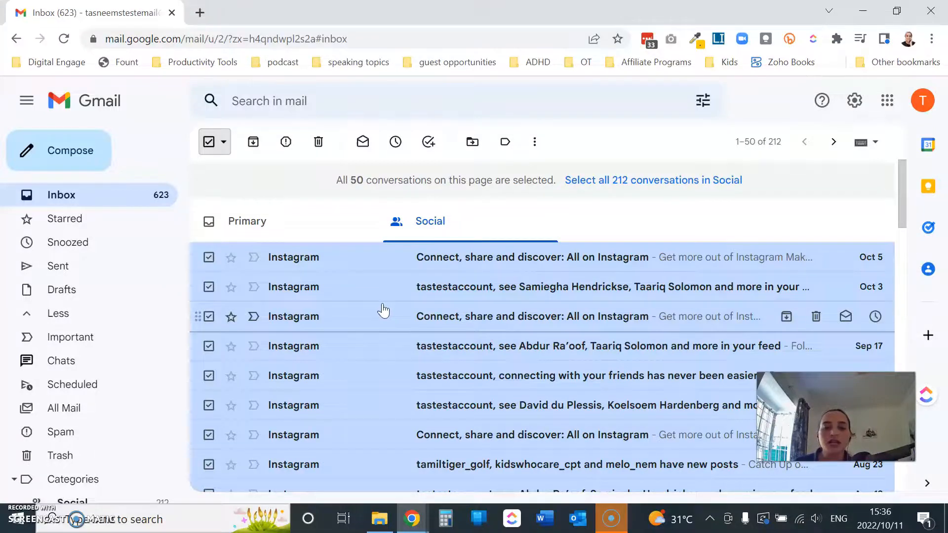
pyautogui.scroll(-3, 383, 311)
pyautogui.scroll(3, 384, 311)
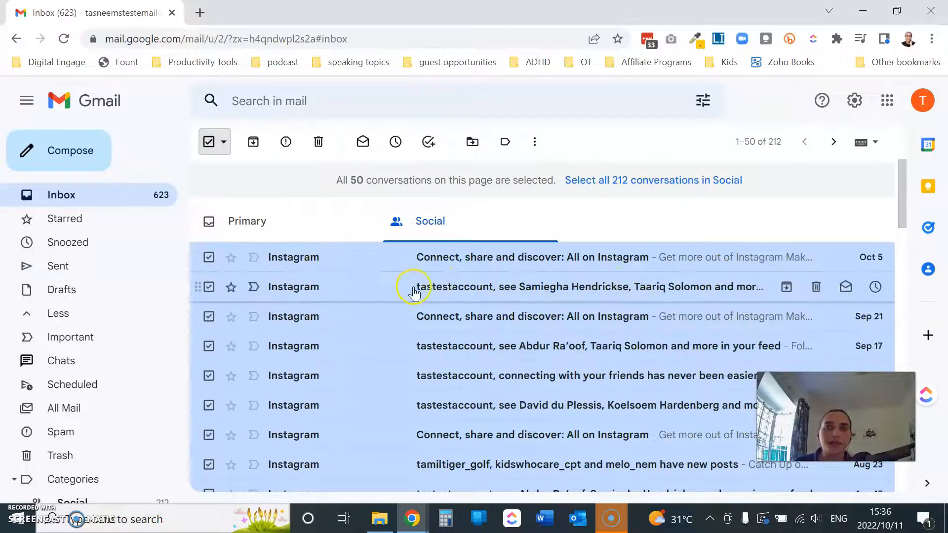
pyautogui.scroll(-2, 318, 267)
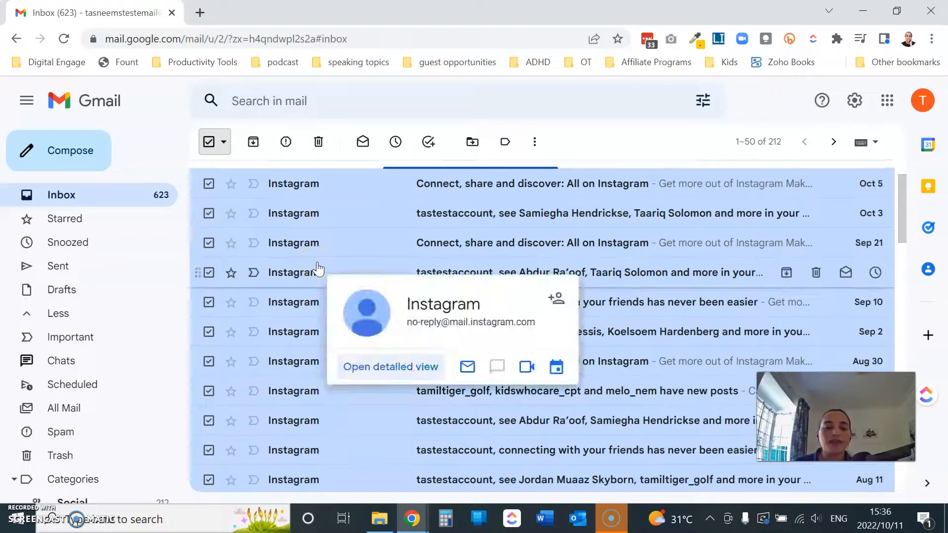
pyautogui.scroll(2, 317, 268)
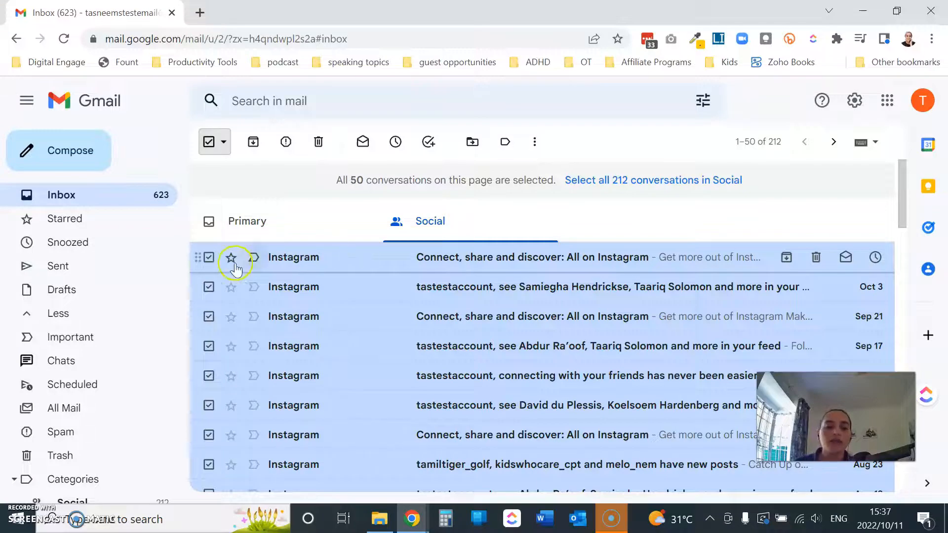
# - Open the Oct 5 Instagram message "Connect, share and discover" and locate the unsubscribe link in its footer
pyautogui.click(322, 269)
pyautogui.scroll(-6, 516, 275)
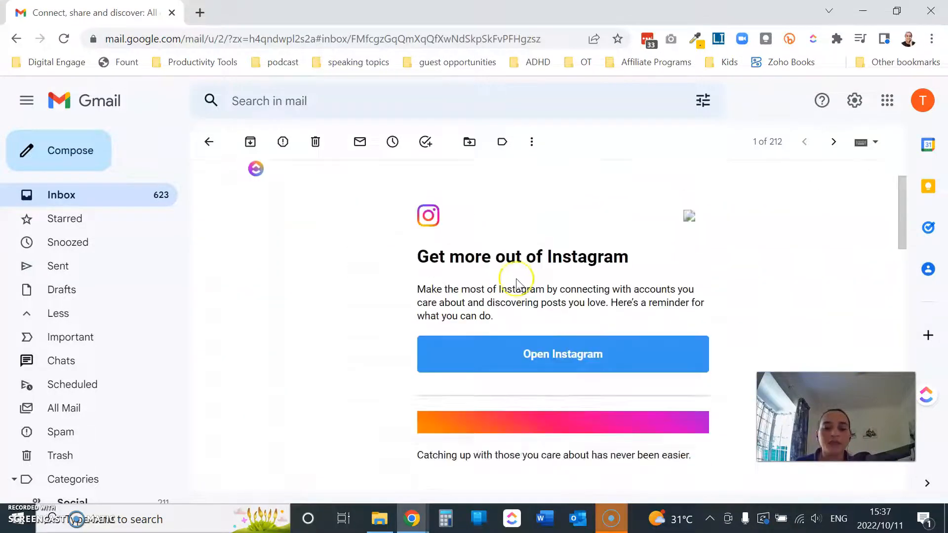
pyautogui.scroll(-15, 516, 279)
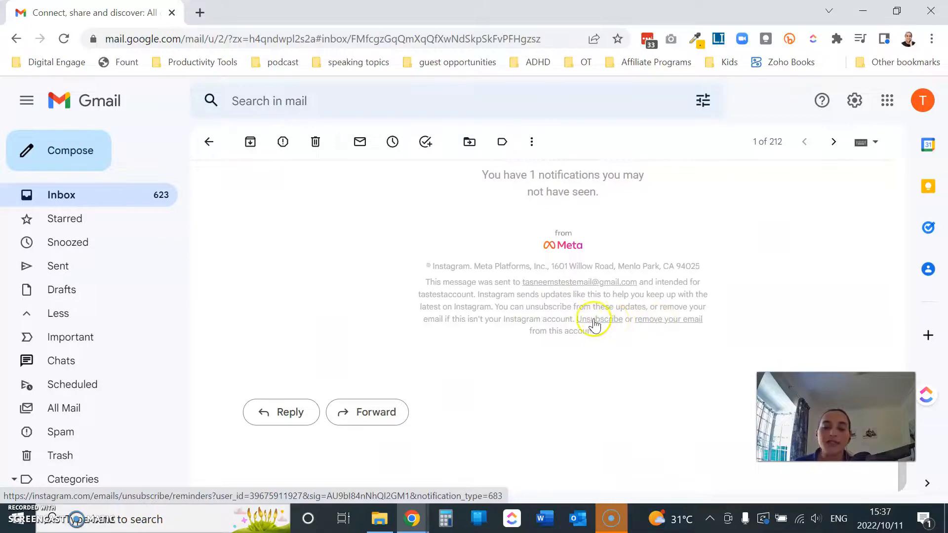
pyautogui.scroll(4, 396, 303)
pyautogui.scroll(5, 395, 302)
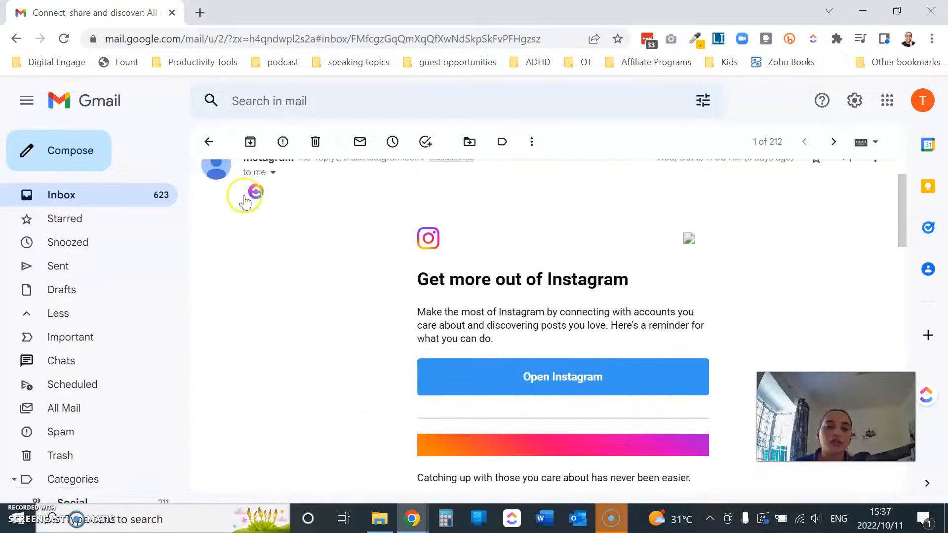
# - Return to the Social conversation list, clear the current selection and select all conversations on the page again
pyautogui.click(210, 143)
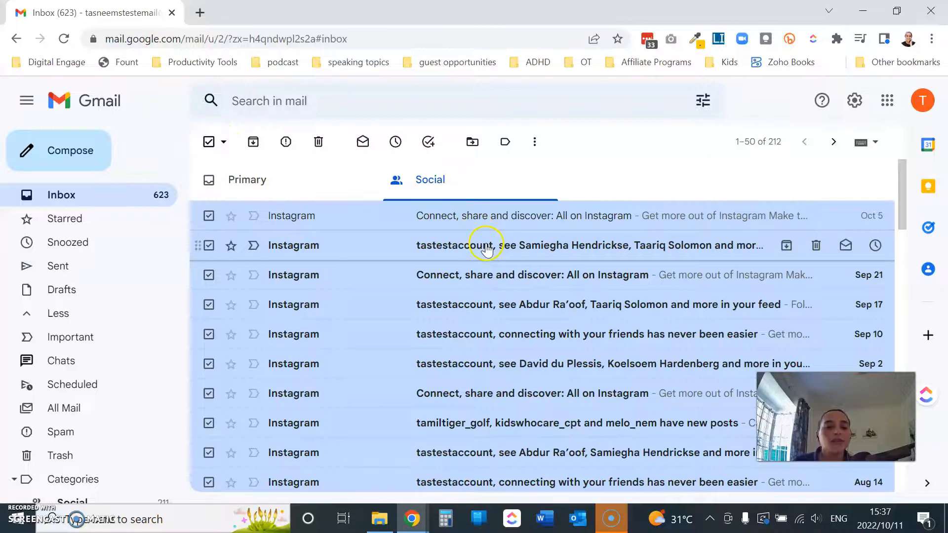
pyautogui.click(209, 143)
pyautogui.click(224, 142)
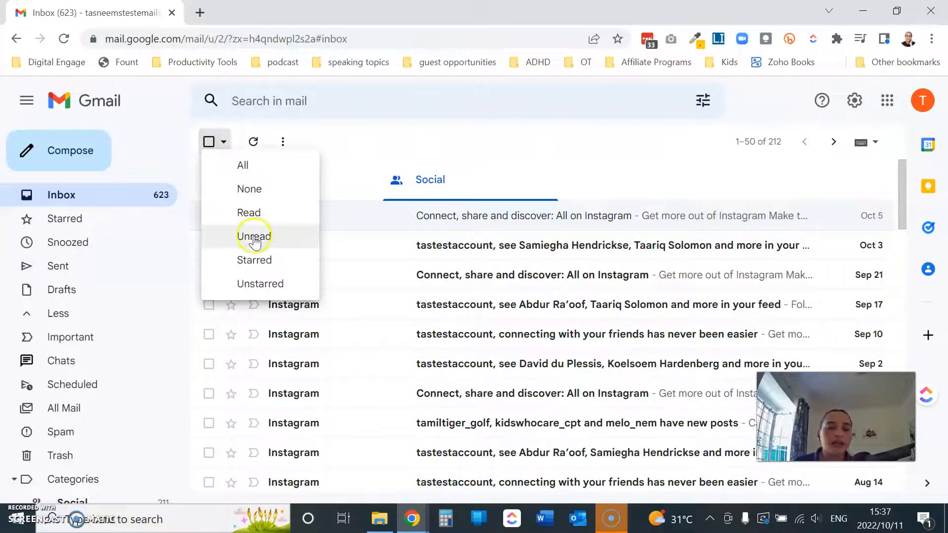
pyautogui.click(242, 165)
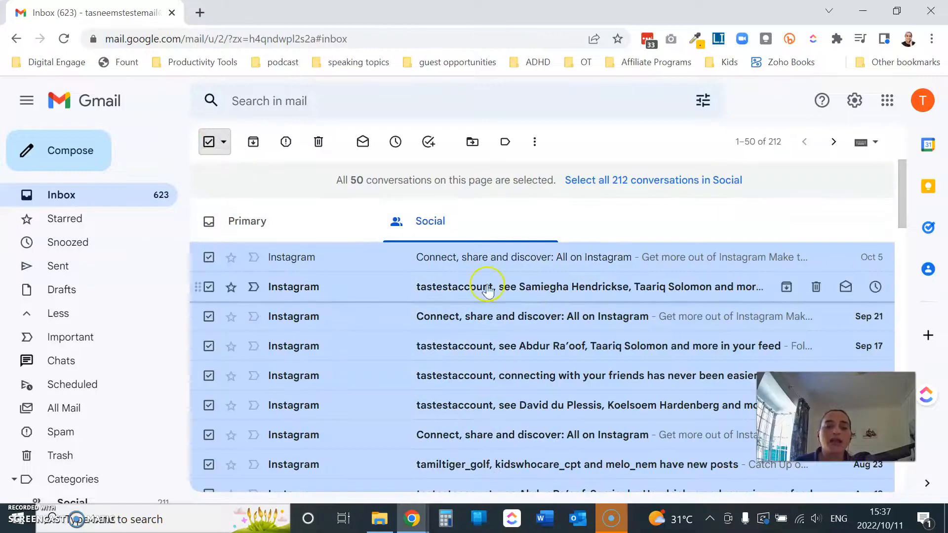
pyautogui.scroll(-12, 547, 306)
pyautogui.scroll(-15, 546, 307)
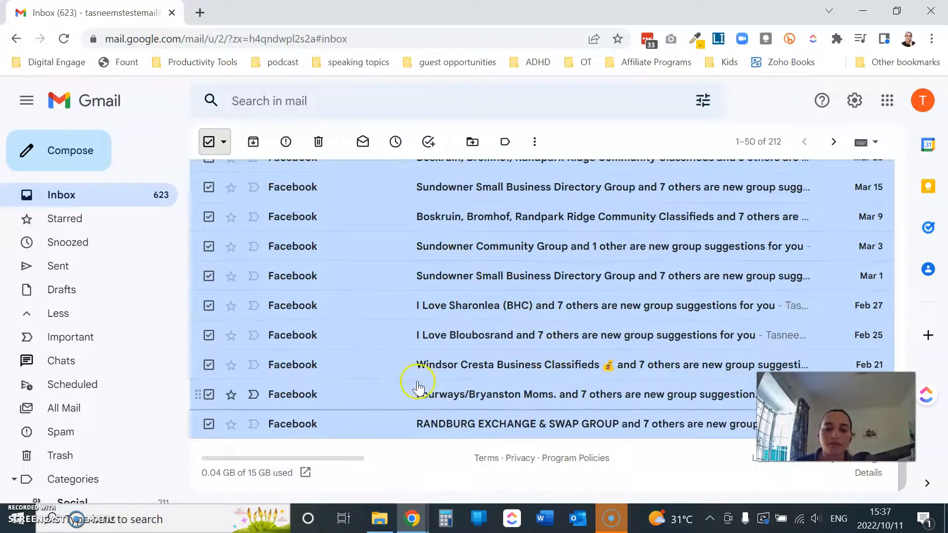
pyautogui.scroll(20, 410, 296)
pyautogui.scroll(2, 409, 295)
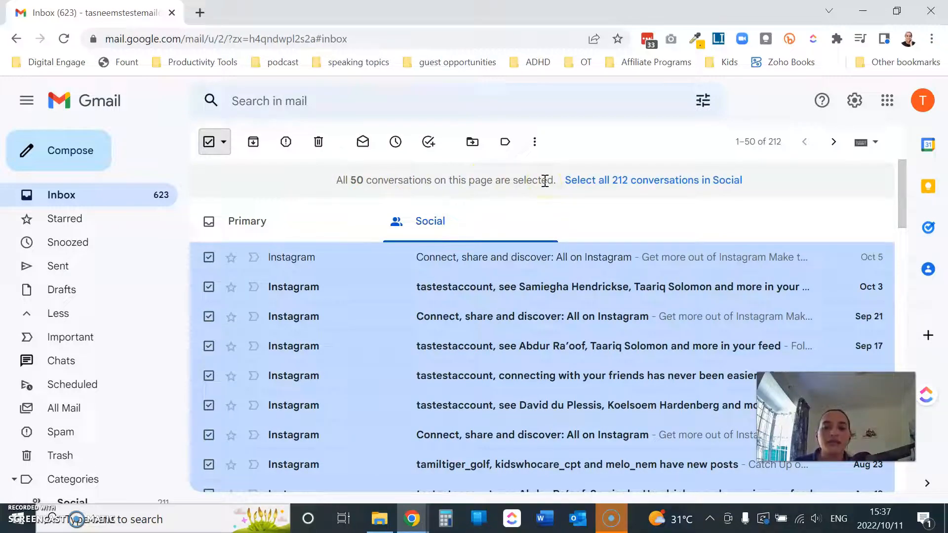
# - Extend the selection to every conversation in Social and delete them all, approving the bulk action
pyautogui.click(639, 187)
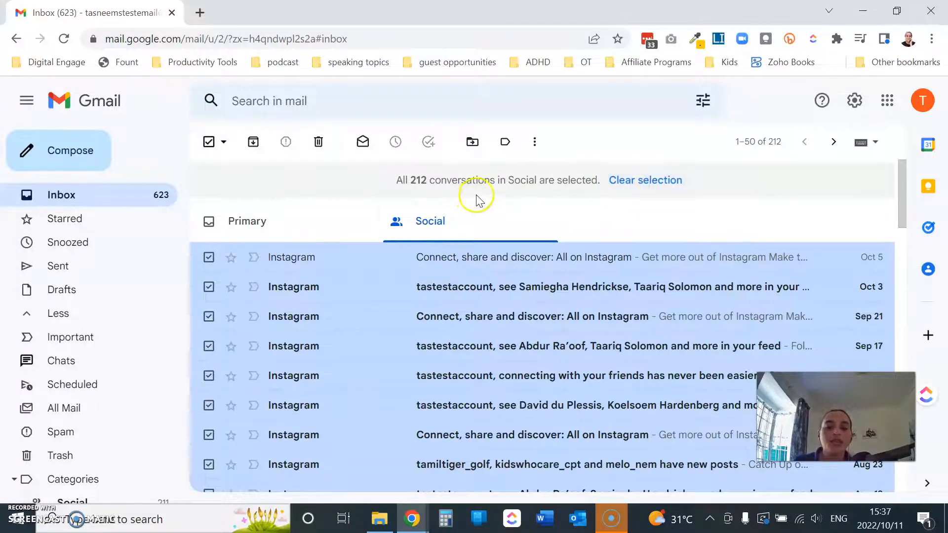
pyautogui.click(321, 142)
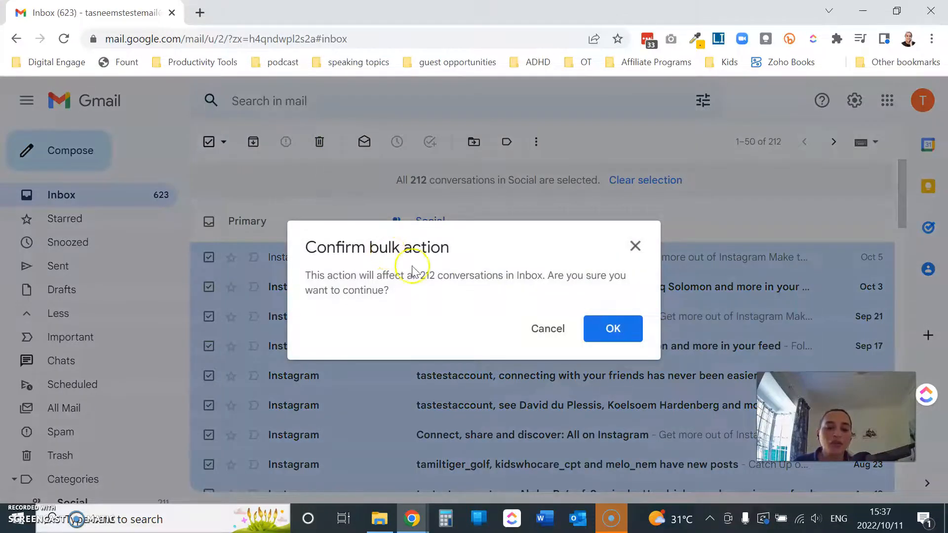
pyautogui.click(613, 330)
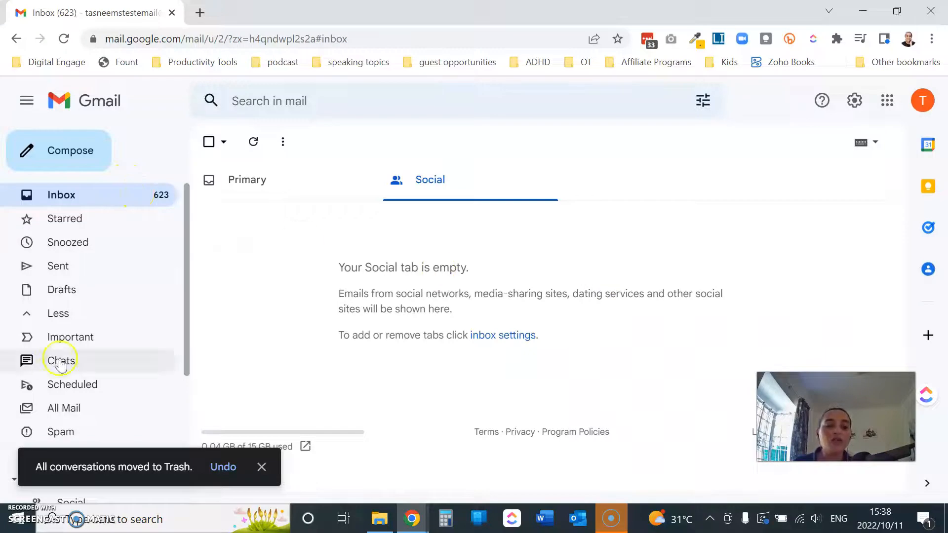
pyautogui.scroll(-4, 109, 368)
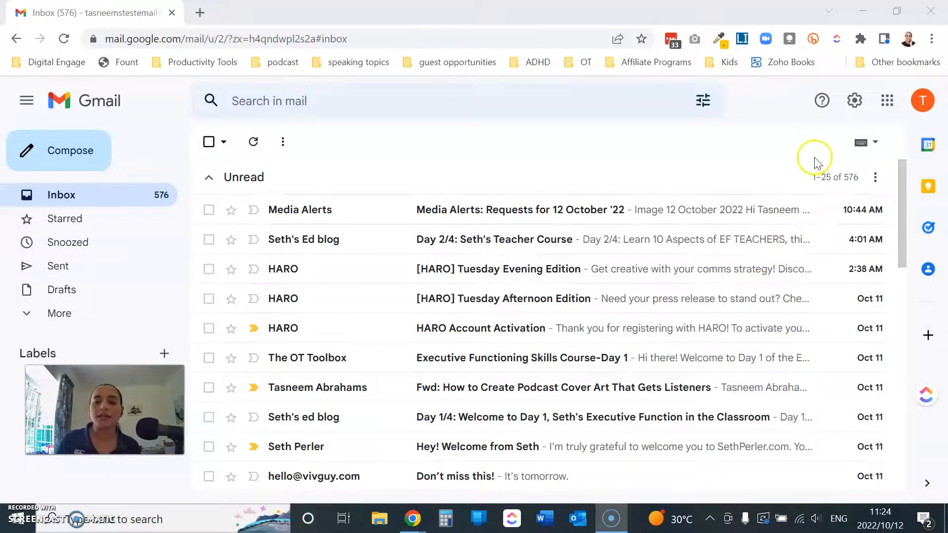
# - Open the full list of unread inbox messages and jump to the oldest ones
pyautogui.click(835, 176)
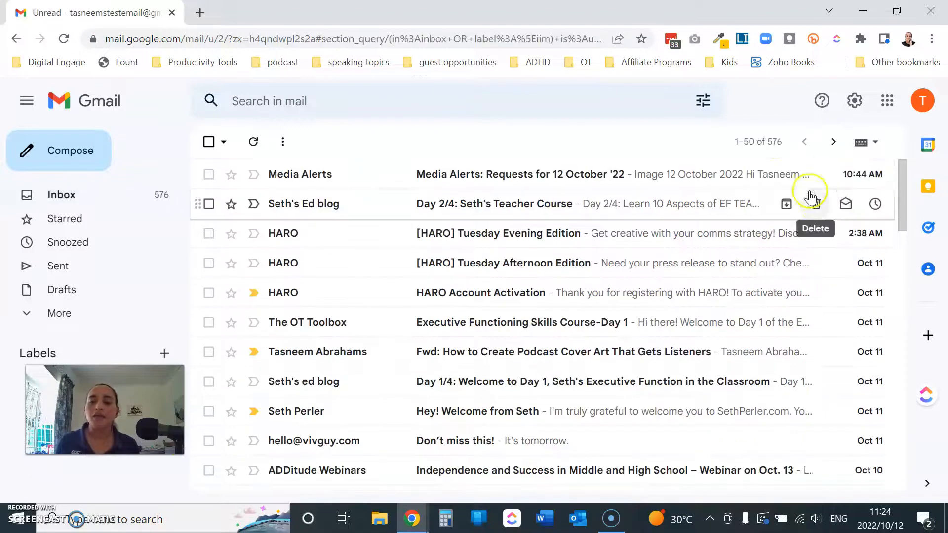
pyautogui.click(772, 142)
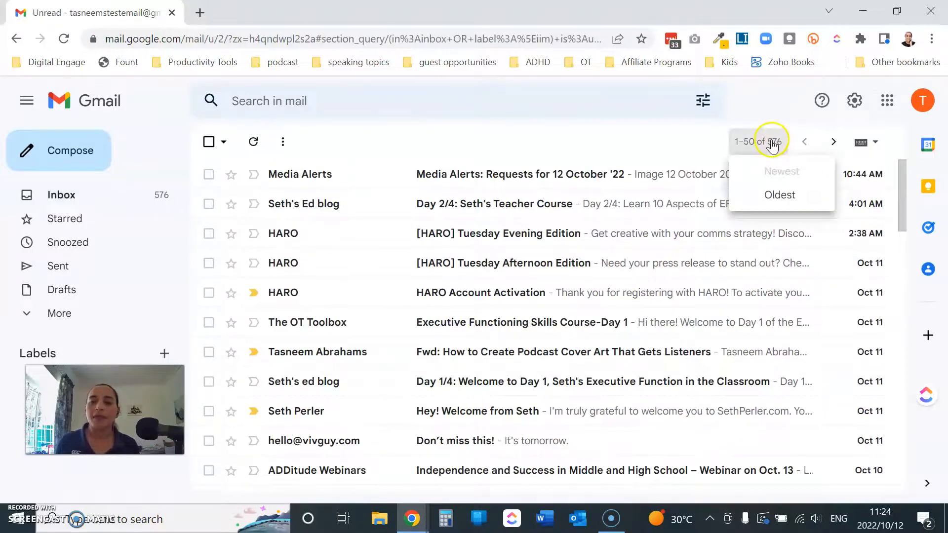
pyautogui.click(778, 194)
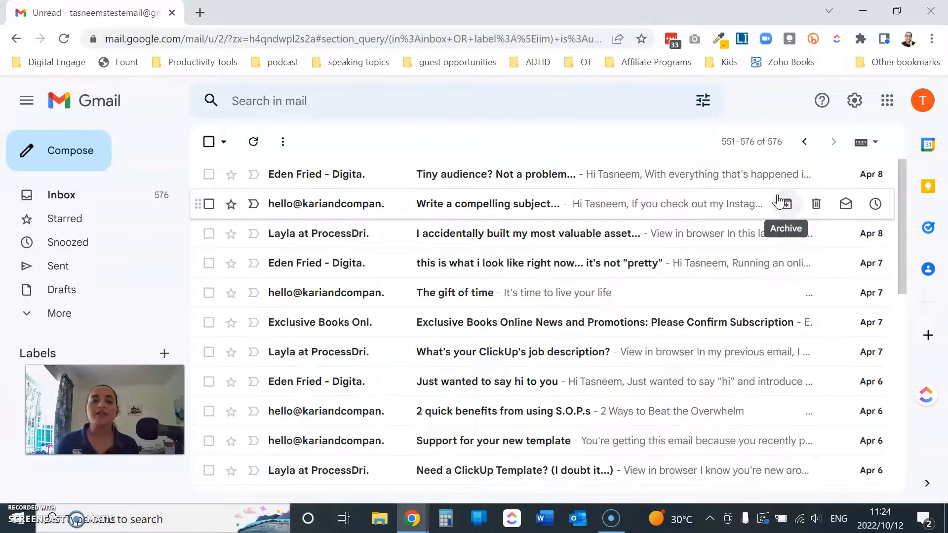
# - Review the senders and subjects of the oldest unread messages to spot senders that recur often
pyautogui.scroll(-10, 663, 312)
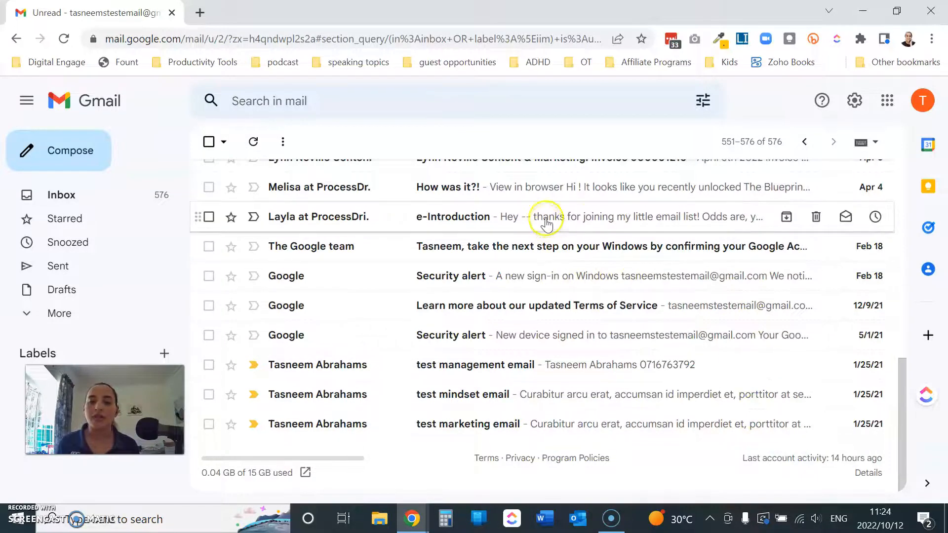
pyautogui.scroll(2, 545, 227)
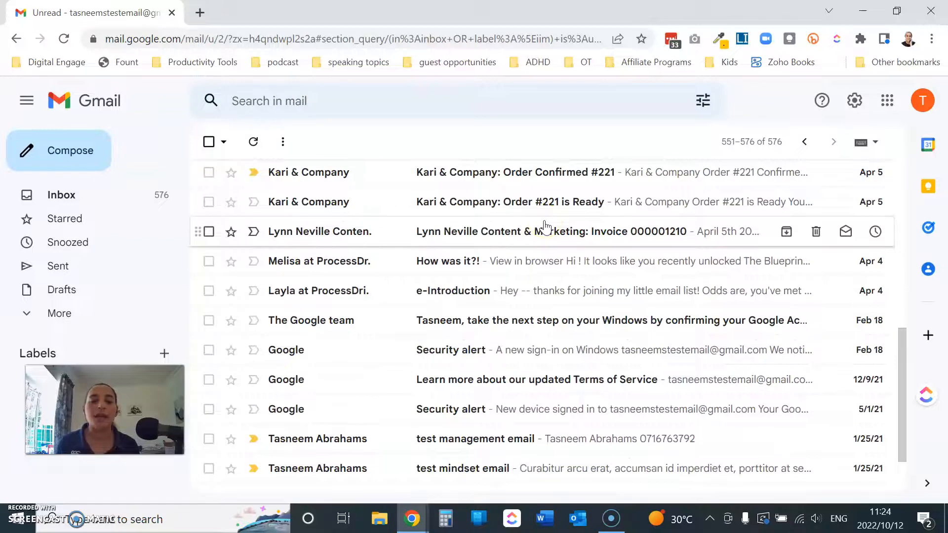
pyautogui.scroll(-2, 615, 317)
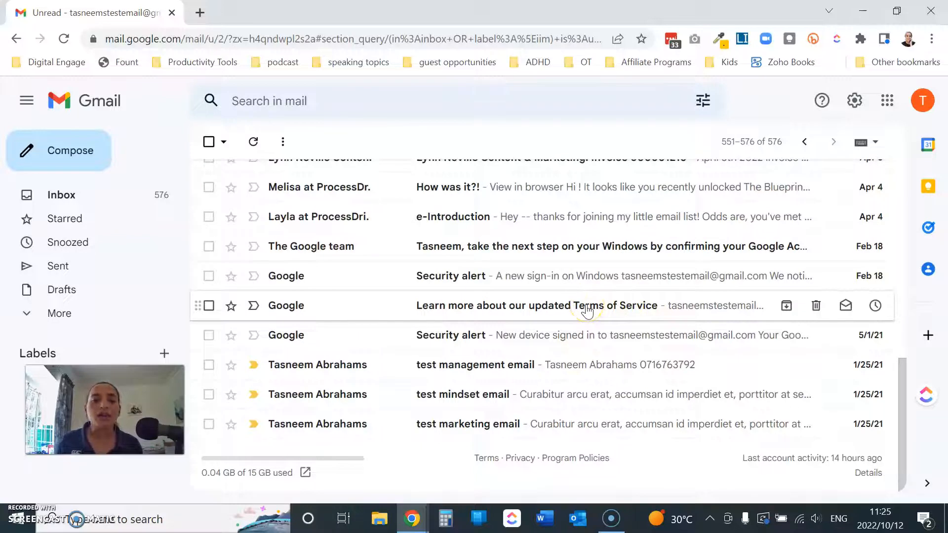
pyautogui.scroll(3, 587, 311)
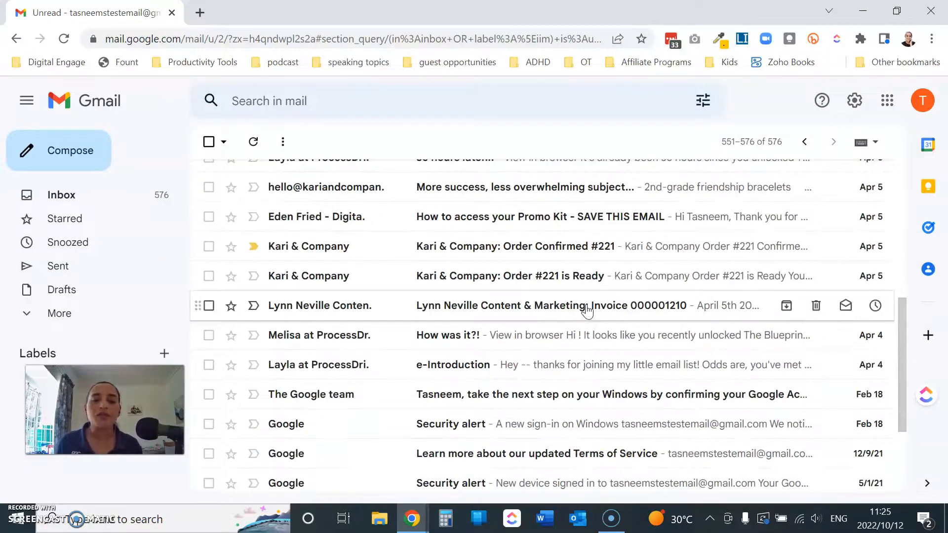
pyautogui.scroll(3, 587, 310)
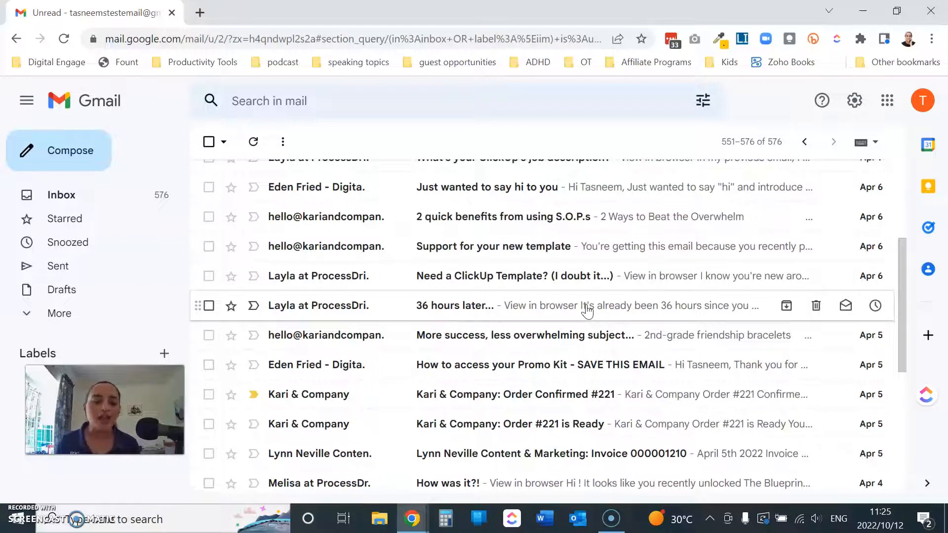
pyautogui.click(599, 303)
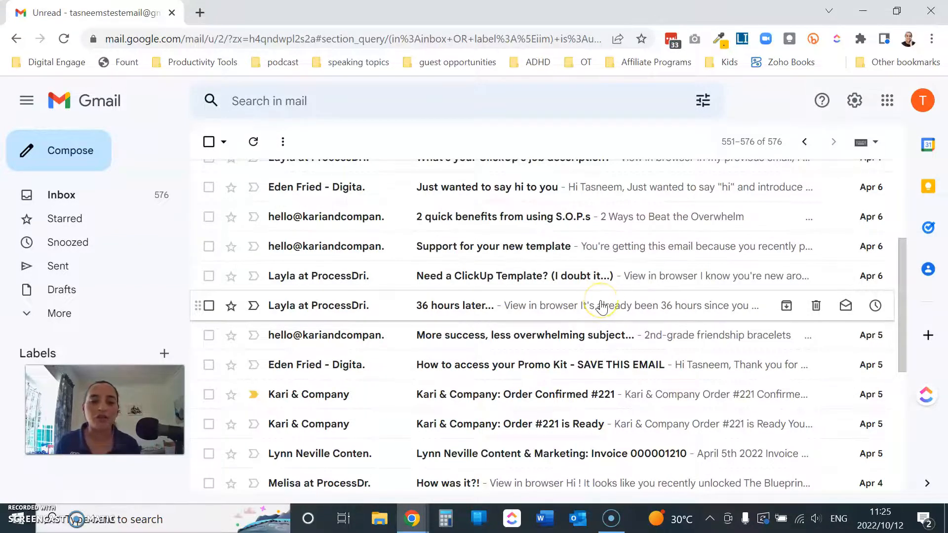
pyautogui.scroll(4, 601, 306)
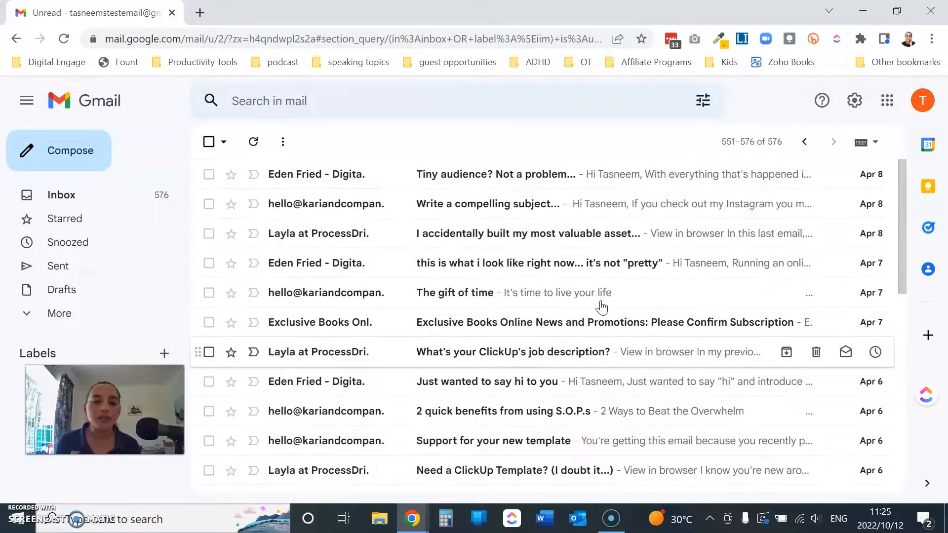
pyautogui.scroll(-3, 601, 307)
pyautogui.click(488, 383)
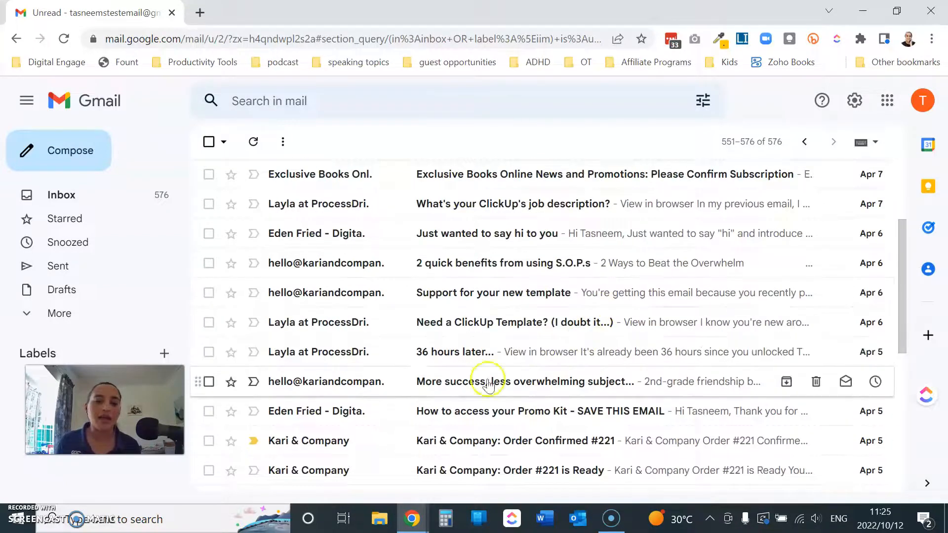
pyautogui.scroll(2, 354, 356)
pyautogui.scroll(3, 354, 357)
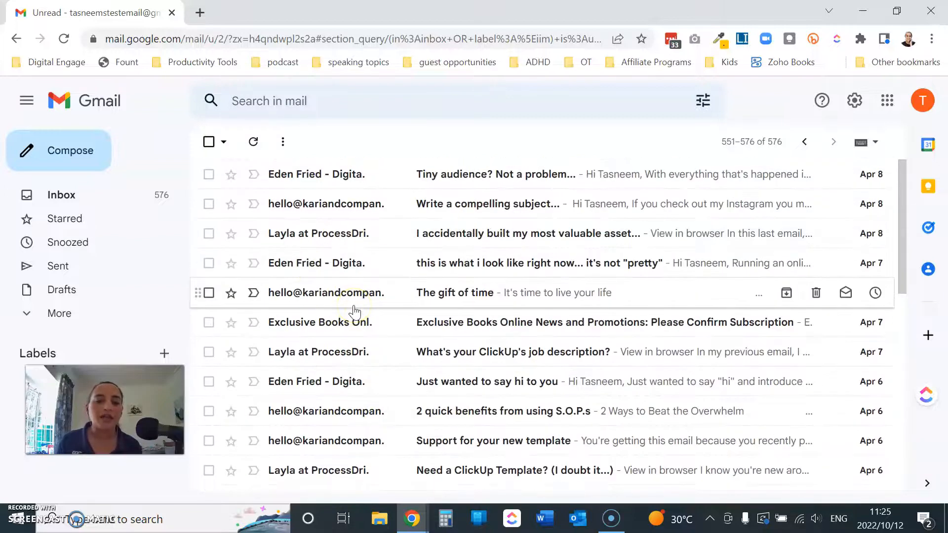
pyautogui.scroll(-2, 394, 321)
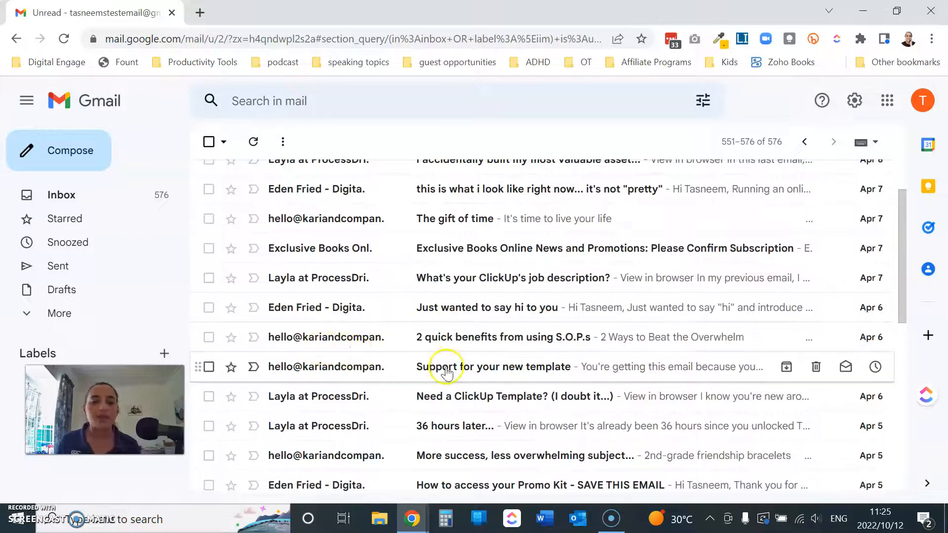
pyautogui.scroll(2, 429, 372)
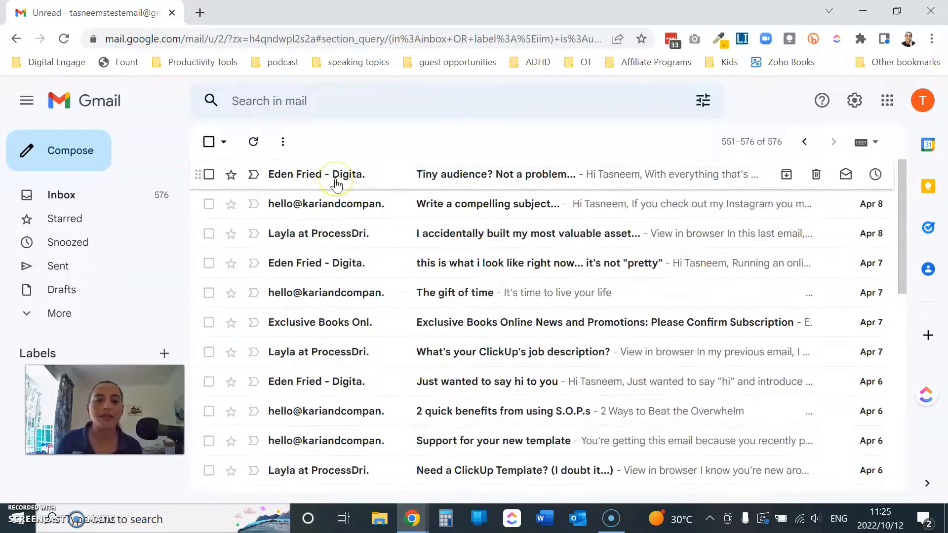
# - Find all emails from the sender of the Apr 8 message "Tiny audience? Not a problem..." and look through the results
pyautogui.moveTo(336, 186)
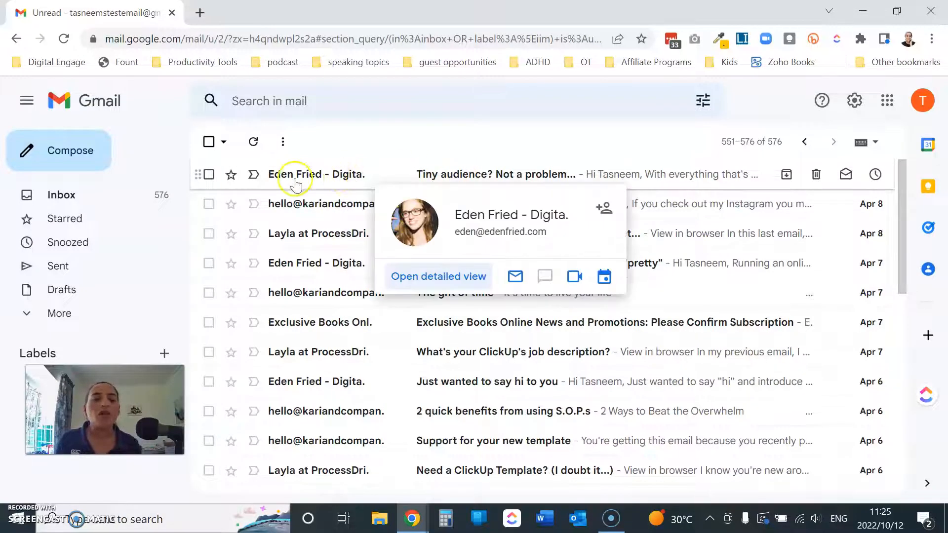
pyautogui.rightClick(326, 176)
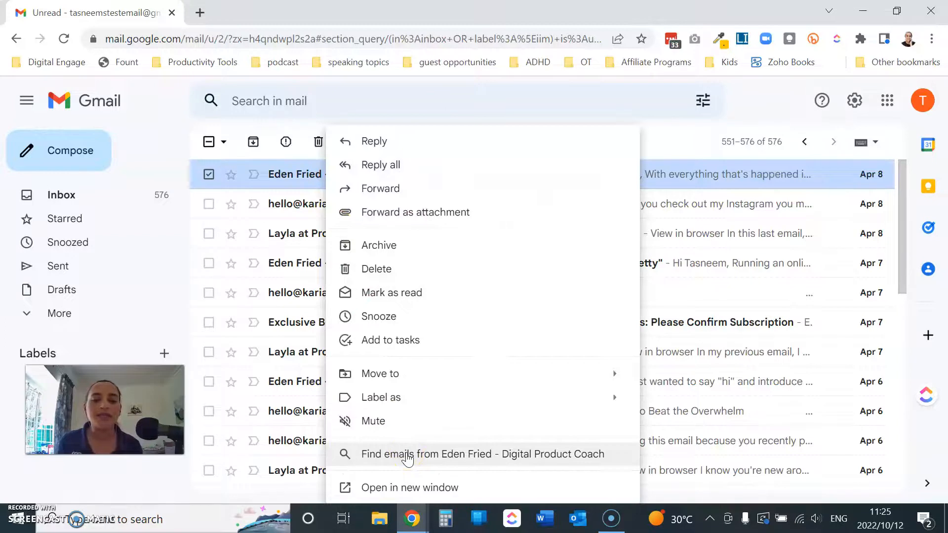
pyautogui.click(407, 455)
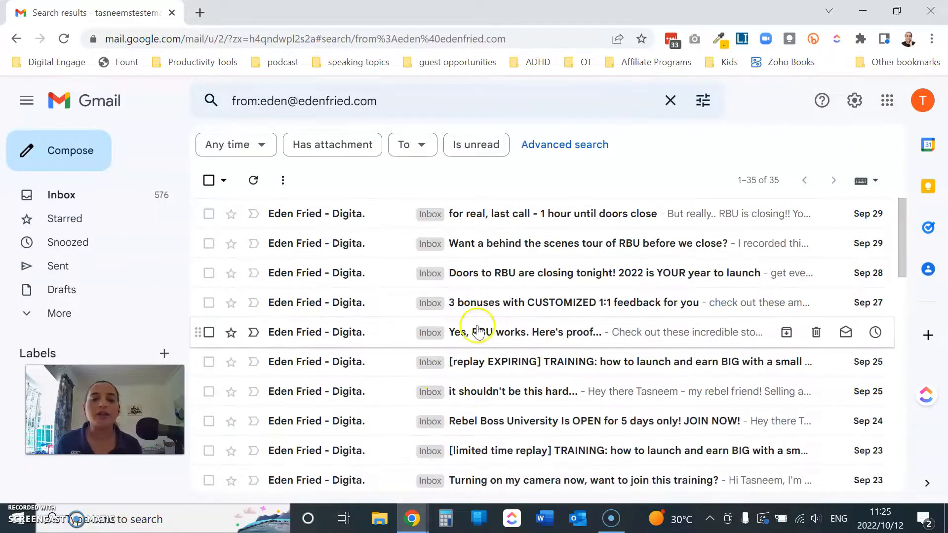
pyautogui.scroll(-10, 599, 279)
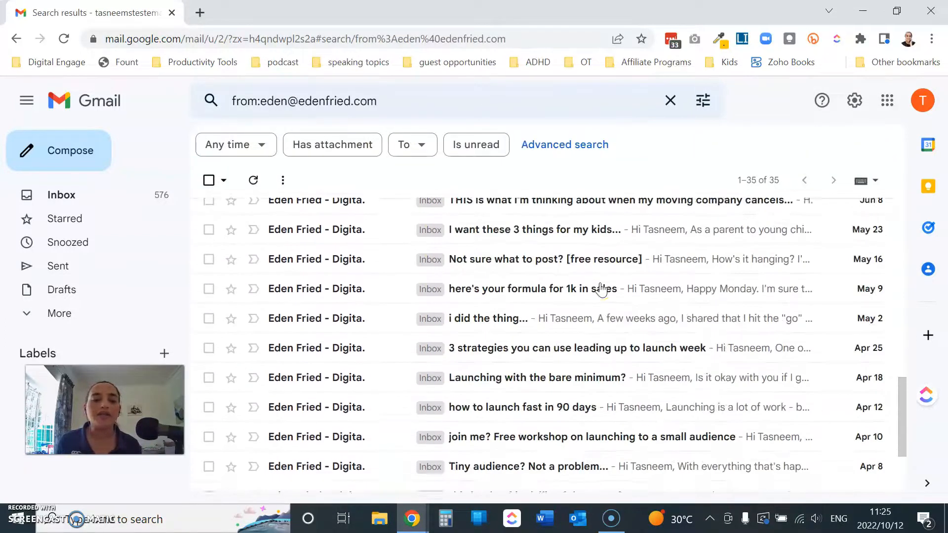
pyautogui.scroll(-3, 601, 289)
pyautogui.scroll(15, 601, 289)
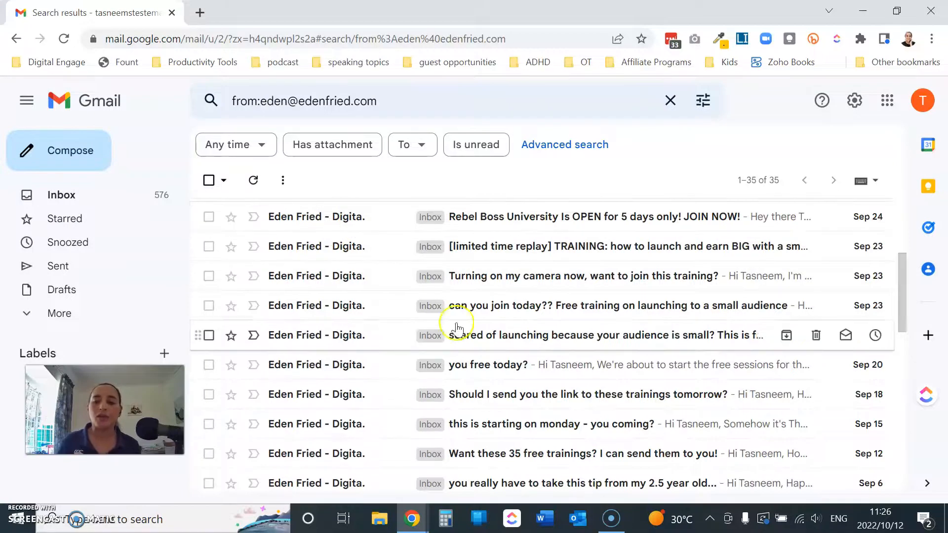
pyautogui.scroll(-10, 691, 420)
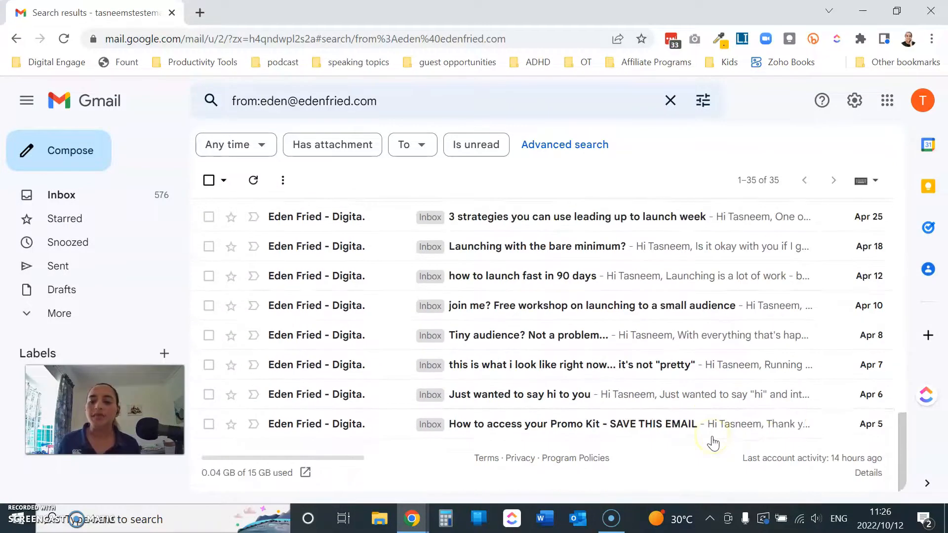
pyautogui.scroll(10, 716, 439)
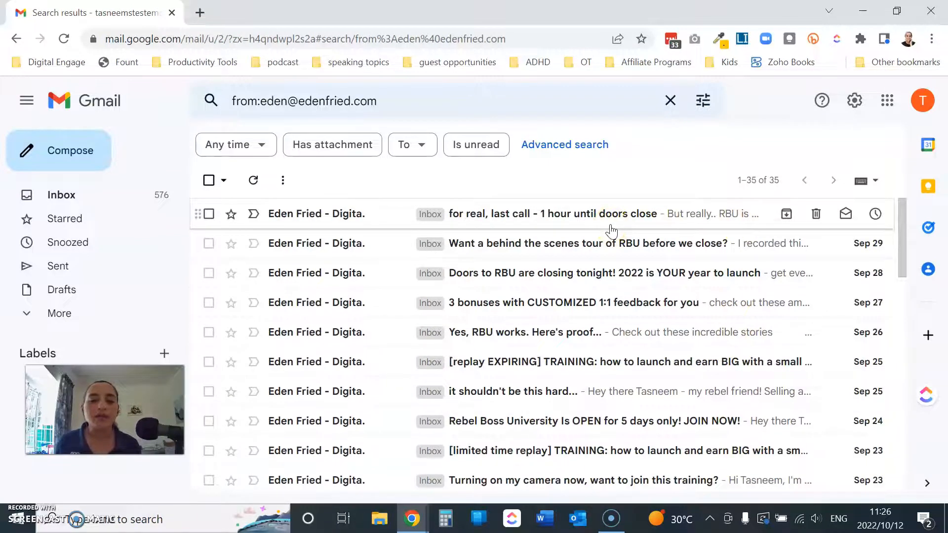
# - Open the sender's Sep 29 message "for real, last call - 1 hour until doors close" and locate the unsubscribe links in its footer
pyautogui.moveTo(341, 223)
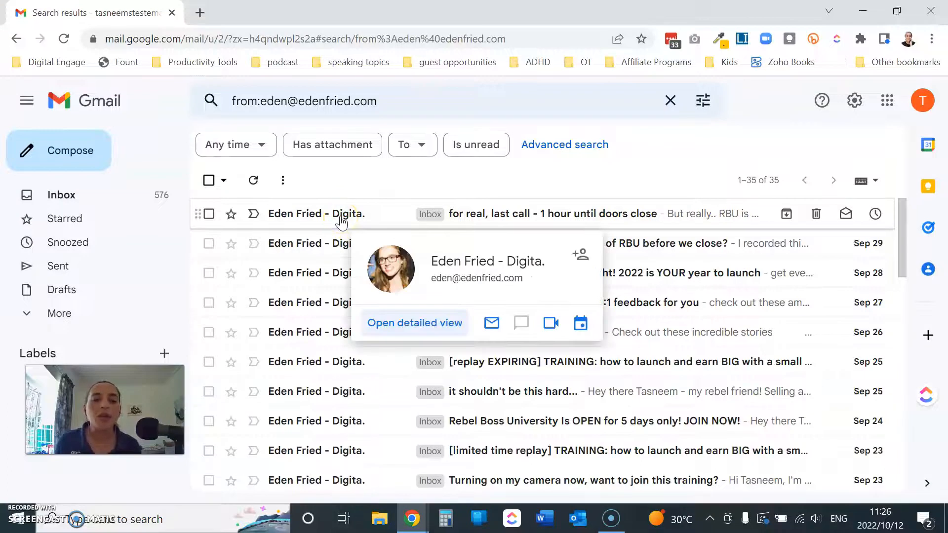
pyautogui.click(341, 222)
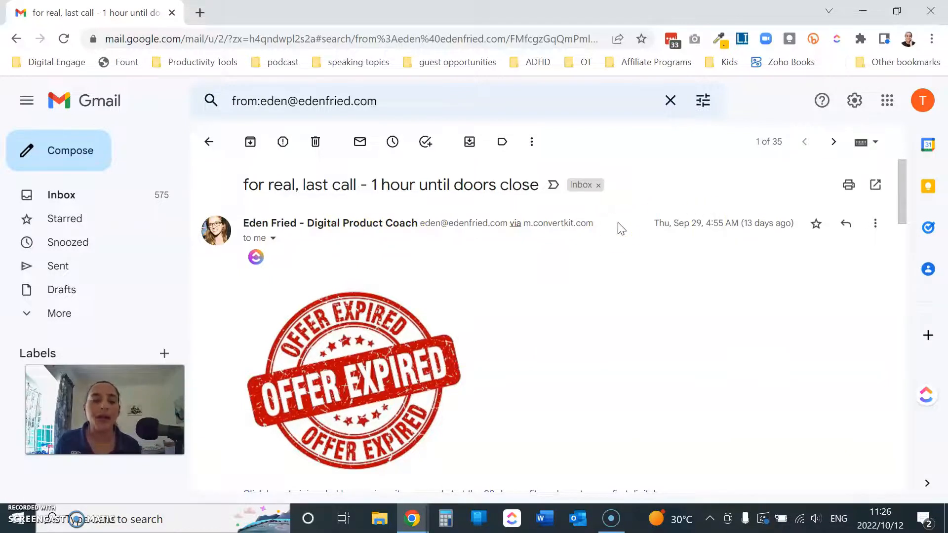
pyautogui.scroll(-3, 621, 255)
pyautogui.scroll(-20, 621, 255)
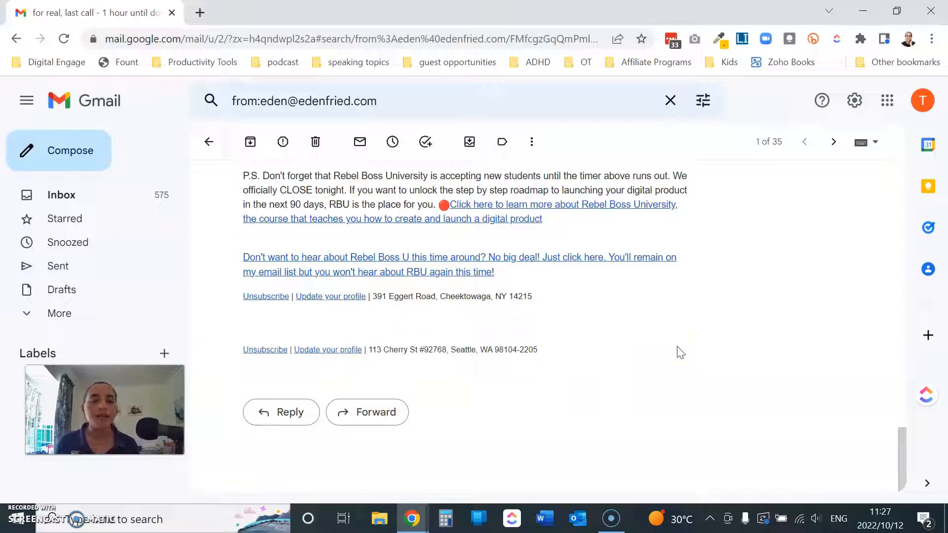
pyautogui.click(671, 363)
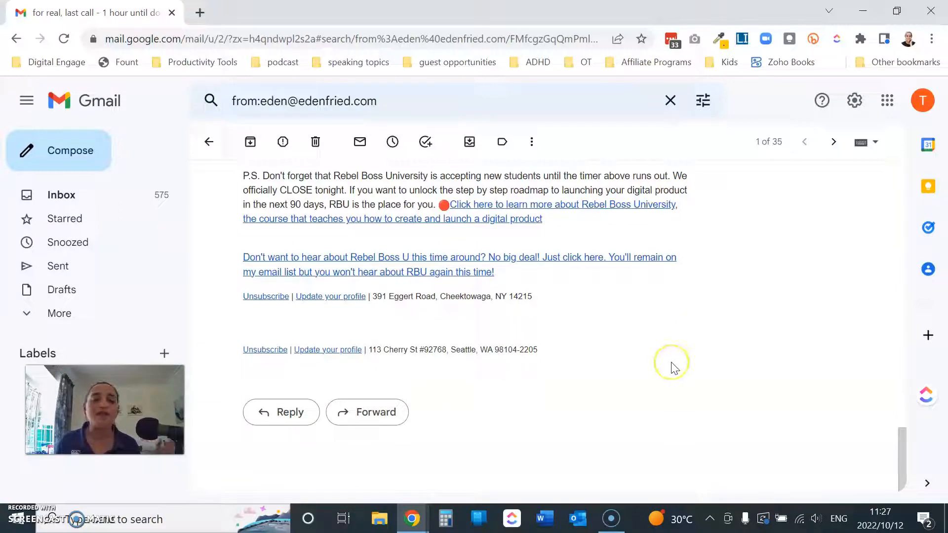
pyautogui.scroll(2, 674, 368)
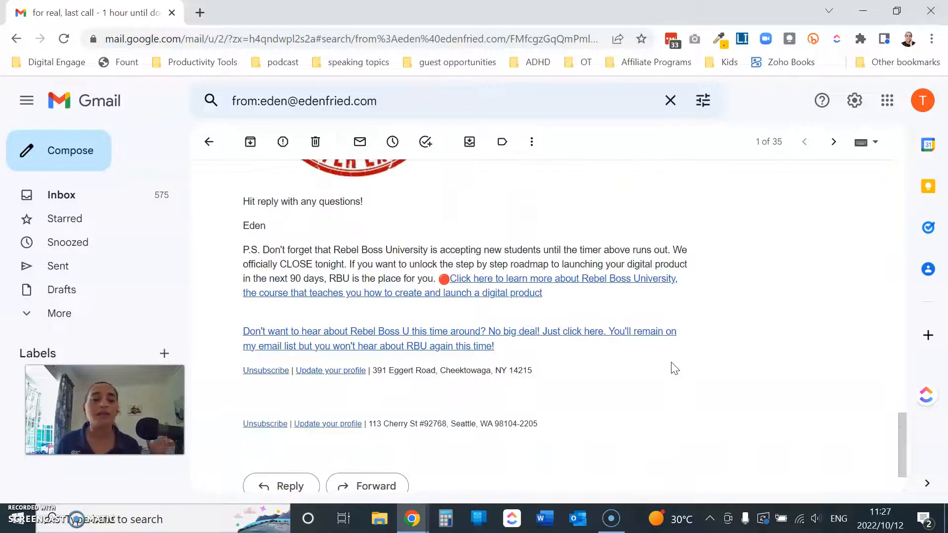
# - Look over the opened Sep 29 message and return to the list of all emails from its sender
pyautogui.scroll(2, 674, 368)
pyautogui.scroll(10, 673, 370)
pyautogui.scroll(-9, 642, 356)
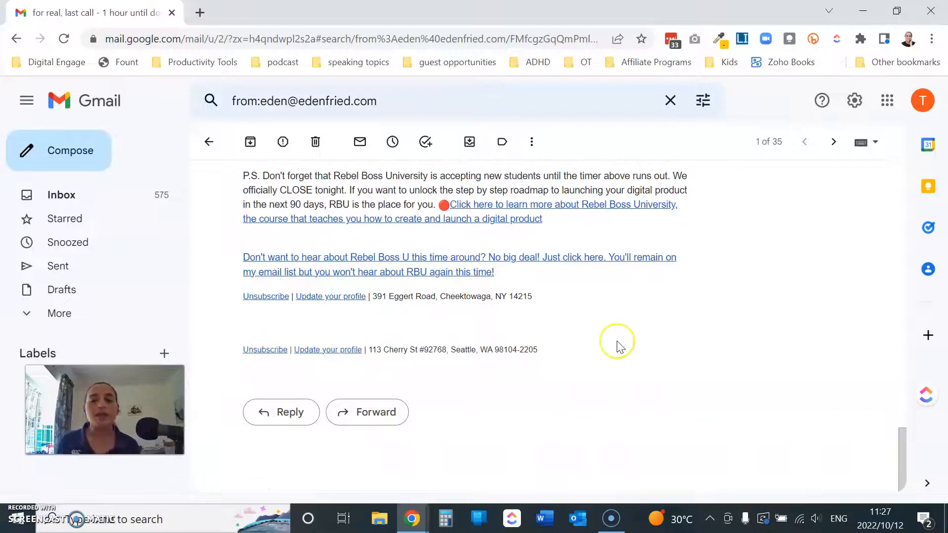
pyautogui.scroll(15, 618, 346)
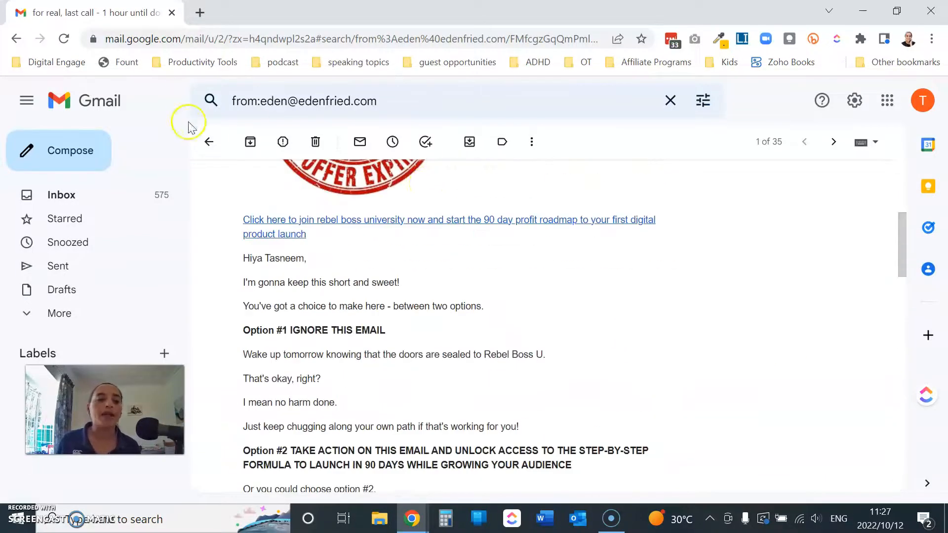
pyautogui.click(207, 143)
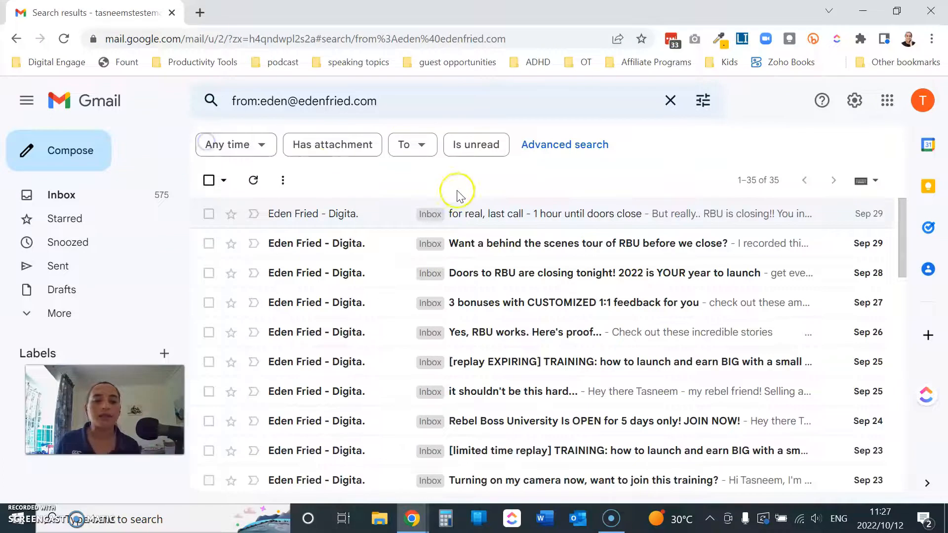
# - Select all the emails found from this sender and move them to the trash
pyautogui.click(209, 180)
pyautogui.click(223, 181)
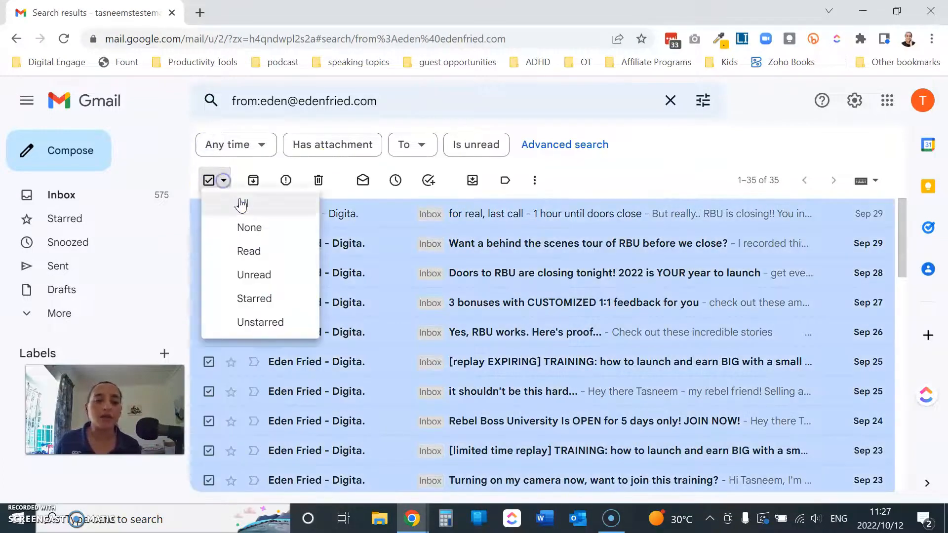
pyautogui.click(240, 203)
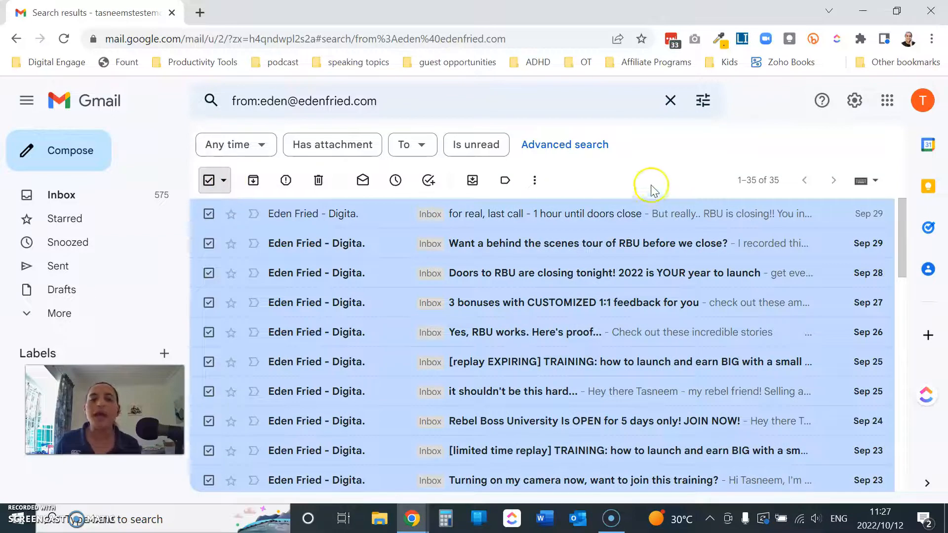
pyautogui.click(763, 190)
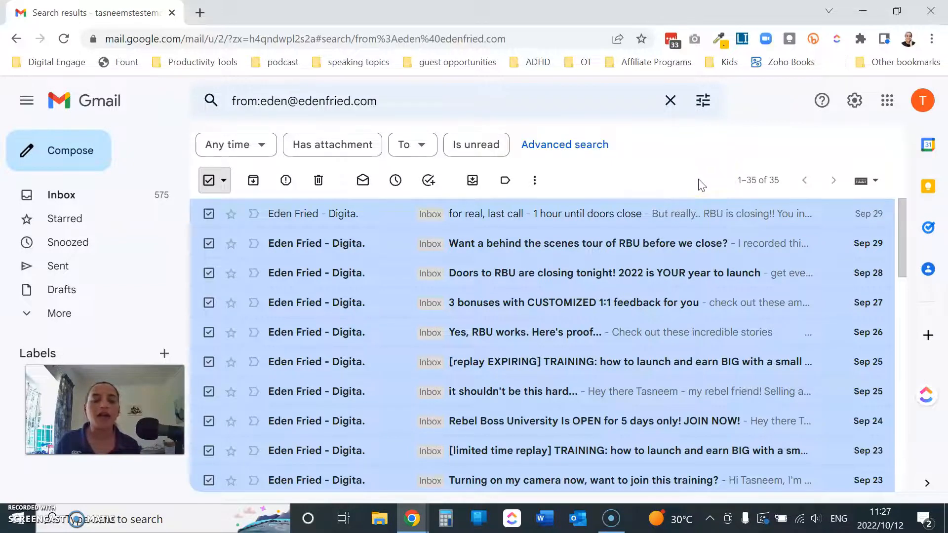
pyautogui.click(318, 182)
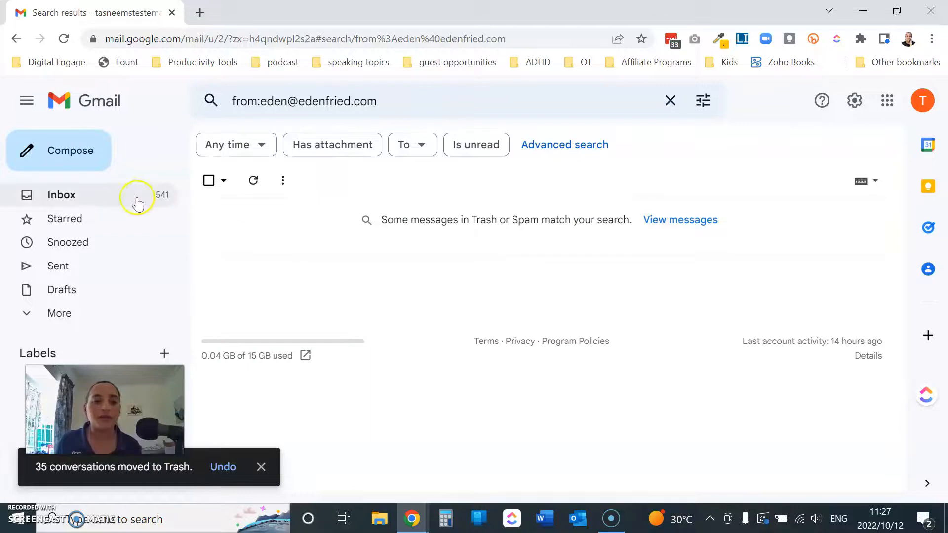
# - Go to the oldest unread messages and delete all emails from the ProcessDriven sender of the Apr 15 "Is your inbox stressing you out?" message
pyautogui.click(96, 195)
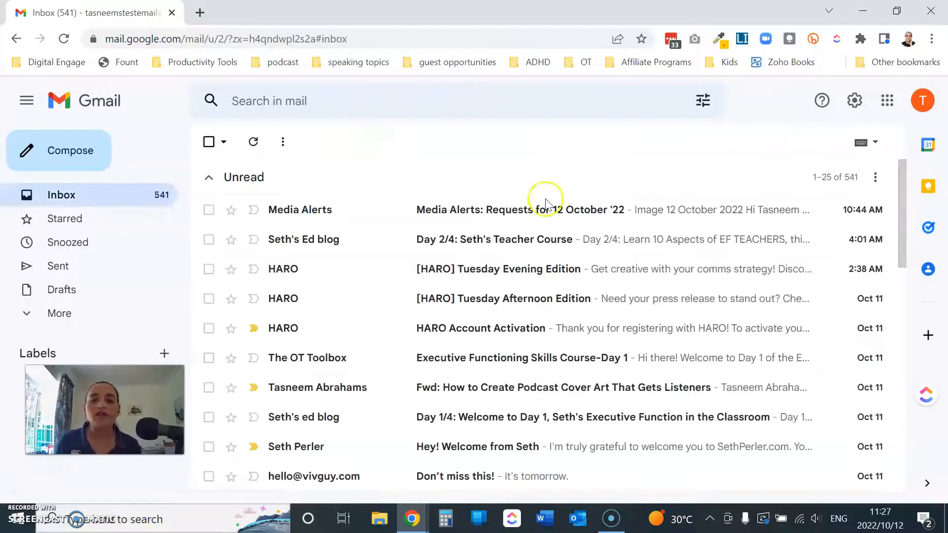
pyautogui.click(838, 182)
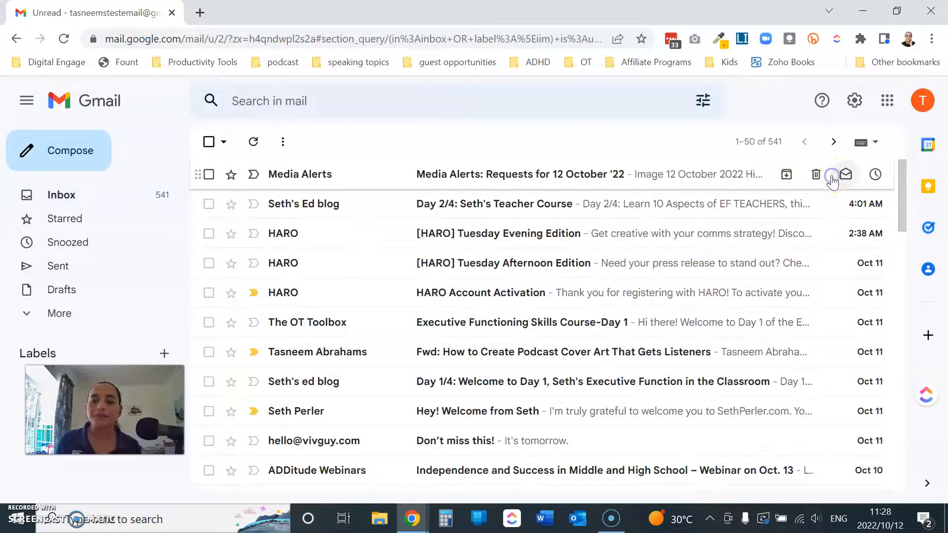
pyautogui.click(741, 148)
pyautogui.click(763, 195)
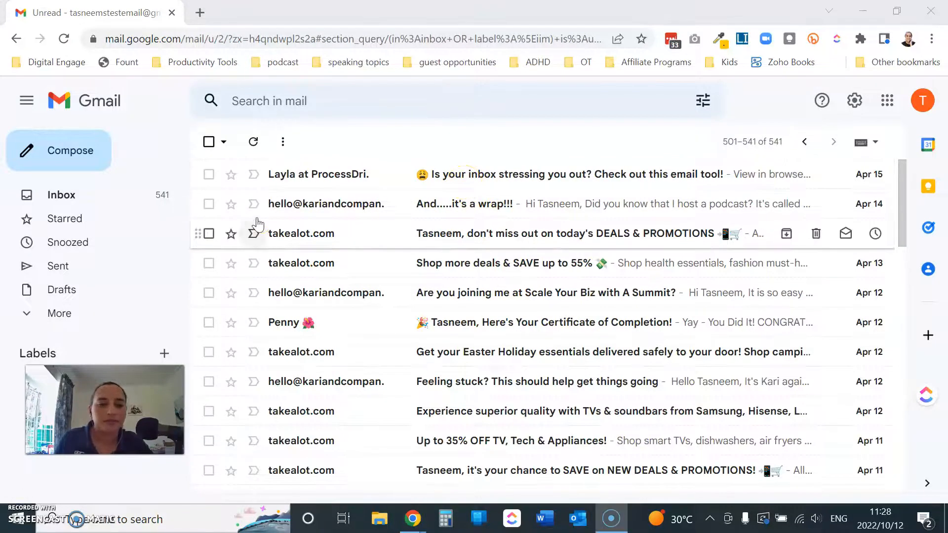
pyautogui.rightClick(349, 176)
pyautogui.click(383, 456)
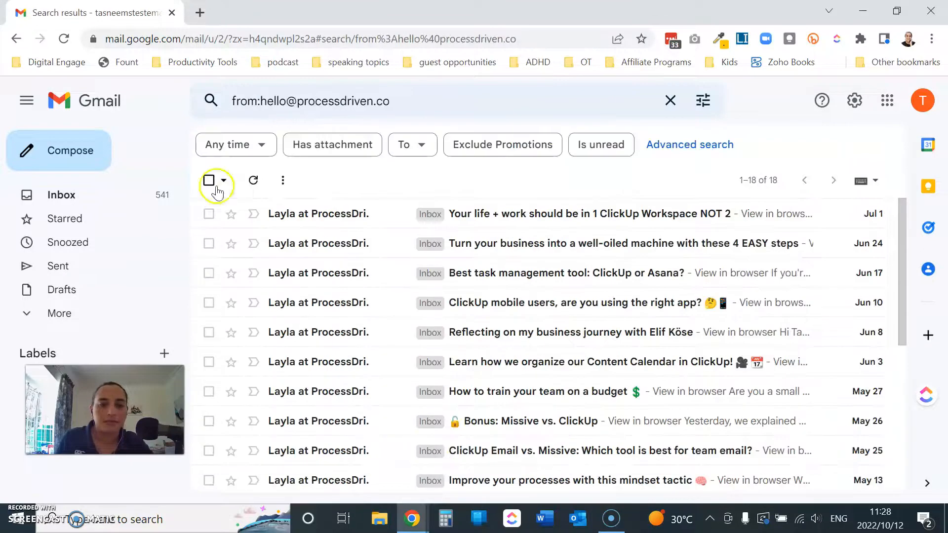
pyautogui.click(208, 180)
pyautogui.click(312, 182)
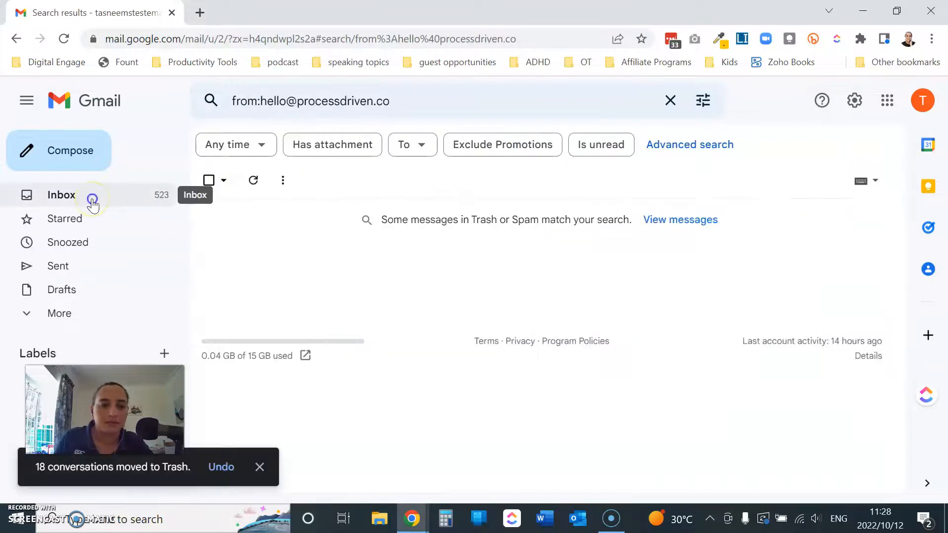
# - Return to the oldest unread messages and delete all emails from the sender of the Apr 8 message "And that's it for Q1!"
pyautogui.click(93, 198)
pyautogui.click(770, 143)
pyautogui.click(785, 193)
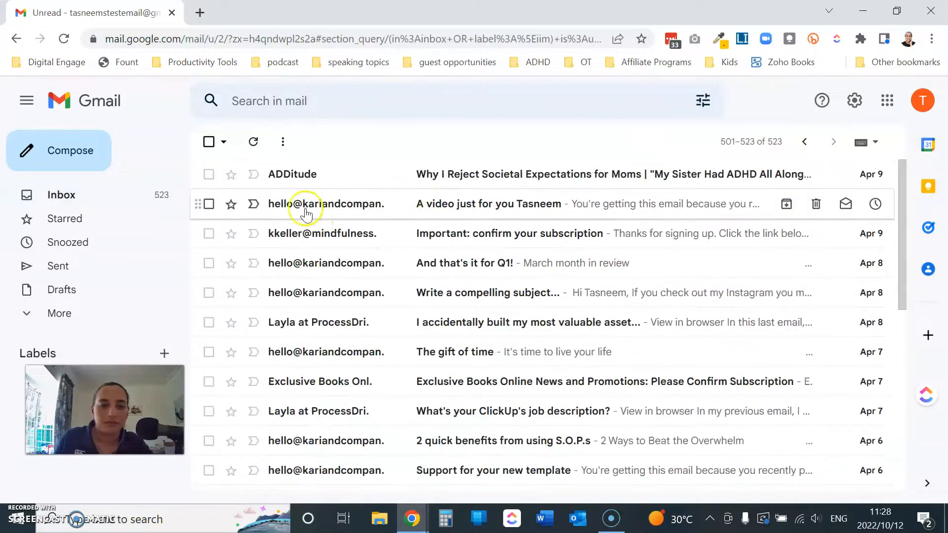
pyautogui.click(314, 205)
pyautogui.click(219, 147)
pyautogui.rightClick(336, 232)
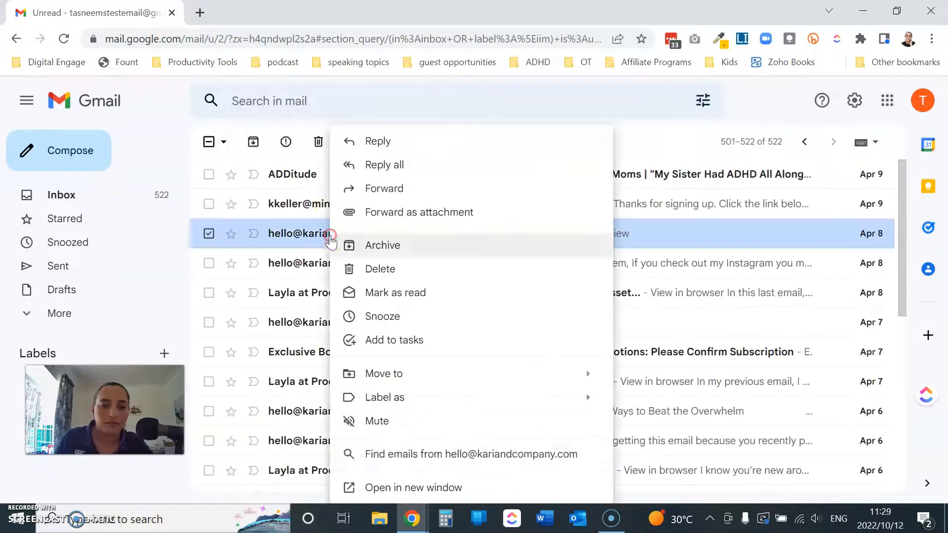
pyautogui.click(437, 455)
pyautogui.click(223, 181)
pyautogui.click(313, 180)
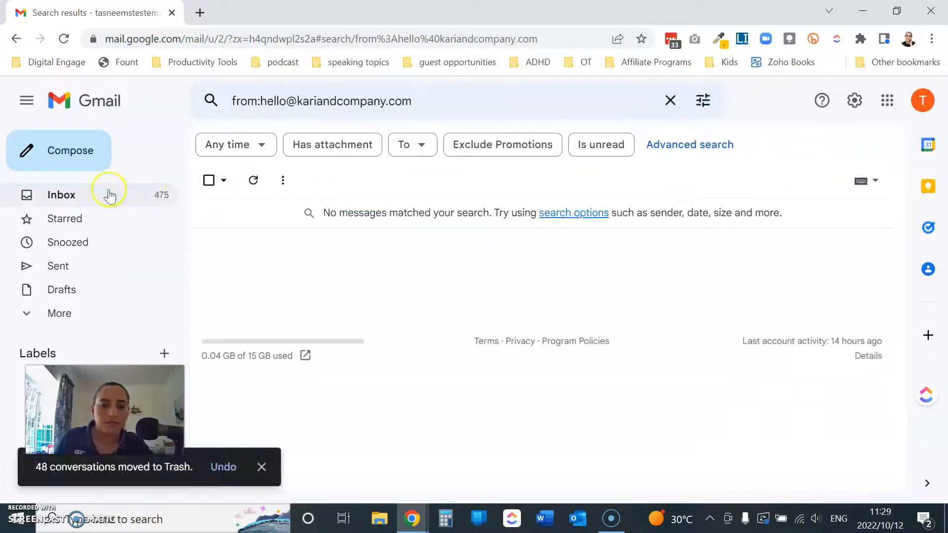
# - Among the oldest unread messages, find the emails from the sender of the Apr 5 Kari & Company order notice and delete them all
pyautogui.click(99, 195)
pyautogui.click(761, 142)
pyautogui.click(780, 195)
pyautogui.scroll(-10, 419, 289)
pyautogui.scroll(2, 339, 286)
pyautogui.click(336, 257)
pyautogui.click(215, 146)
pyautogui.rightClick(357, 252)
pyautogui.click(455, 457)
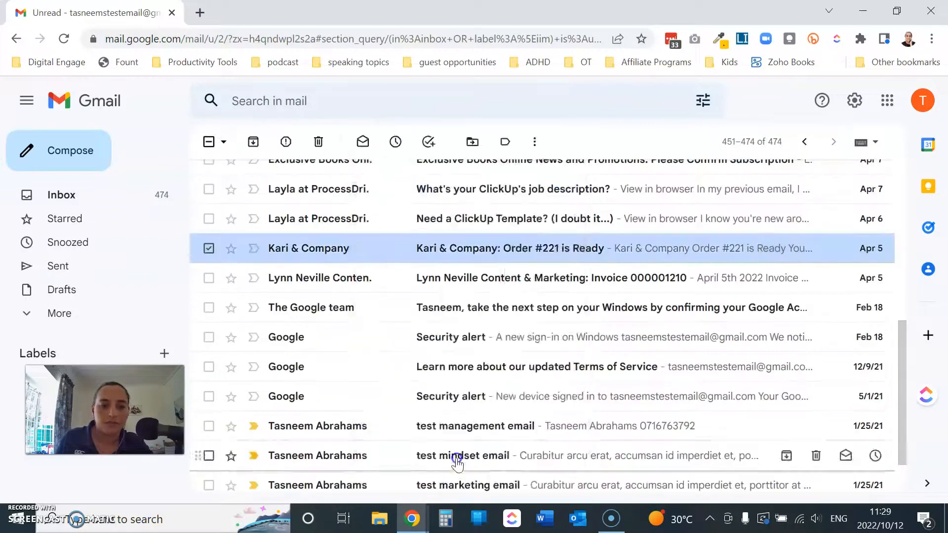
pyautogui.click(210, 180)
pyautogui.click(316, 180)
# - Among the oldest unread messages, delete all emails from the ProcessDriven sender of the Apr 8 message "I accidentally built my most valuable asset..."
pyautogui.click(61, 195)
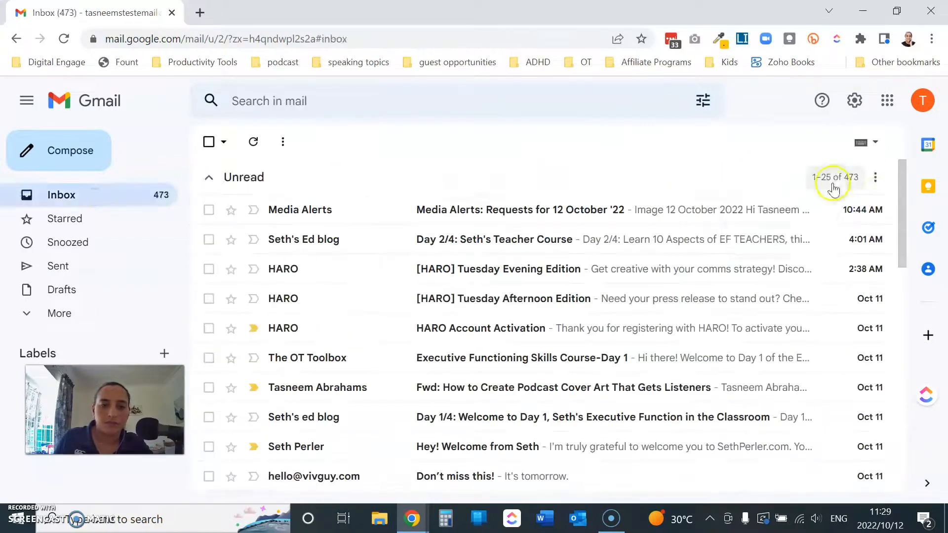
pyautogui.click(831, 180)
pyautogui.click(777, 195)
pyautogui.scroll(-3, 296, 336)
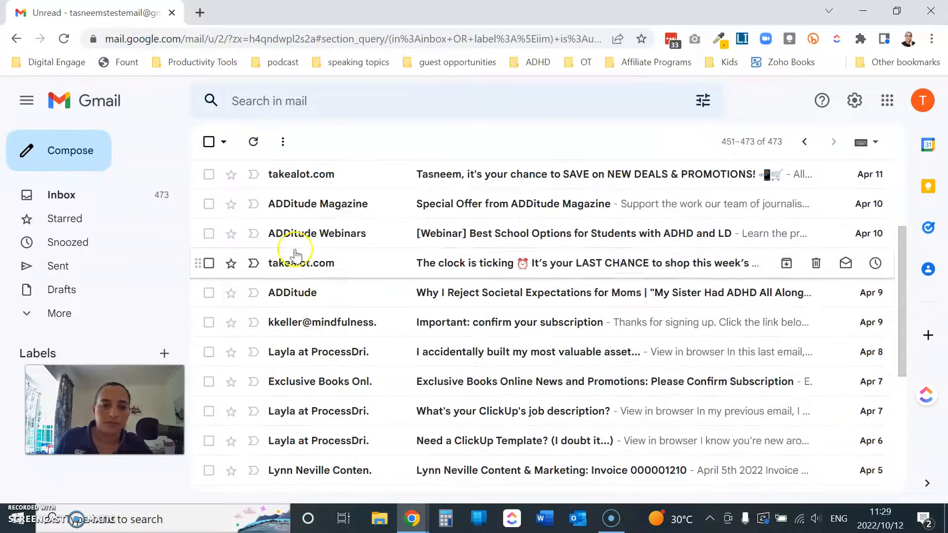
pyautogui.rightClick(308, 354)
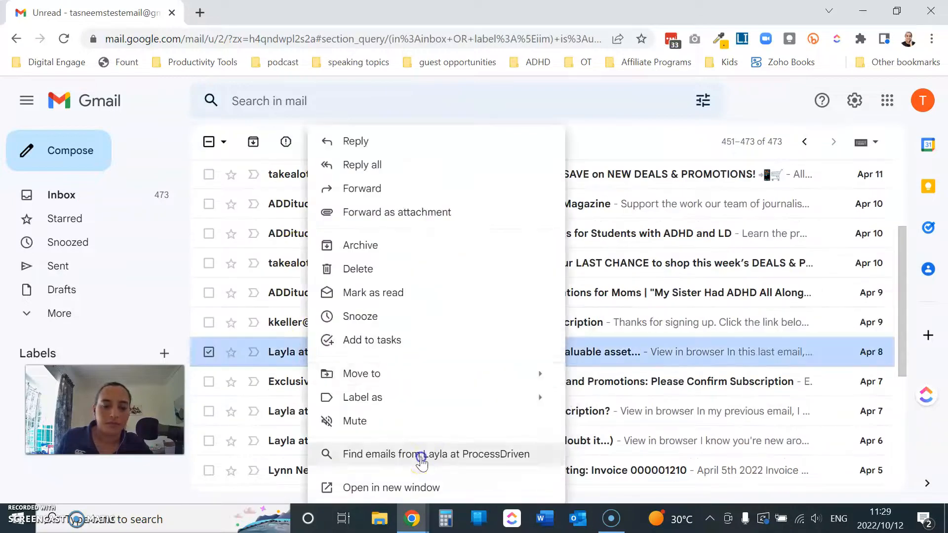
pyautogui.click(421, 457)
pyautogui.click(209, 180)
pyautogui.click(319, 180)
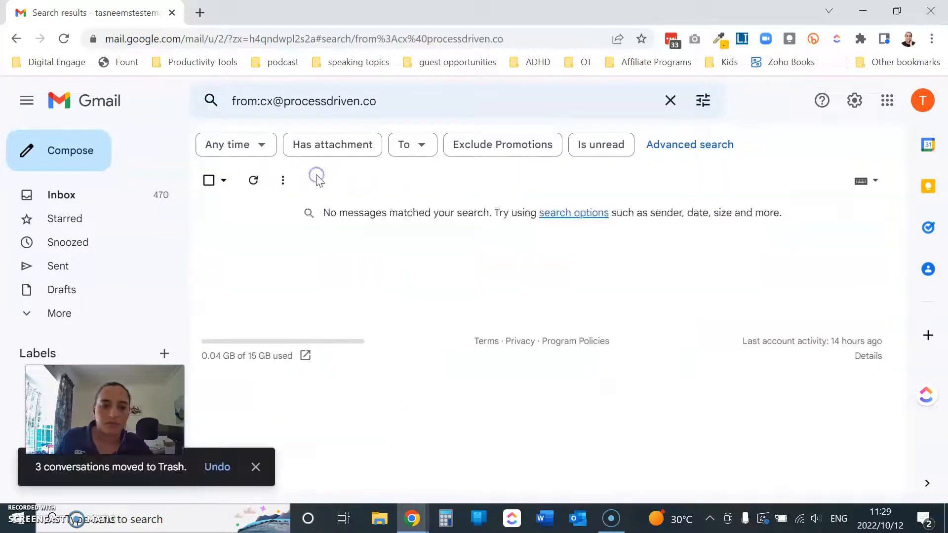
# - Back among the oldest unread messages, find the emails from the sender of the Apr 5 content and marketing invoice and delete them
pyautogui.click(77, 190)
pyautogui.click(835, 178)
pyautogui.click(773, 194)
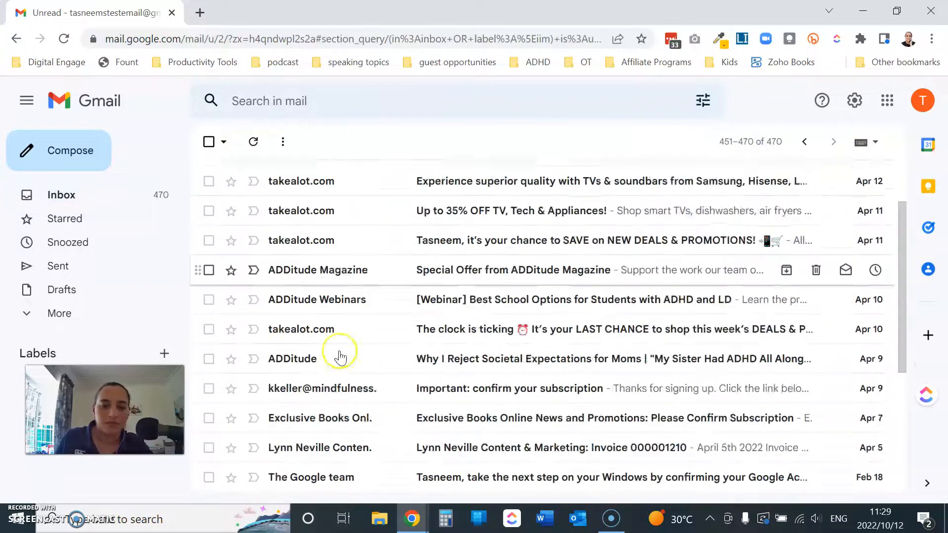
pyautogui.scroll(-3, 297, 223)
pyautogui.scroll(3, 290, 217)
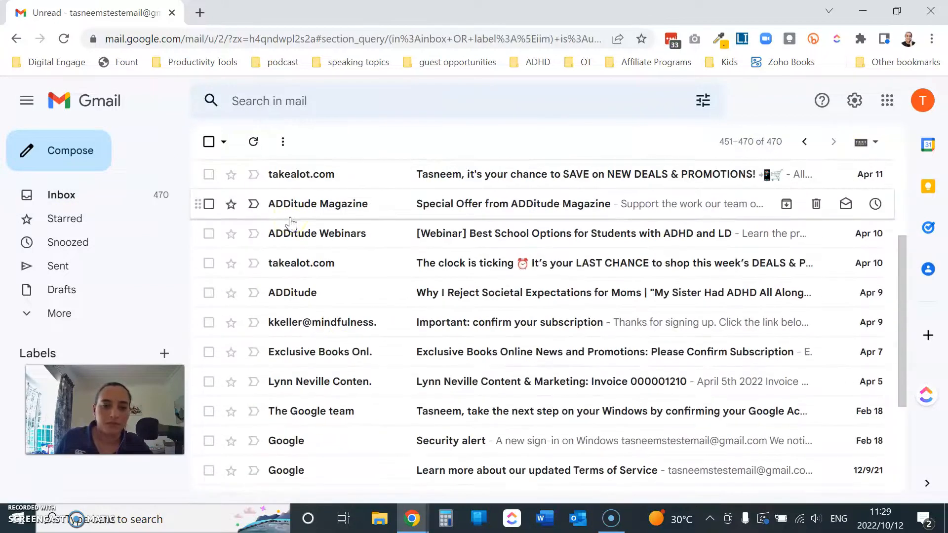
pyautogui.rightClick(319, 383)
pyautogui.click(452, 462)
pyautogui.click(207, 179)
pyautogui.click(315, 180)
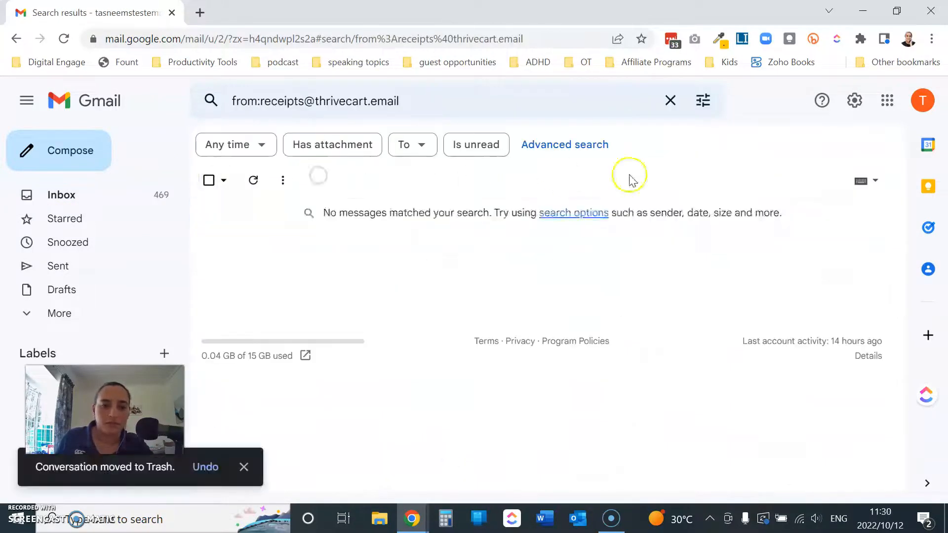
# - Among the oldest unread messages, find emails from the sender of the Apr 9 "Important: confirm your subscription" message and delete them
pyautogui.click(119, 194)
pyautogui.click(838, 177)
pyautogui.click(758, 142)
pyautogui.click(783, 196)
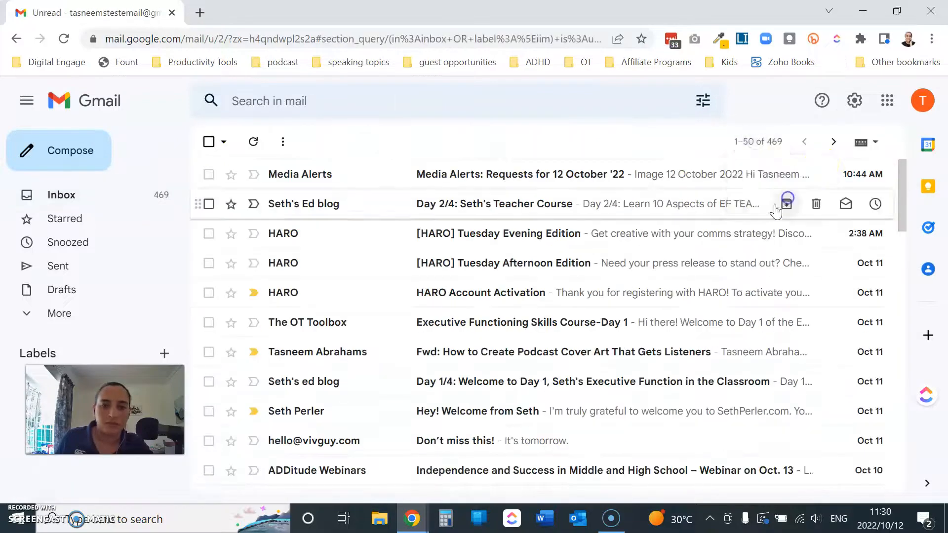
pyautogui.scroll(-3, 370, 327)
pyautogui.rightClick(330, 322)
pyautogui.click(466, 470)
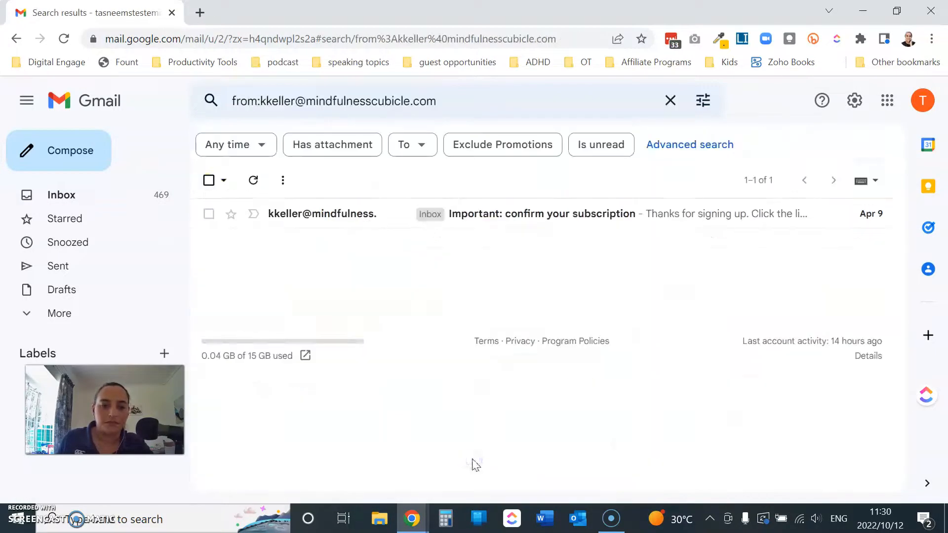
pyautogui.click(208, 180)
pyautogui.click(316, 180)
# - From the inbox, find all emails from the vivguy.com sender and delete every conversation in the search, confirming the bulk action
pyautogui.click(133, 194)
pyautogui.scroll(-5, 414, 241)
pyautogui.scroll(-3, 414, 243)
pyautogui.rightClick(415, 250)
pyautogui.click(444, 453)
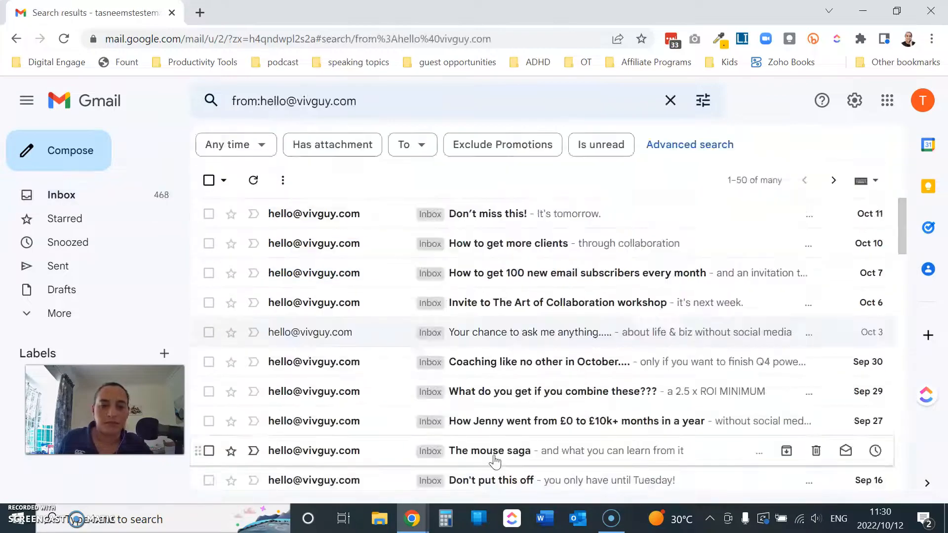
pyautogui.click(209, 180)
pyautogui.click(621, 218)
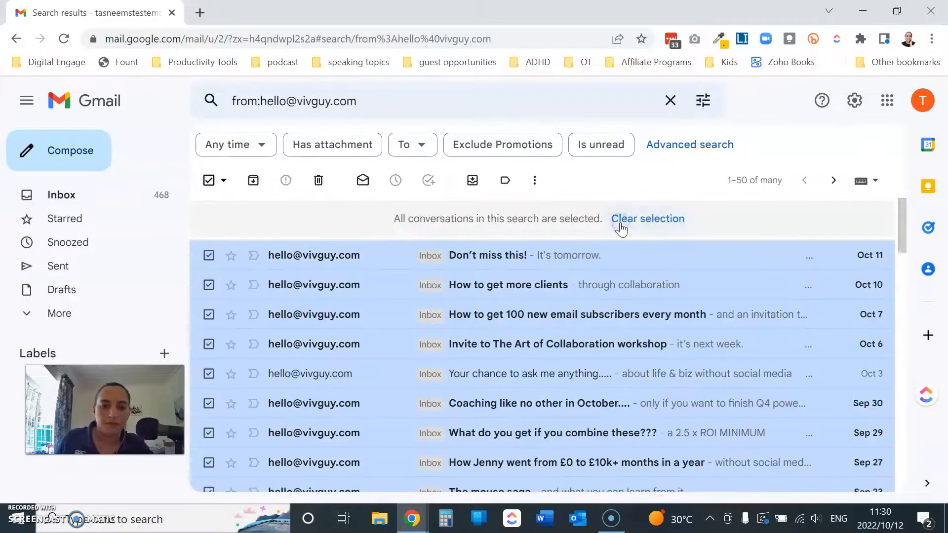
pyautogui.click(319, 180)
pyautogui.click(605, 328)
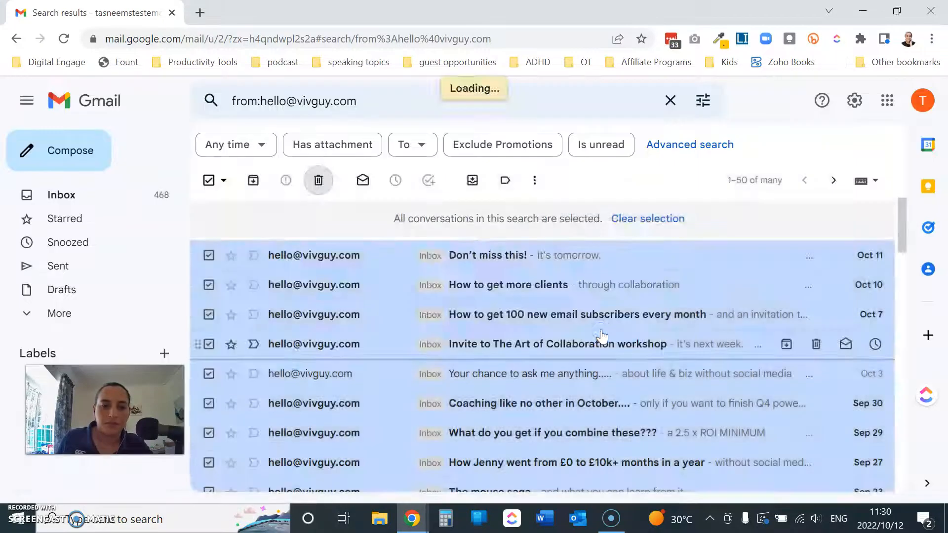
# - Go to the oldest unread messages and delete all emails from the takealot.com sender of the Apr 10 "The clock is ticking" promotion
pyautogui.click(94, 195)
pyautogui.scroll(10, 316, 197)
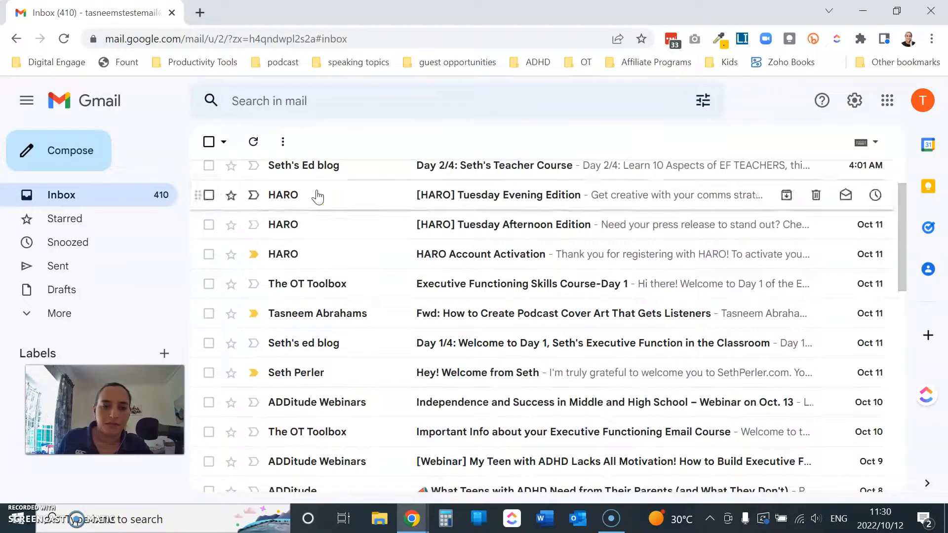
pyautogui.scroll(2, 849, 160)
pyautogui.click(840, 176)
pyautogui.click(756, 142)
pyautogui.click(782, 195)
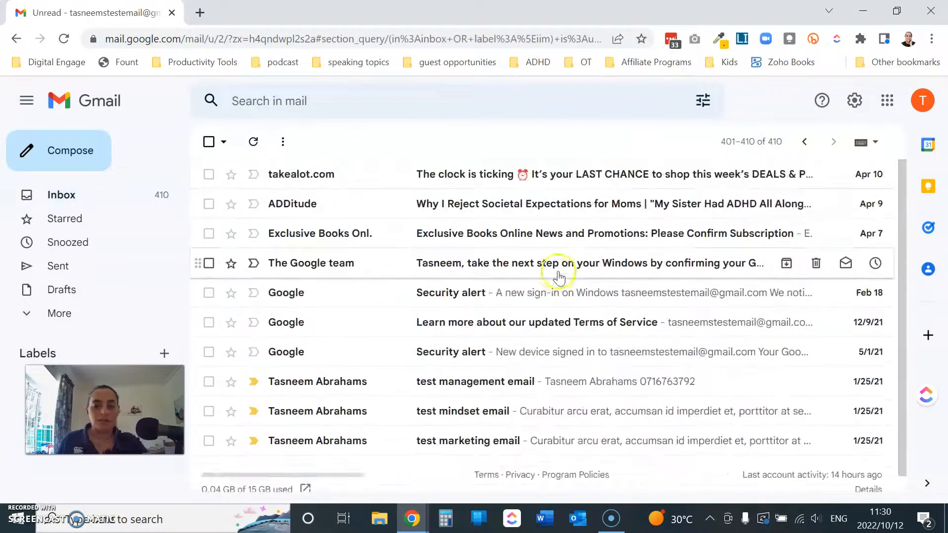
pyautogui.rightClick(324, 174)
pyautogui.click(420, 453)
pyautogui.click(210, 180)
pyautogui.click(318, 183)
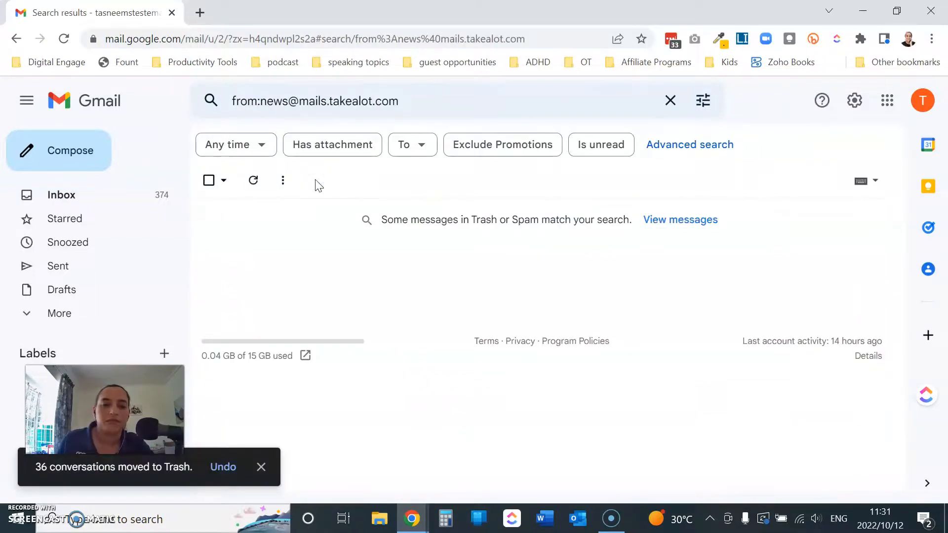
# - Among the oldest unread messages, find all emails from Jack Canfield and delete every conversation in the search, confirming the bulk action
pyautogui.click(61, 195)
pyautogui.click(838, 177)
pyautogui.scroll(-1, 839, 179)
pyautogui.click(754, 141)
pyautogui.click(776, 195)
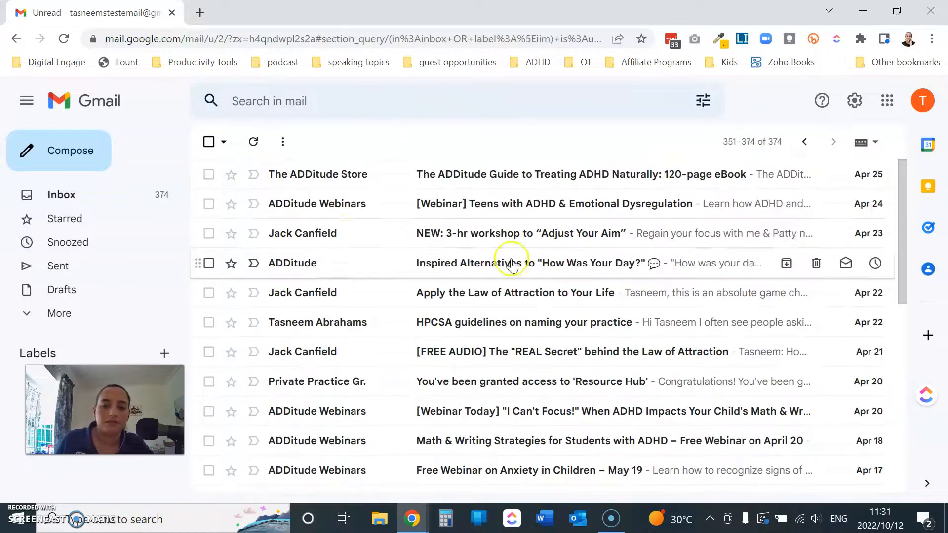
pyautogui.rightClick(310, 346)
pyautogui.click(420, 453)
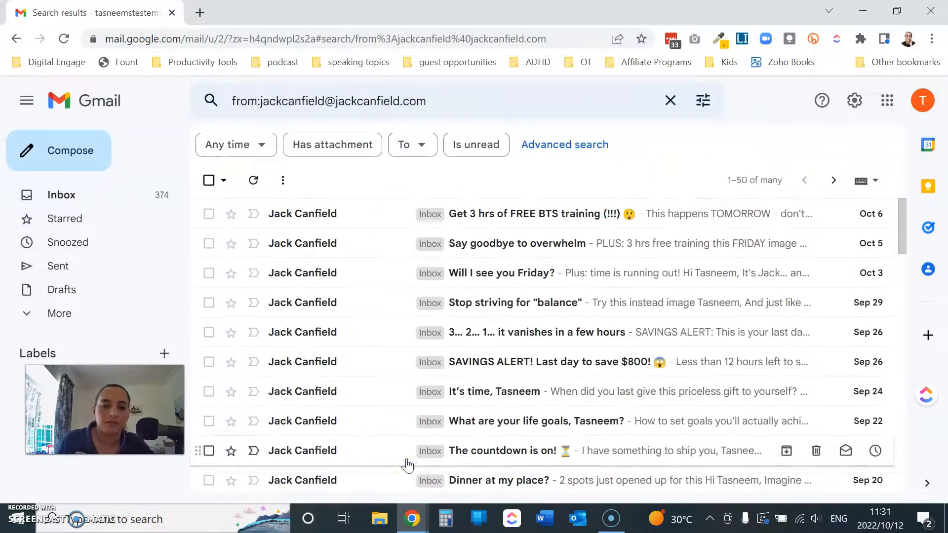
pyautogui.click(209, 180)
pyautogui.click(592, 220)
pyautogui.click(319, 180)
pyautogui.click(611, 328)
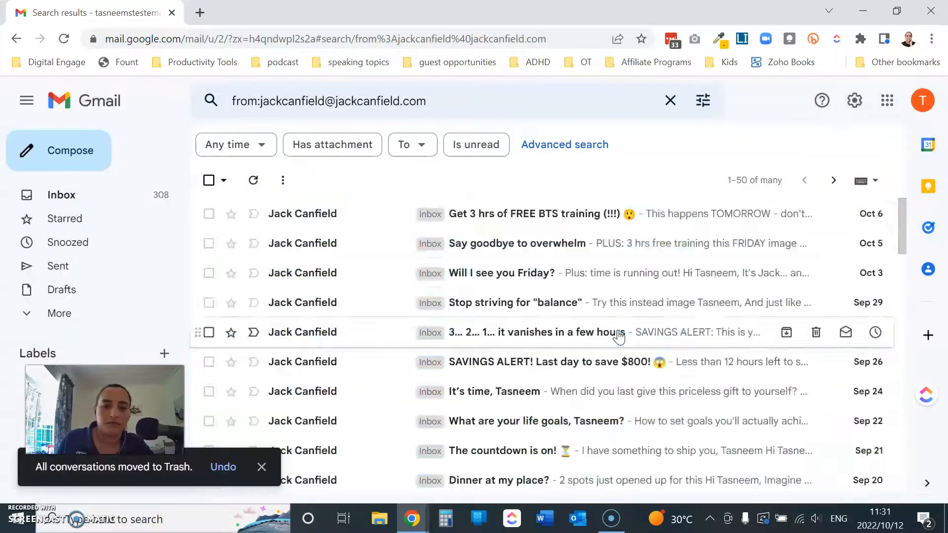
# - Return to the full list of unread inbox messages and show its oldest ones
pyautogui.click(61, 195)
pyautogui.scroll(-5, 688, 218)
pyautogui.click(746, 143)
pyautogui.click(779, 194)
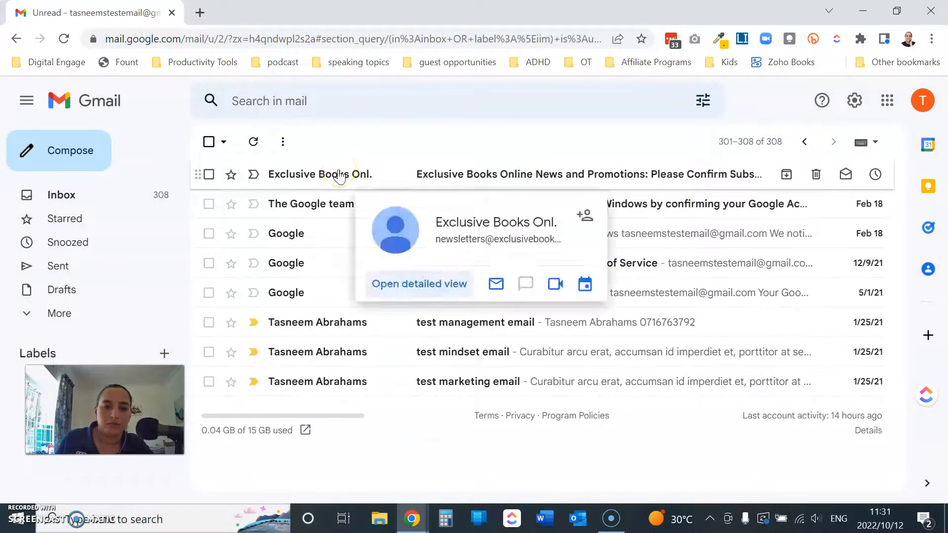
# - Browse the preceding page of older unread messages and find all emails from The CEO School
pyautogui.click(801, 143)
pyautogui.scroll(-15, 380, 257)
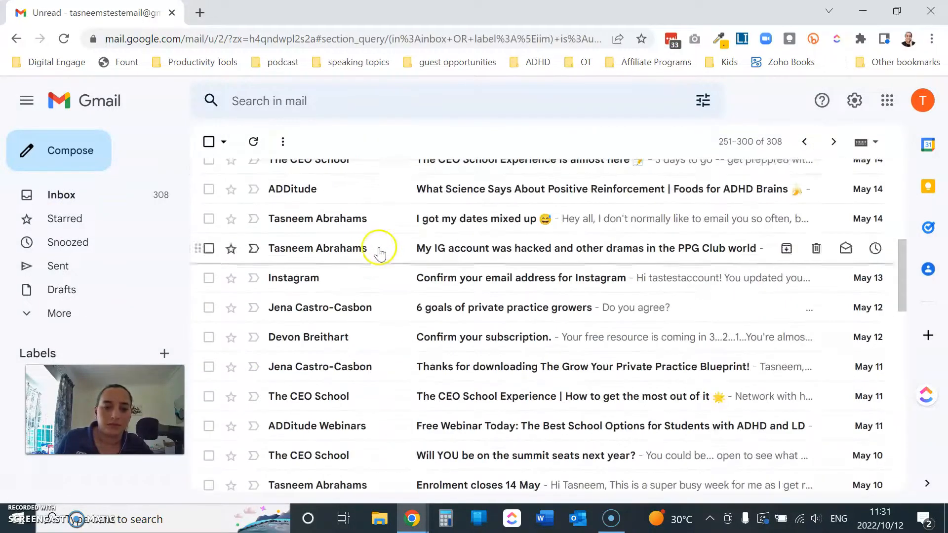
pyautogui.scroll(-5, 379, 257)
pyautogui.scroll(15, 380, 256)
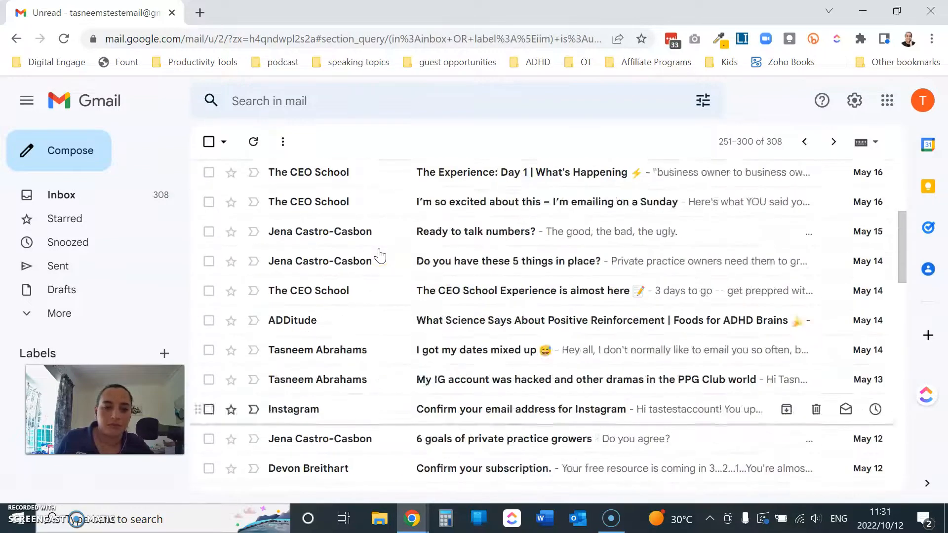
pyautogui.scroll(2, 377, 254)
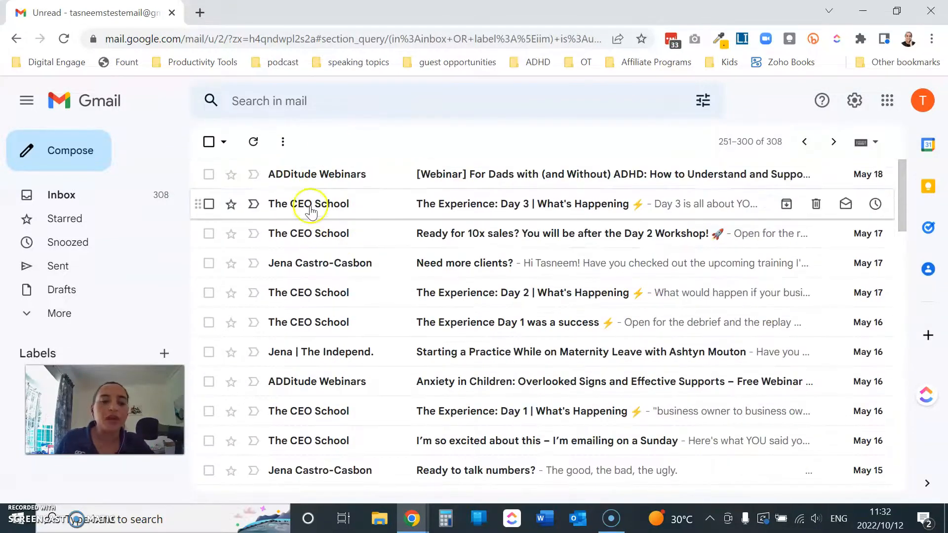
pyautogui.rightClick(307, 206)
pyautogui.click(415, 450)
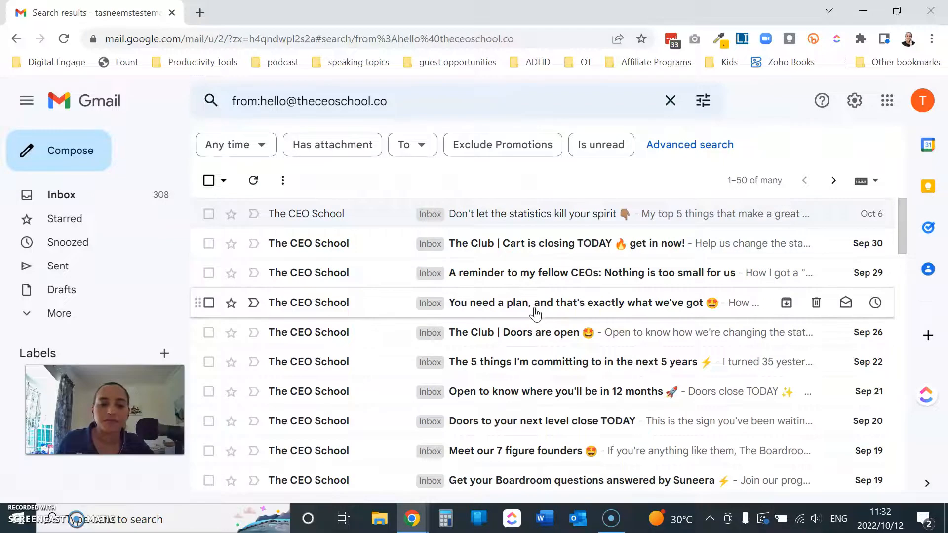
# - Delete every conversation in The CEO School search, confirming the bulk action, and return to the inbox
pyautogui.click(209, 181)
pyautogui.click(587, 221)
pyautogui.click(317, 183)
pyautogui.click(613, 328)
pyautogui.click(95, 201)
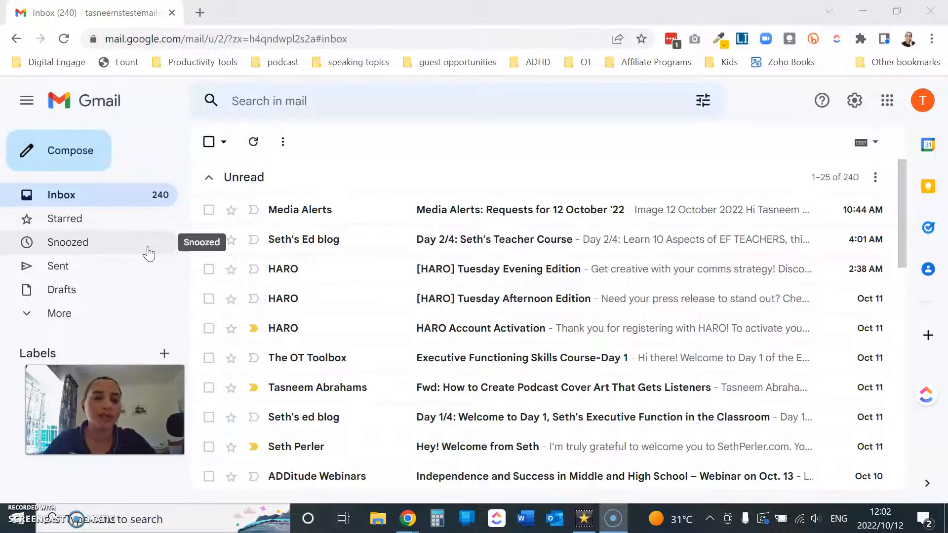
pyautogui.click(161, 203)
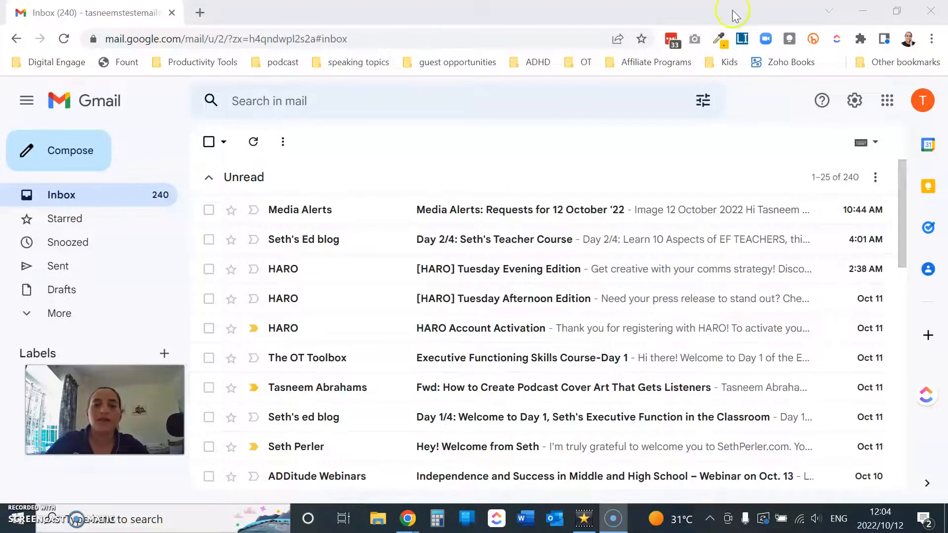
# - Start a new mail filter for messages that contain the word "unsubscribe"
pyautogui.click(703, 102)
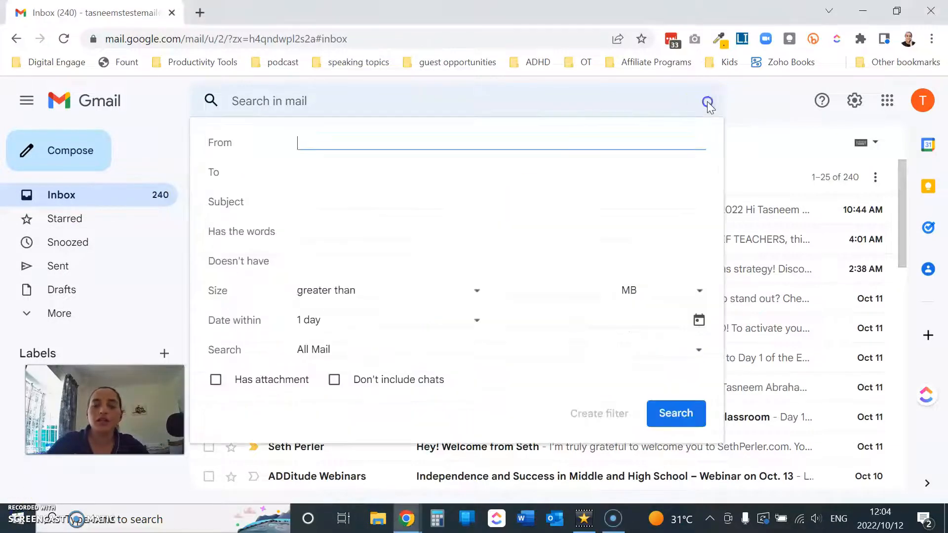
pyautogui.click(303, 230)
pyautogui.write('unsubscribe')
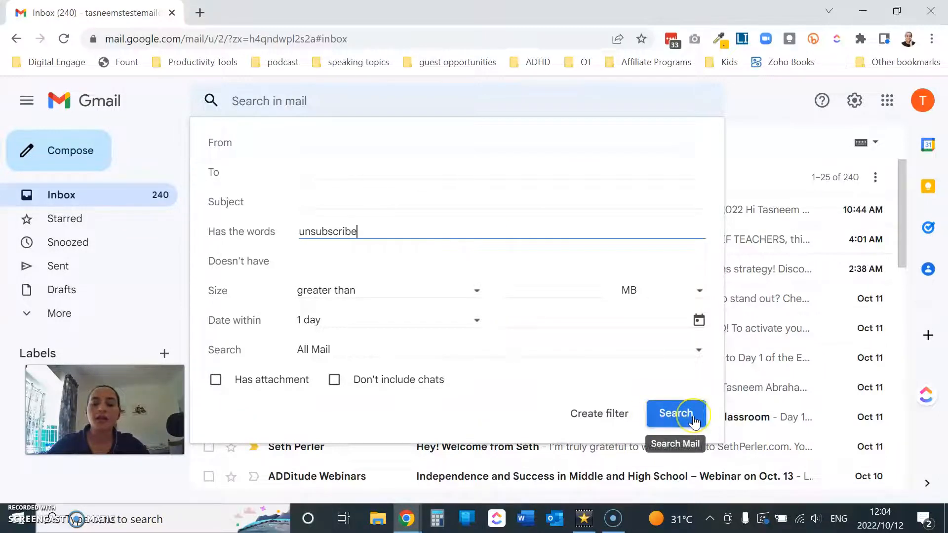
pyautogui.click(617, 418)
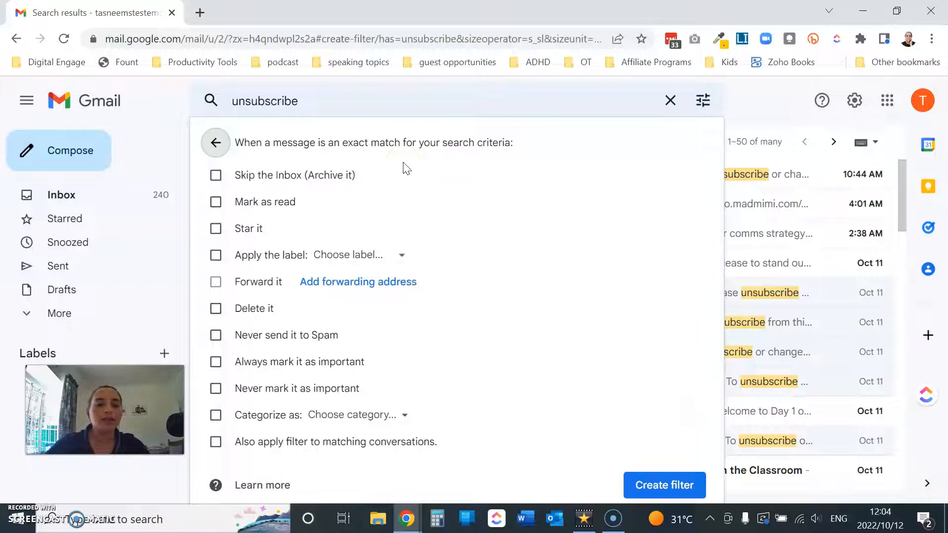
# - Create a new label named "newsletters" and have the filter apply it to matching messages
pyautogui.click(397, 256)
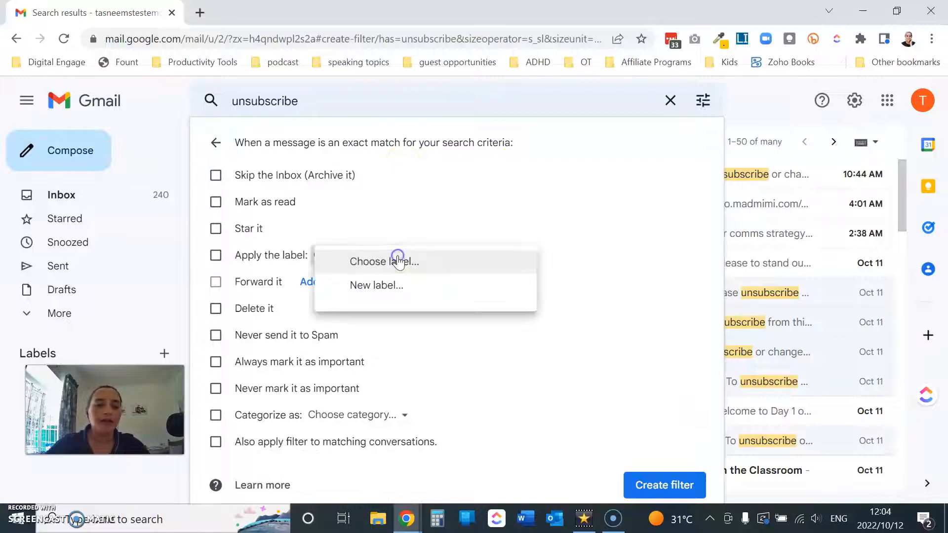
pyautogui.click(401, 286)
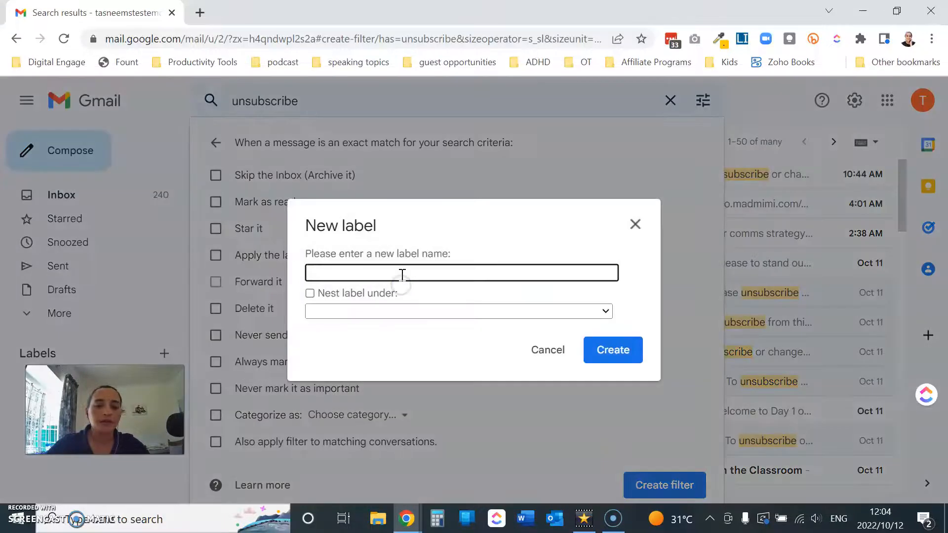
pyautogui.write('ne')
pyautogui.write('ter')
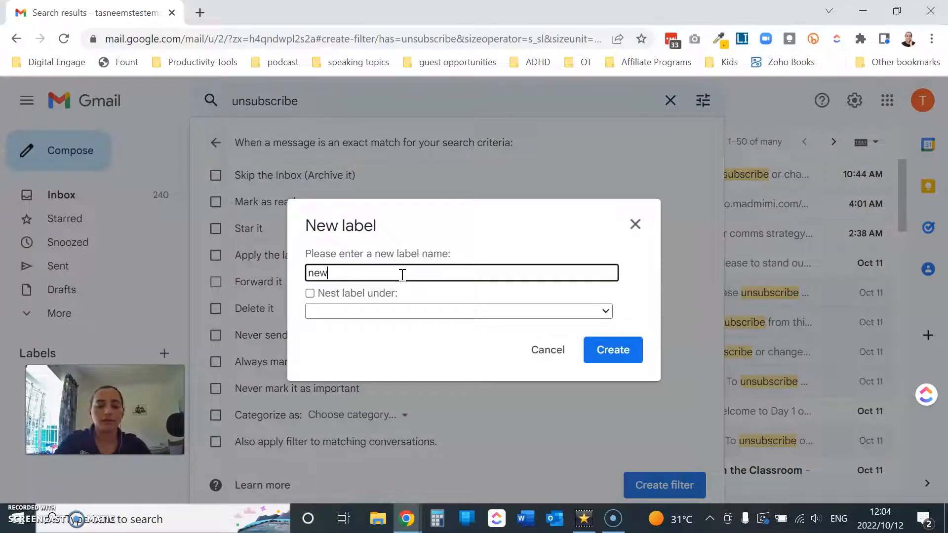
pyautogui.write('sletters')
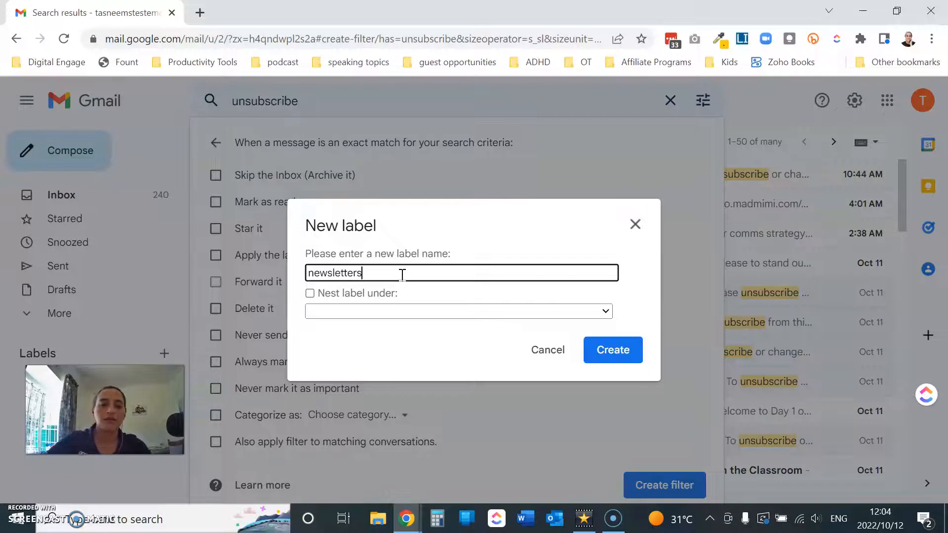
pyautogui.click(614, 349)
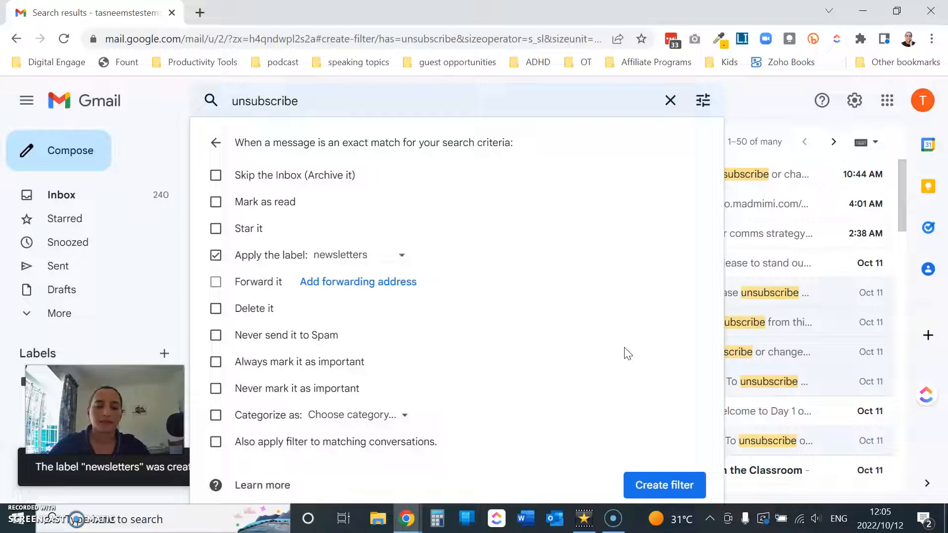
# - Categorize matching messages as Promotions, include existing matching conversations, and create the filter
pyautogui.click(394, 416)
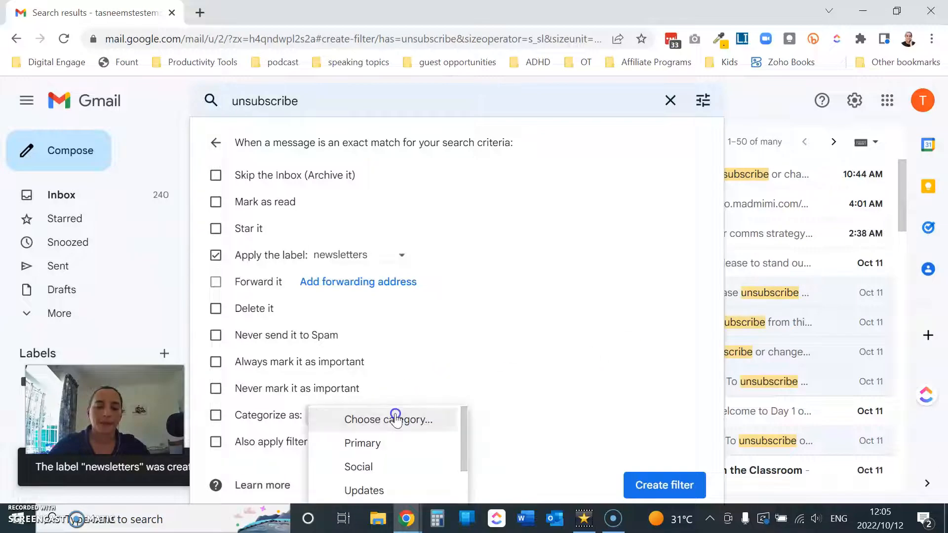
pyautogui.scroll(-1, 396, 420)
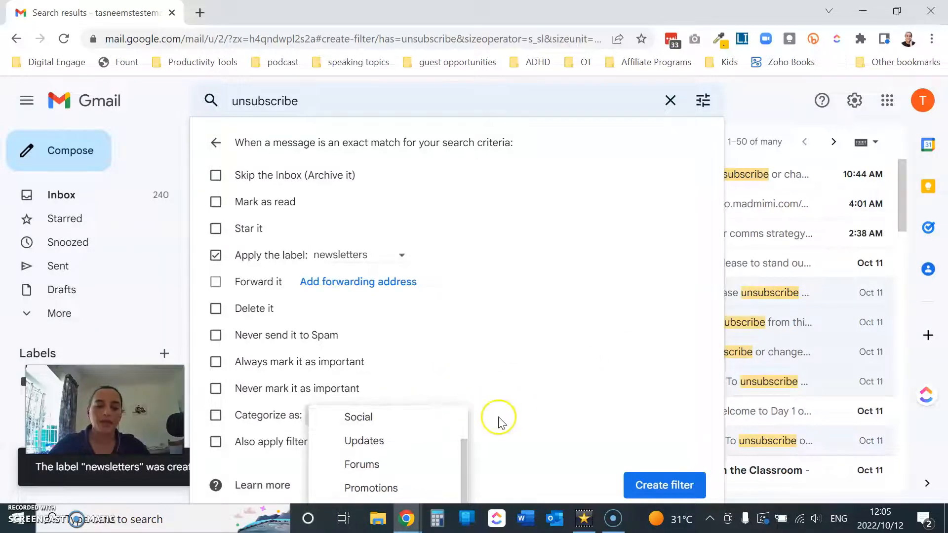
pyautogui.click(400, 487)
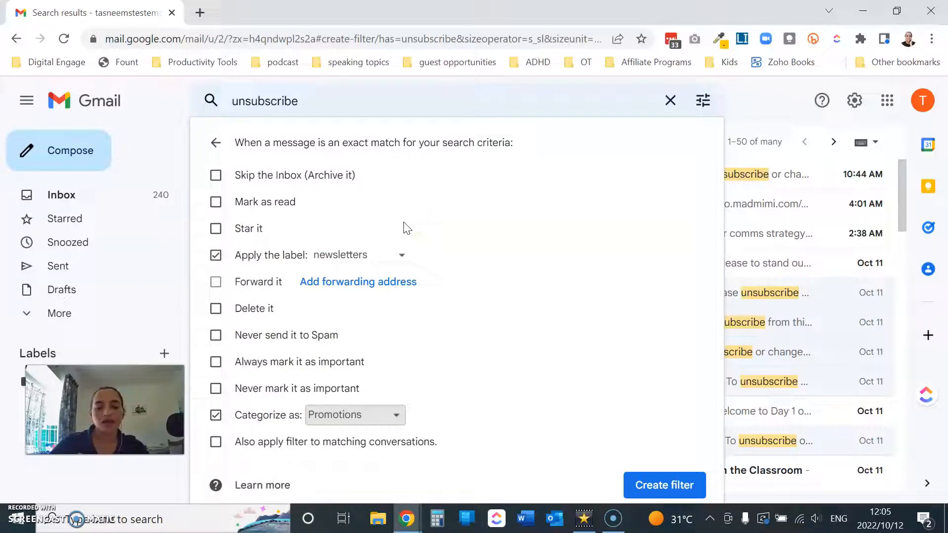
pyautogui.click(217, 442)
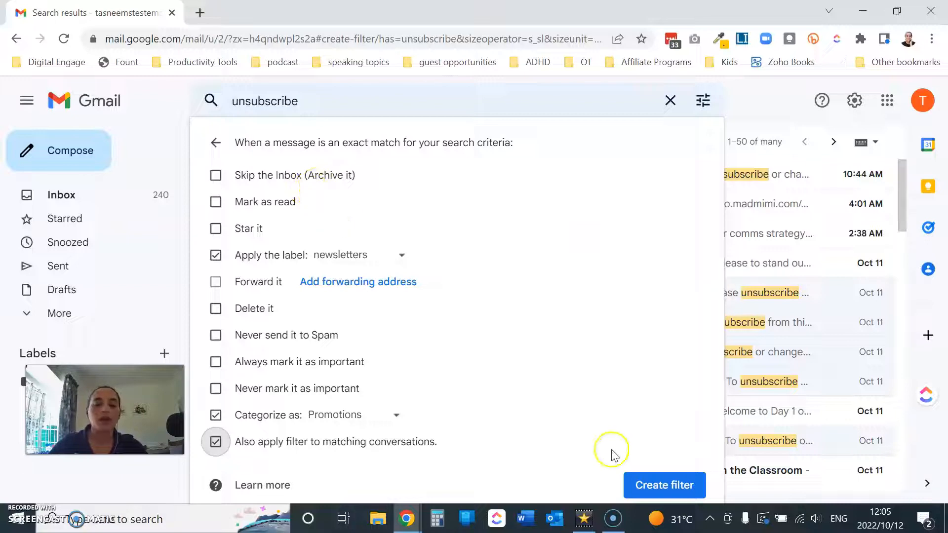
pyautogui.click(672, 486)
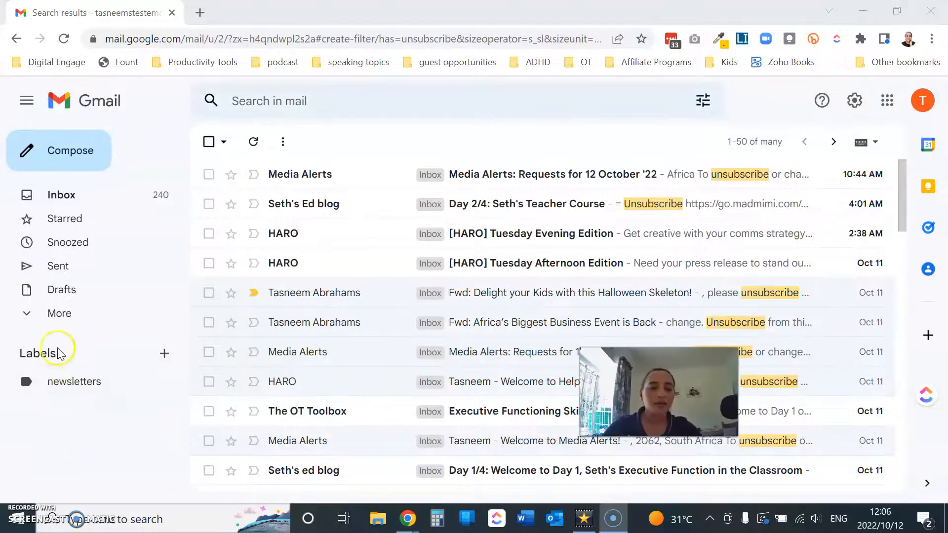
# - Expand the full list of folders and categories and try to open the newsletters label
pyautogui.click(37, 317)
pyautogui.scroll(-5, 100, 360)
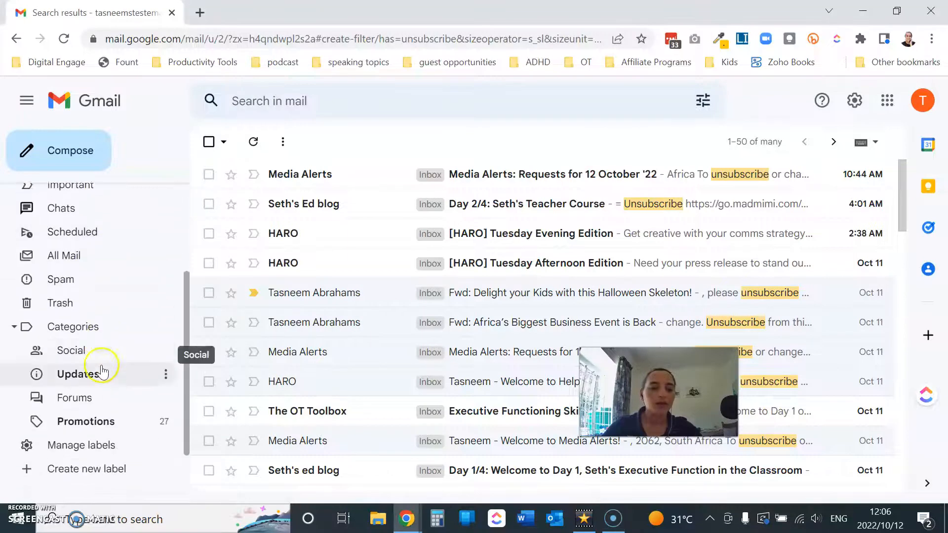
pyautogui.scroll(-1, 97, 360)
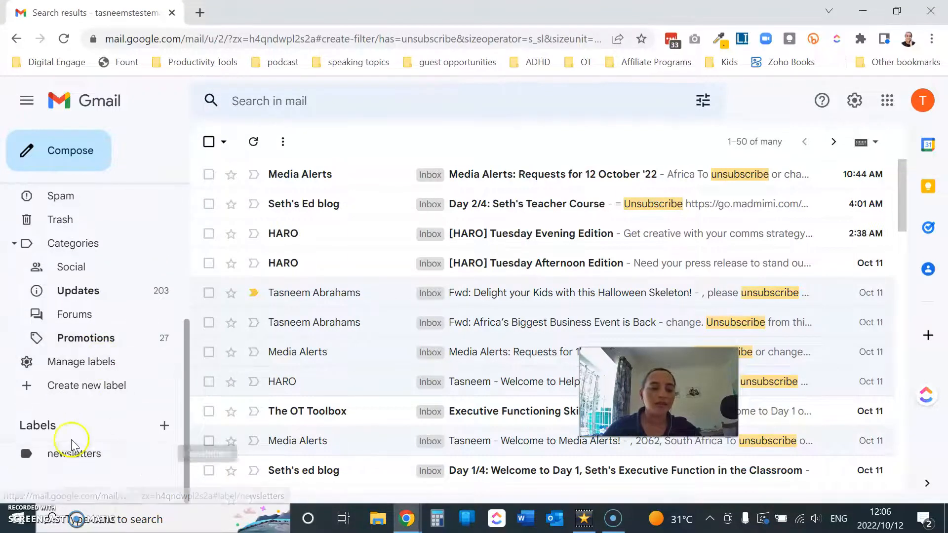
pyautogui.click(80, 455)
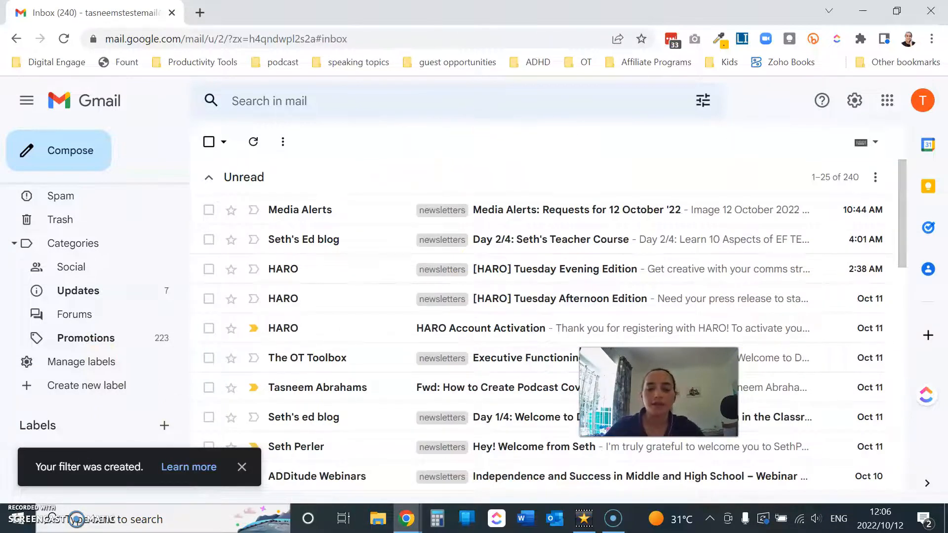
# - Examine the inbox to see which unread and read messages carry the newsletters label
pyautogui.moveTo(658, 392); pyautogui.dragTo(829, 379)
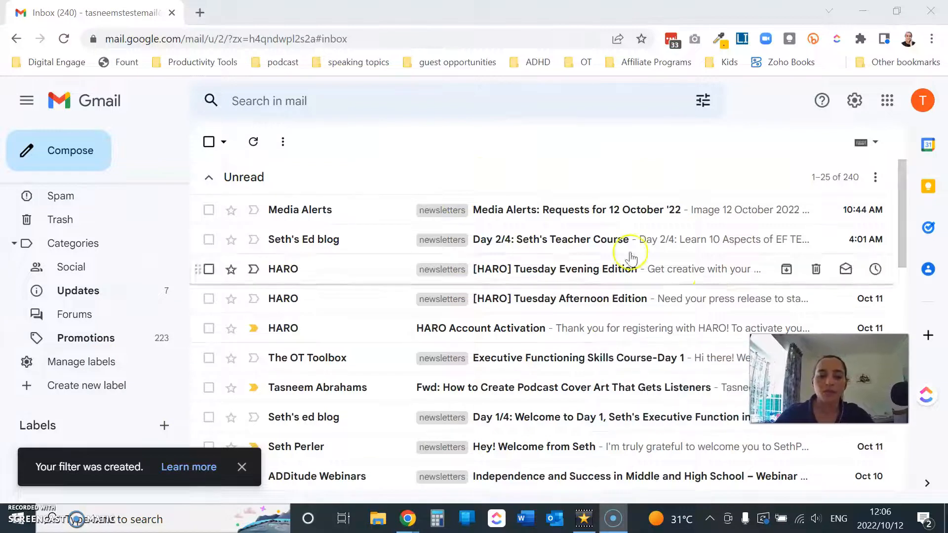
pyautogui.scroll(-10, 525, 195)
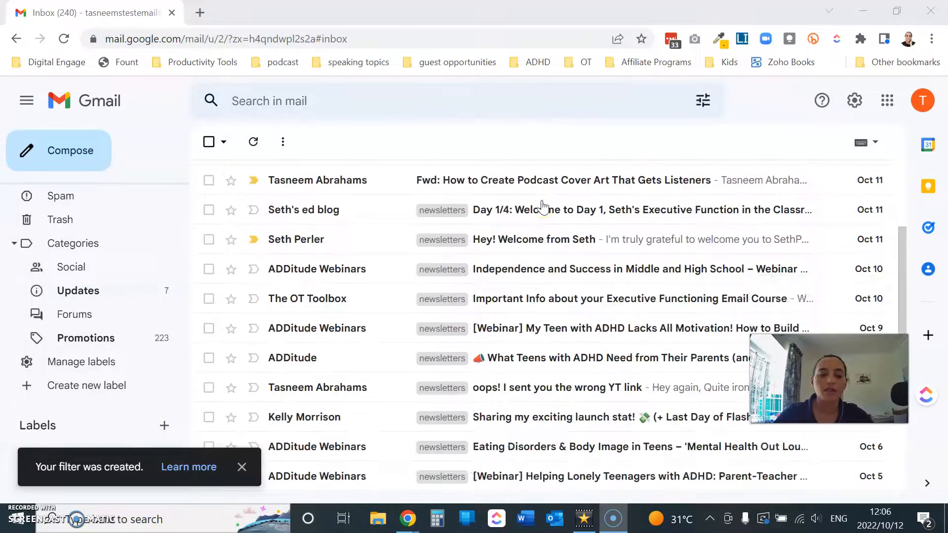
pyautogui.scroll(-3, 544, 206)
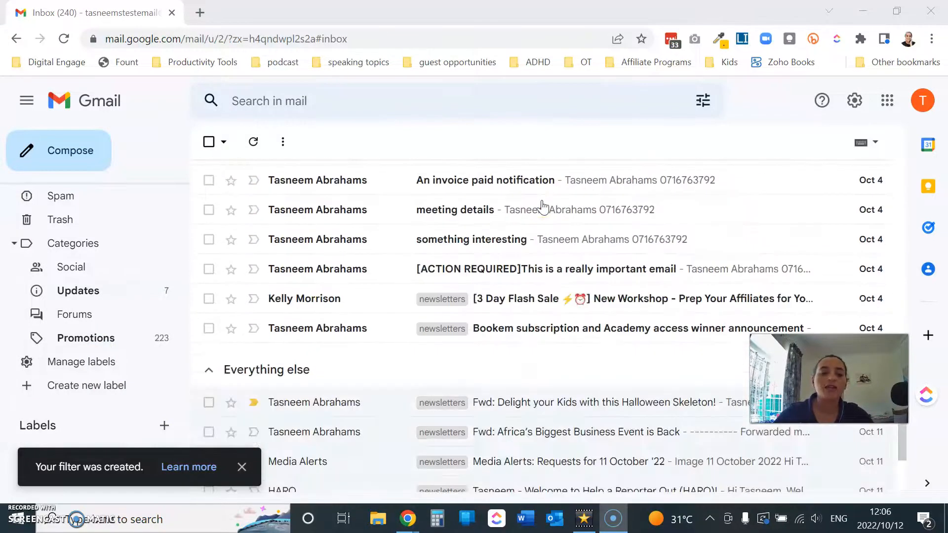
pyautogui.scroll(15, 543, 206)
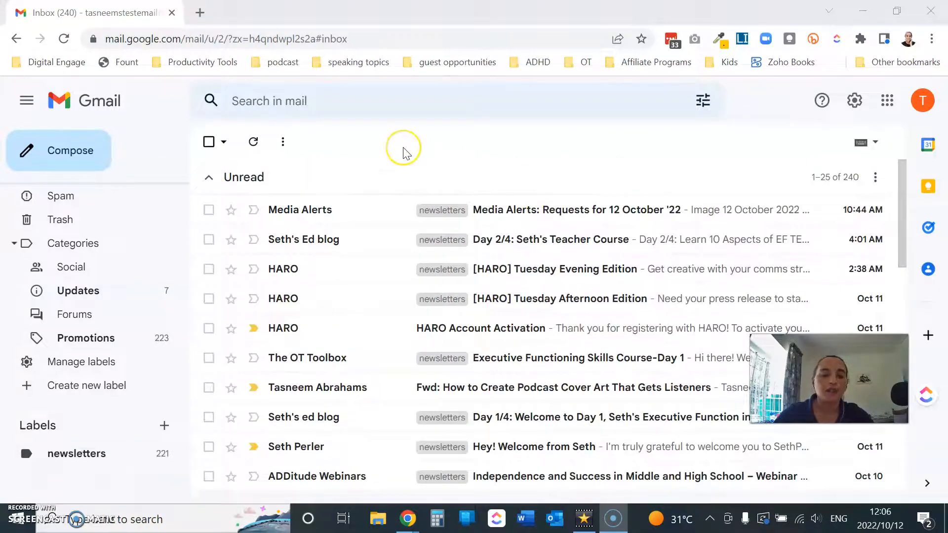
pyautogui.scroll(-5, 473, 271)
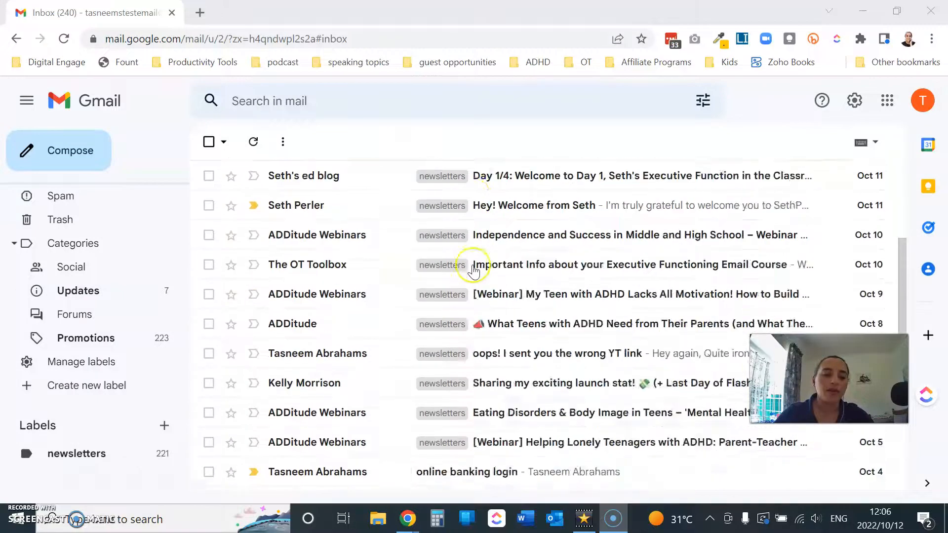
pyautogui.scroll(-10, 473, 271)
pyautogui.scroll(15, 469, 269)
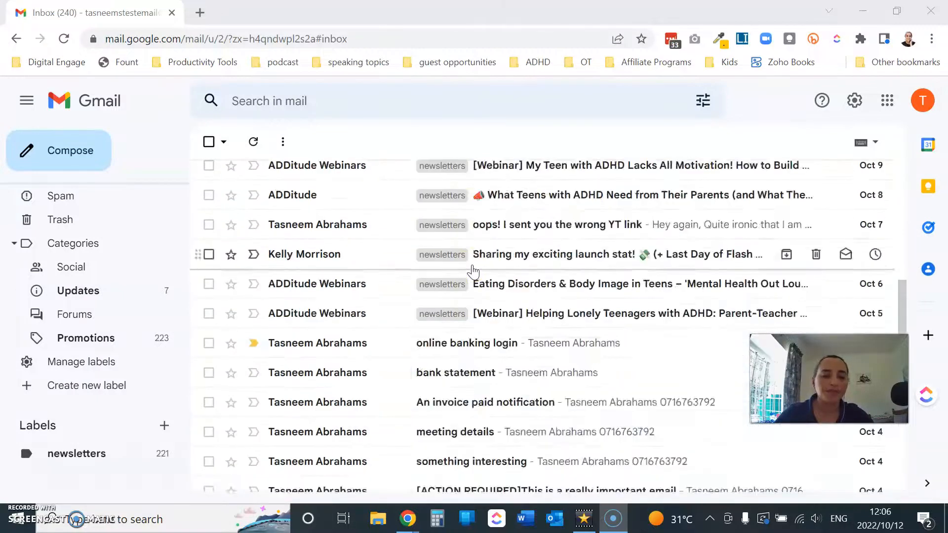
pyautogui.click(400, 219)
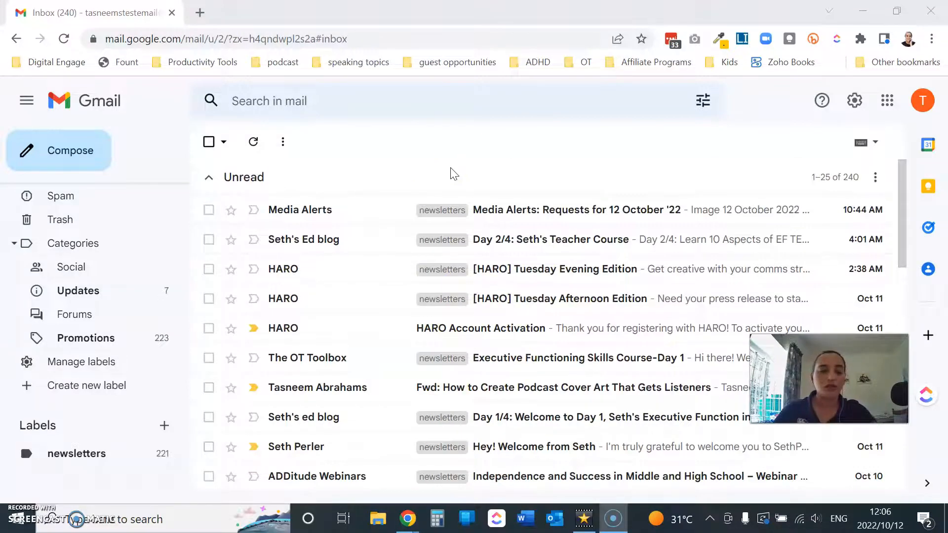
# - Review the senders of the labelled unread messages, checking the sender details of ADDitude Webinars
pyautogui.click(52, 250)
pyautogui.scroll(5, 74, 237)
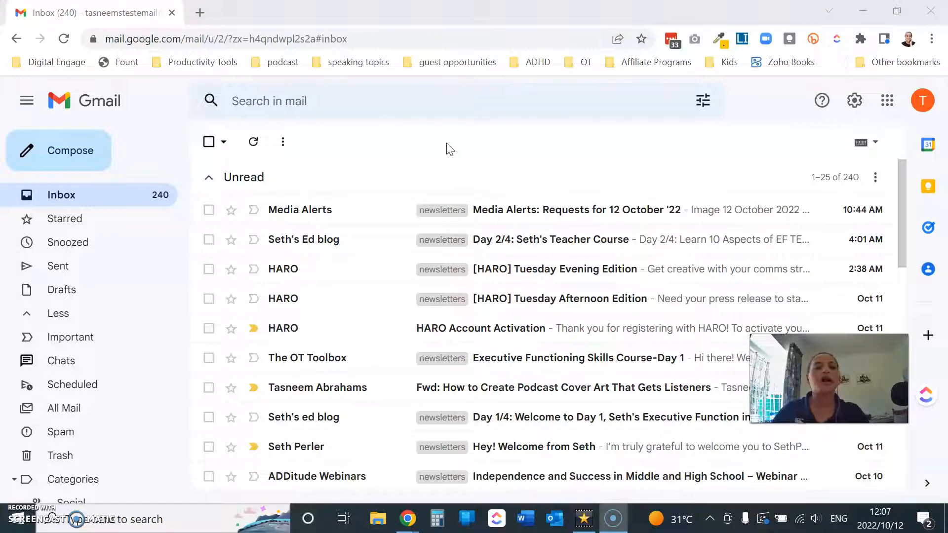
pyautogui.click(511, 147)
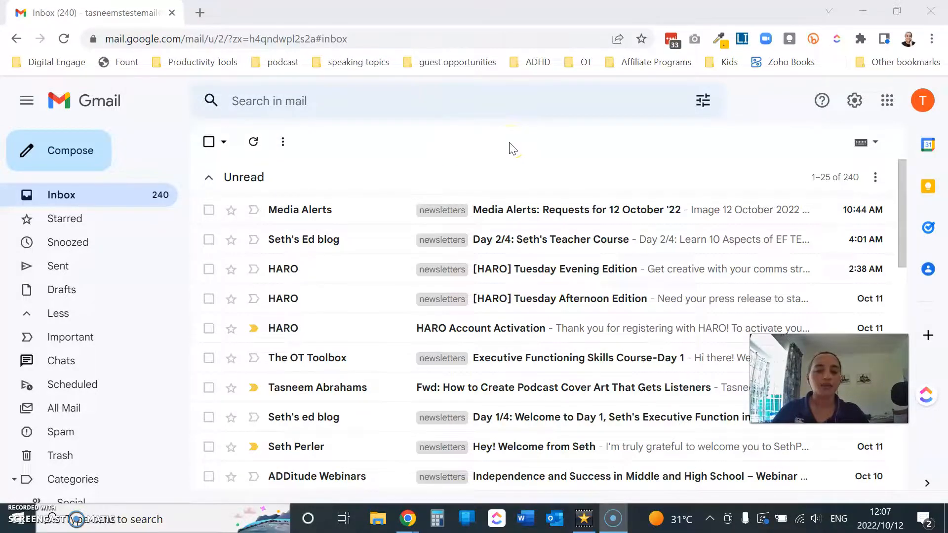
pyautogui.scroll(-4, 360, 286)
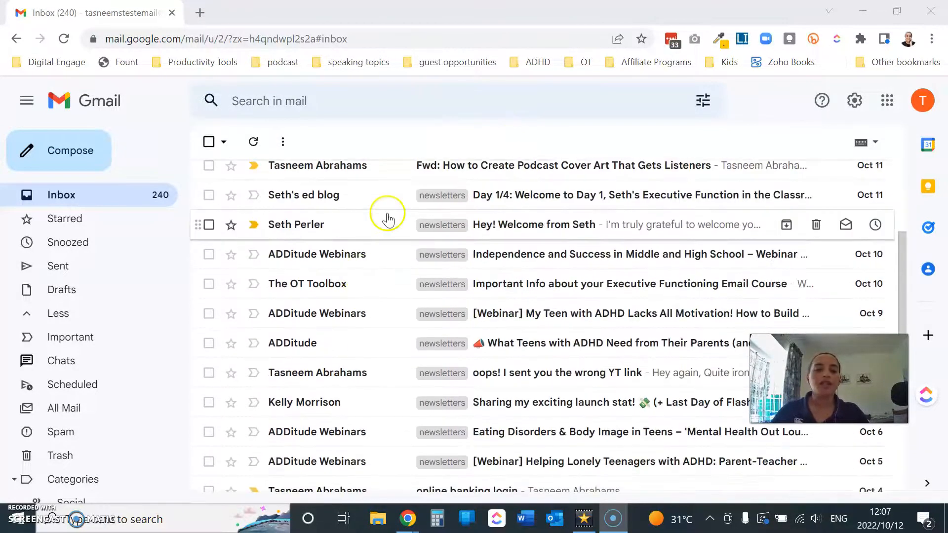
pyautogui.scroll(-1, 383, 232)
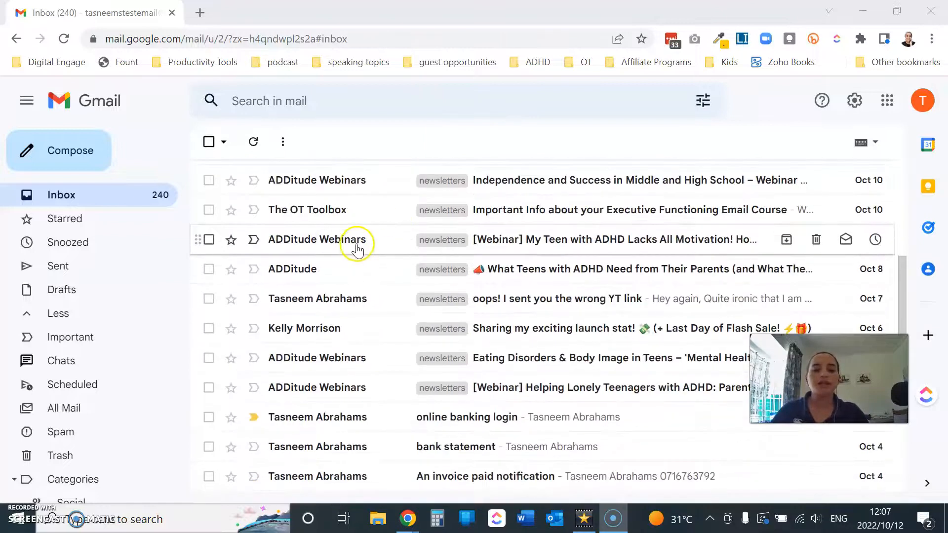
pyautogui.moveTo(348, 241)
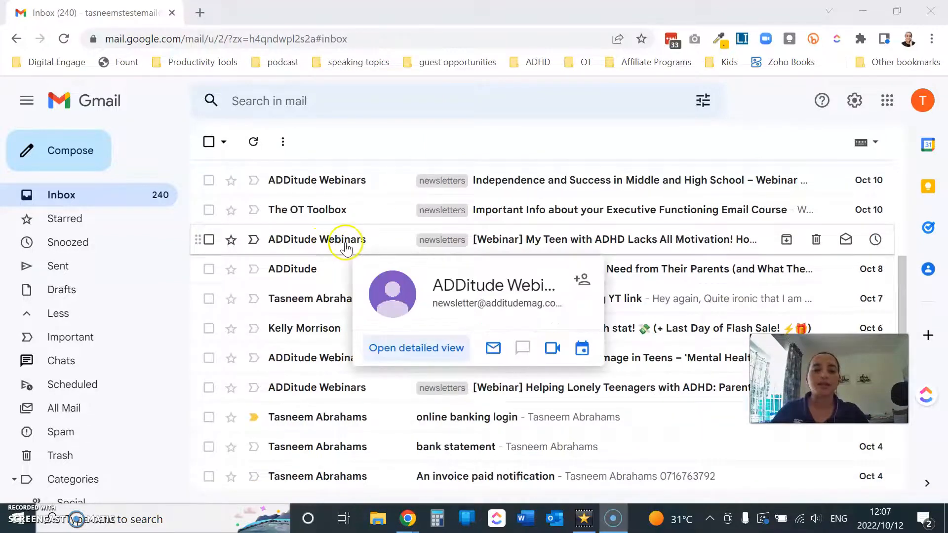
pyautogui.scroll(1, 360, 195)
pyautogui.scroll(4, 359, 197)
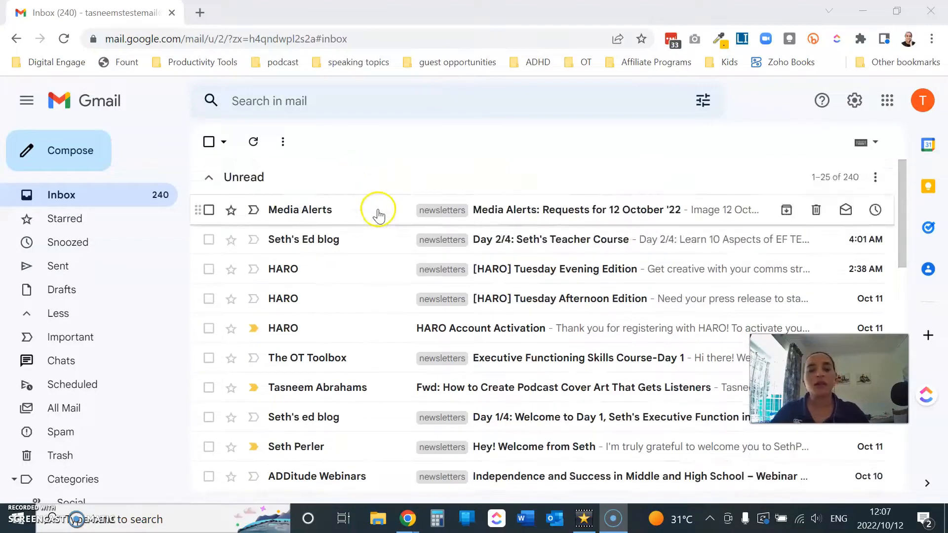
# - Find all emails from the ADDitude Webinars sender in the unread inbox list and look through them
pyautogui.click(386, 161)
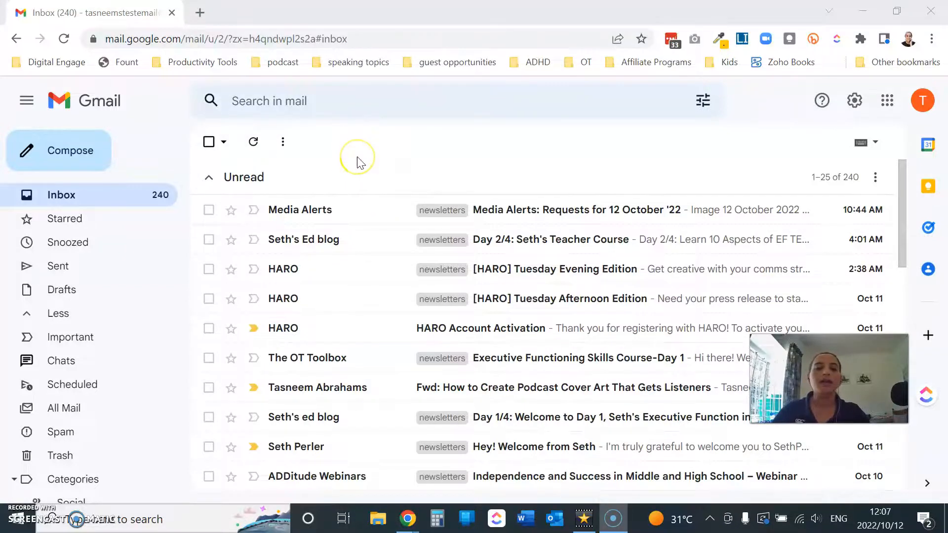
pyautogui.scroll(-5, 384, 202)
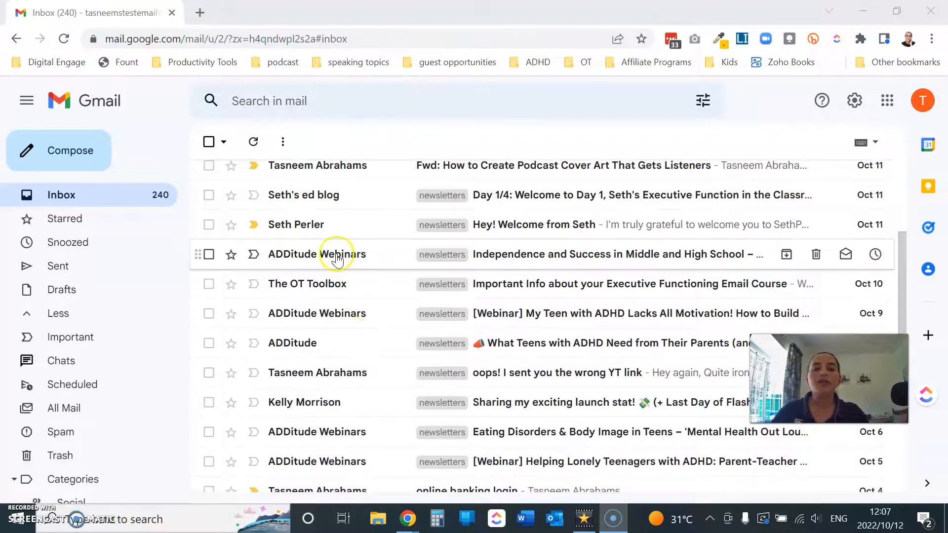
pyautogui.scroll(-2, 337, 258)
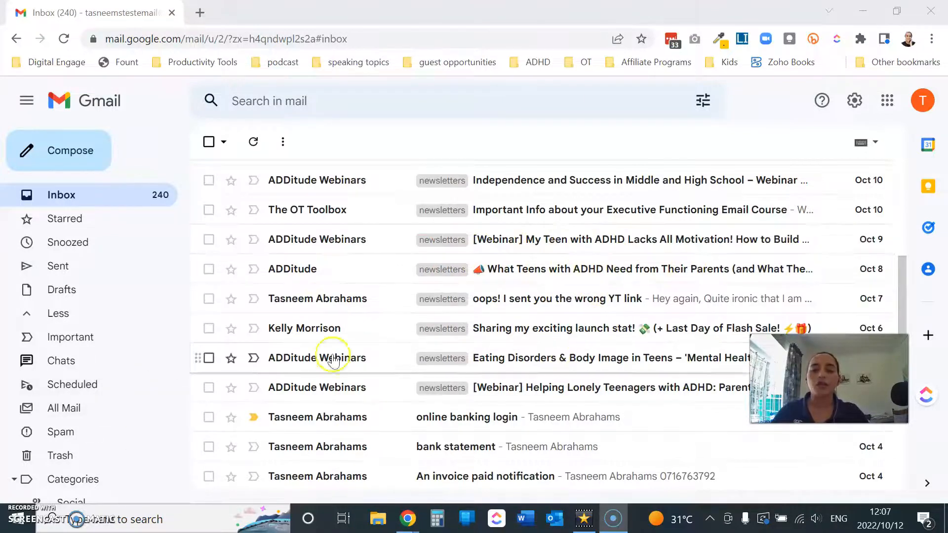
pyautogui.scroll(7, 572, 299)
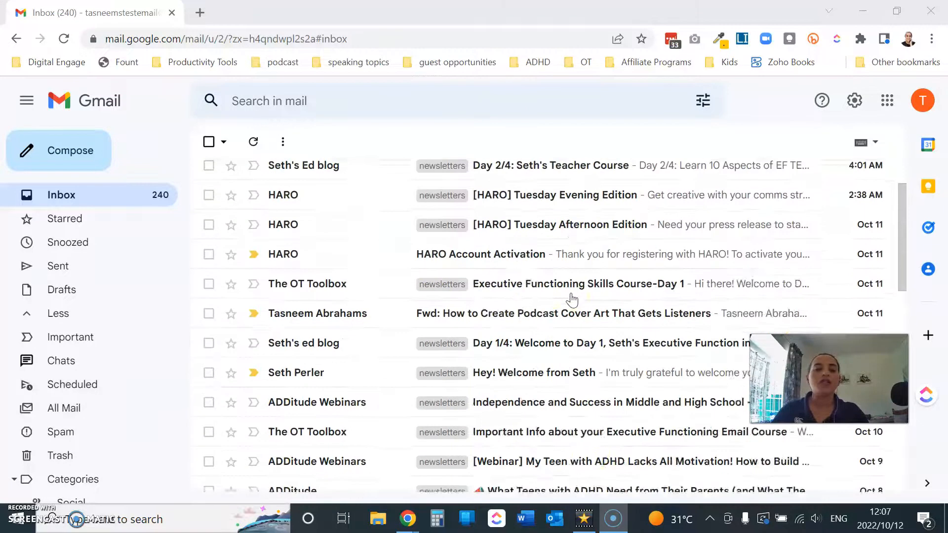
pyautogui.scroll(-2, 499, 242)
pyautogui.scroll(-3, 495, 247)
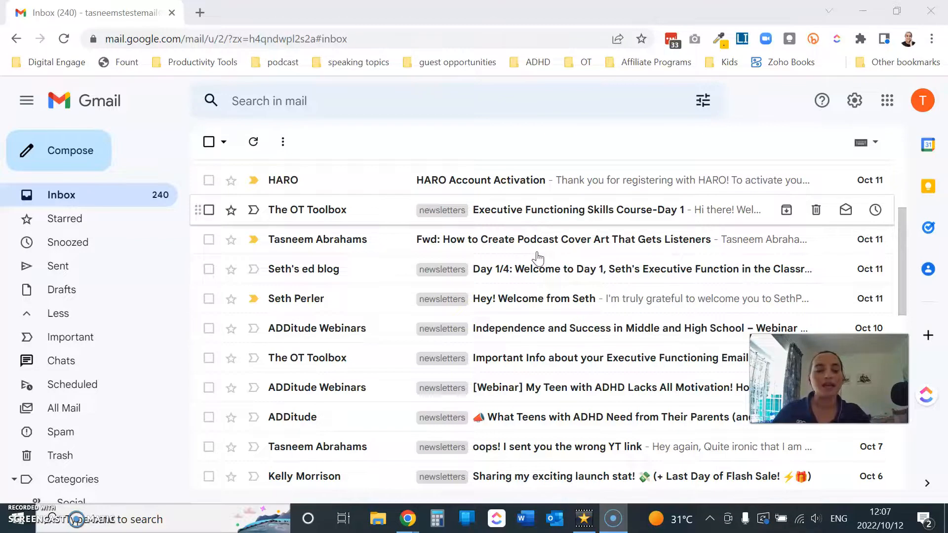
pyautogui.scroll(-3, 538, 258)
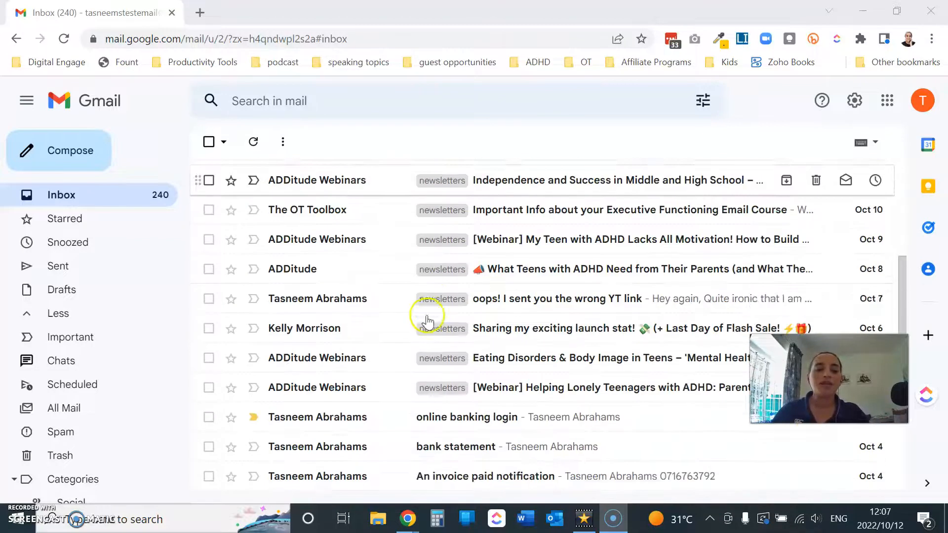
pyautogui.rightClick(336, 243)
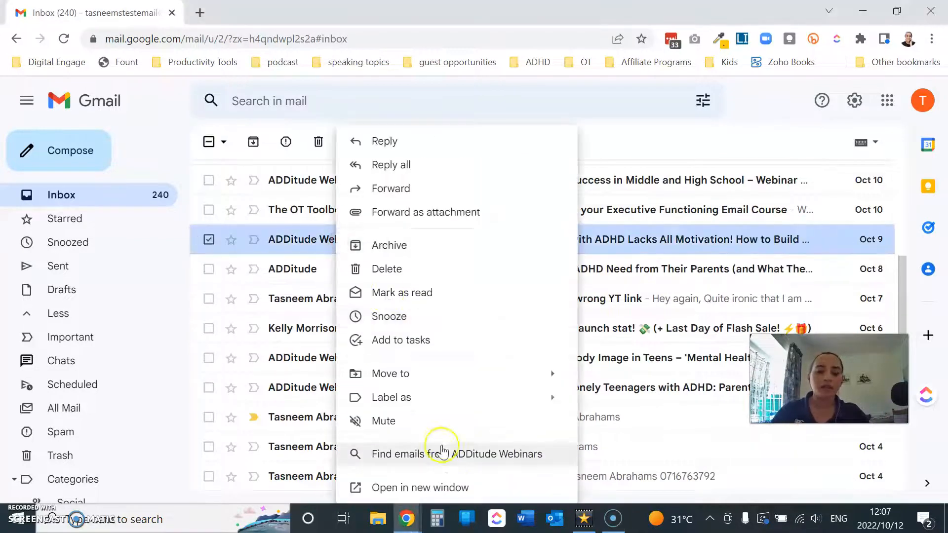
pyautogui.click(446, 453)
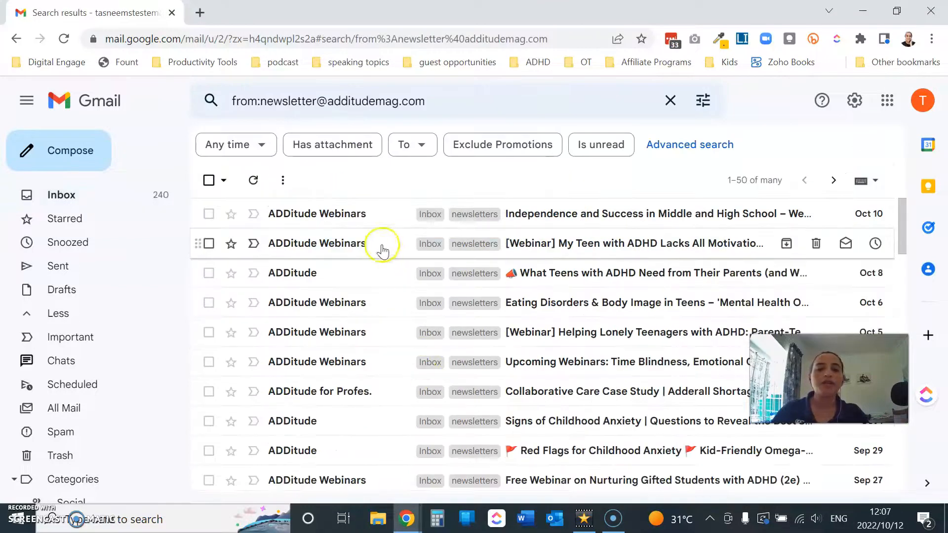
pyautogui.scroll(-2, 663, 262)
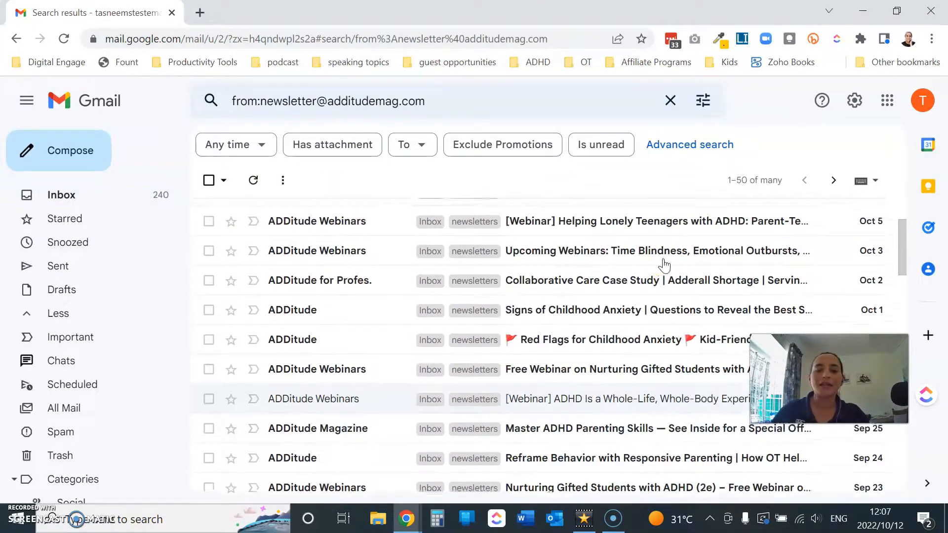
pyautogui.scroll(3, 663, 262)
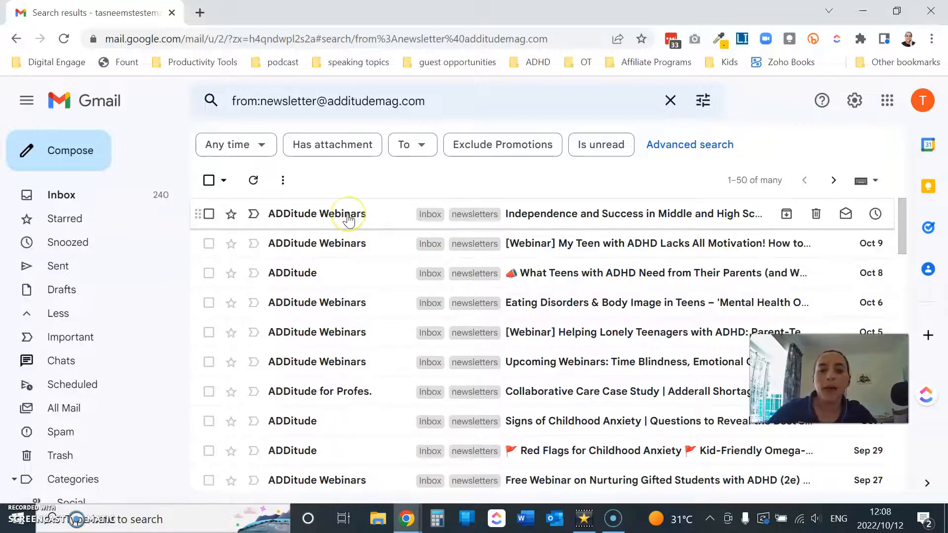
pyautogui.click(703, 101)
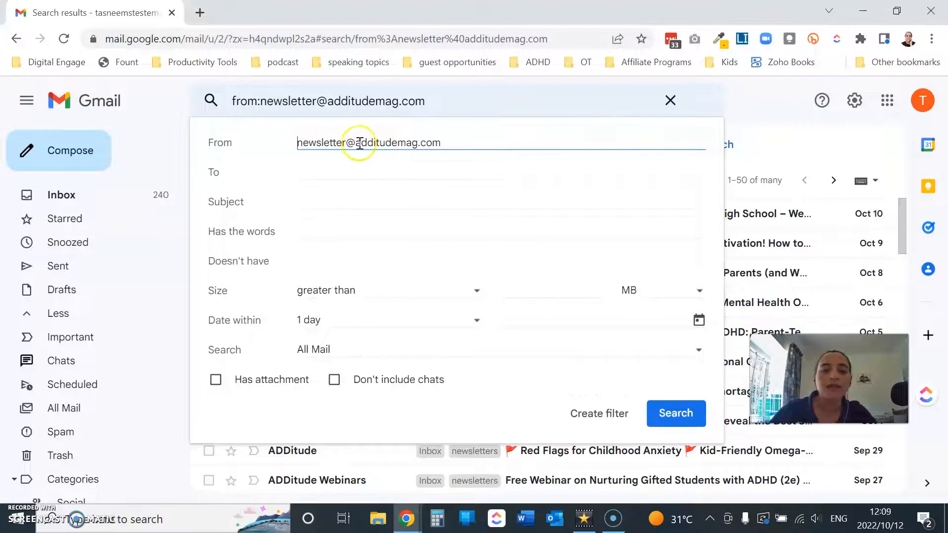
pyautogui.moveTo(357, 143); pyautogui.dragTo(447, 142)
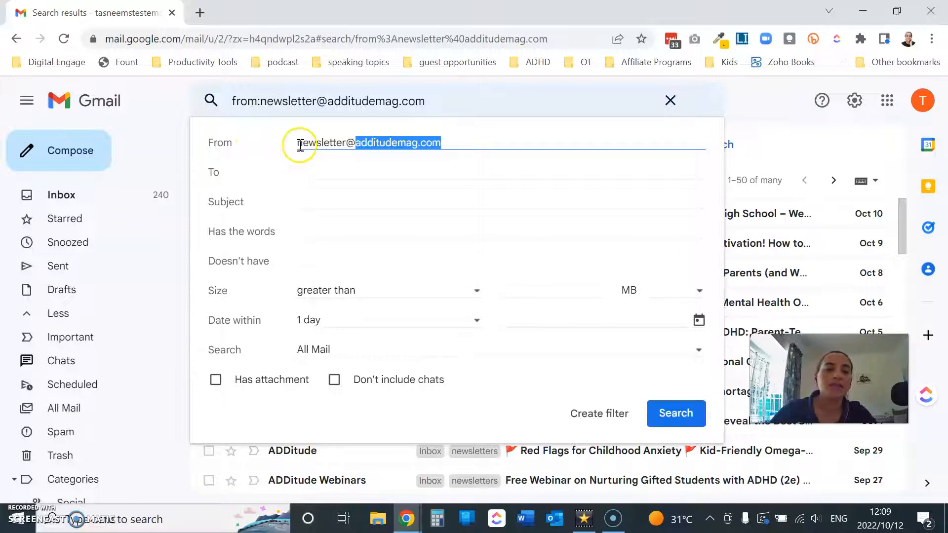
pyautogui.moveTo(350, 143); pyautogui.dragTo(301, 142)
pyautogui.press('BackSpace')
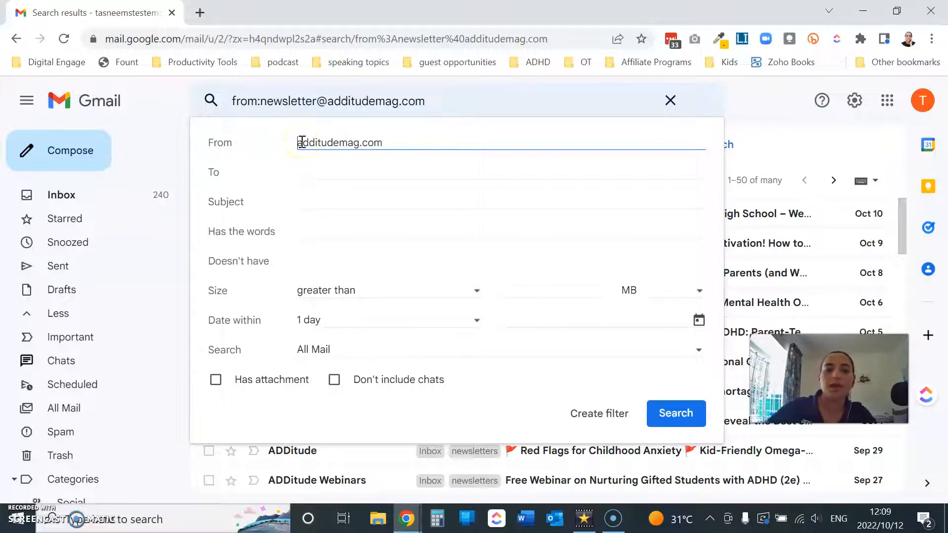
pyautogui.write('@')
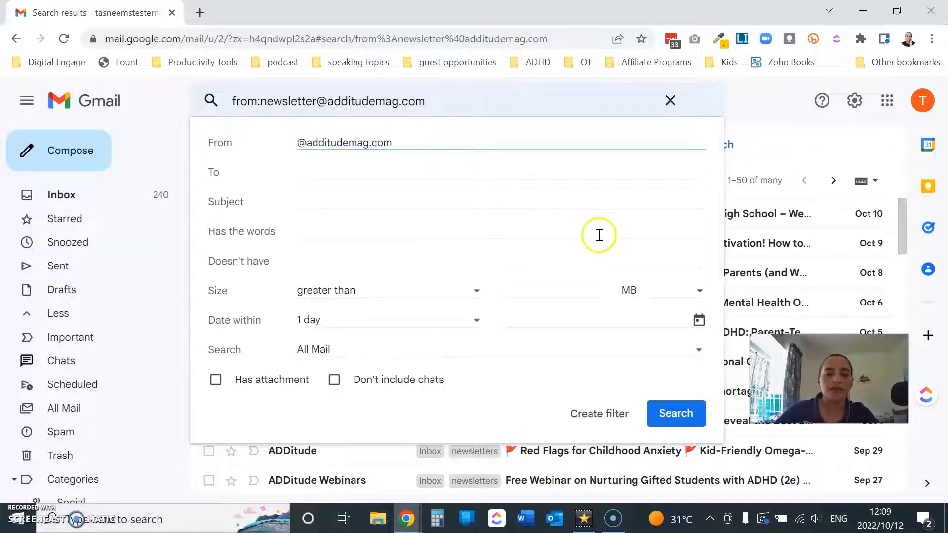
pyautogui.click(675, 413)
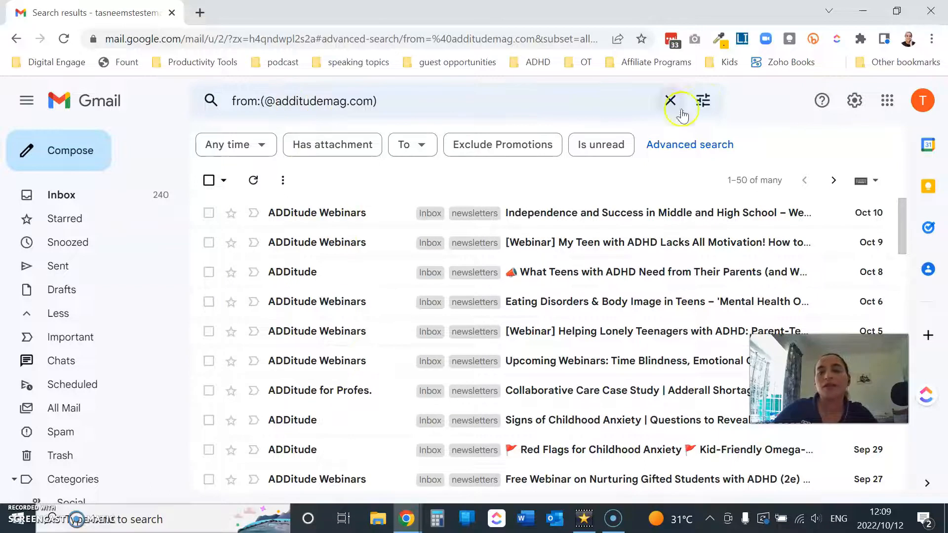
pyautogui.click(703, 101)
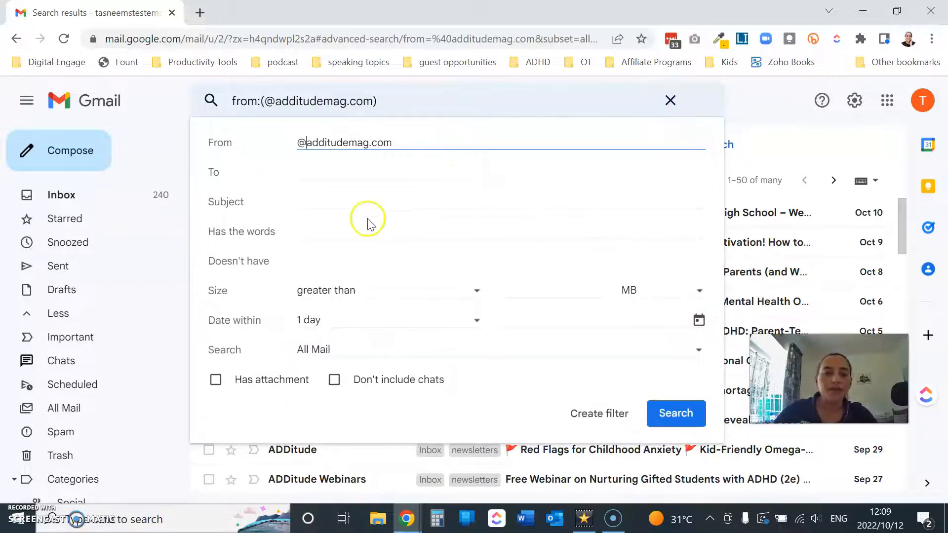
pyautogui.click(602, 420)
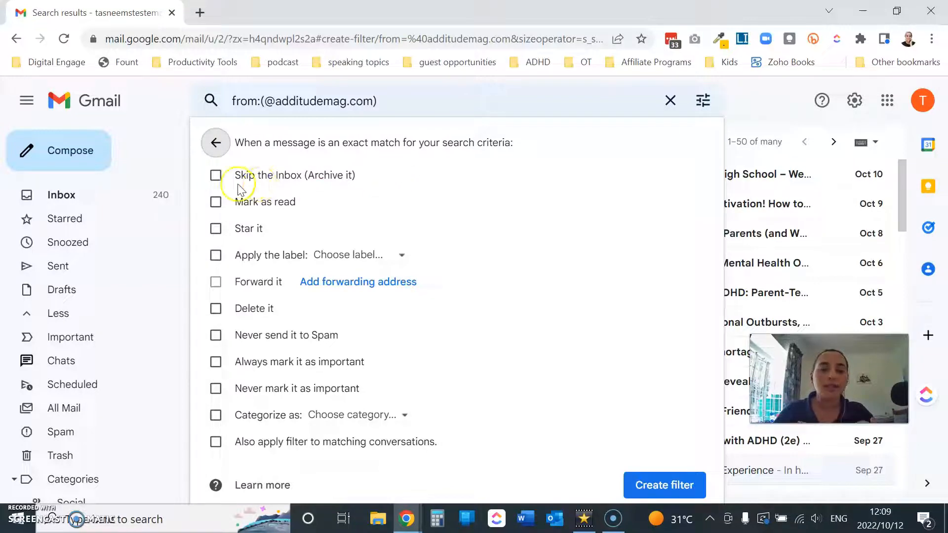
pyautogui.click(216, 175)
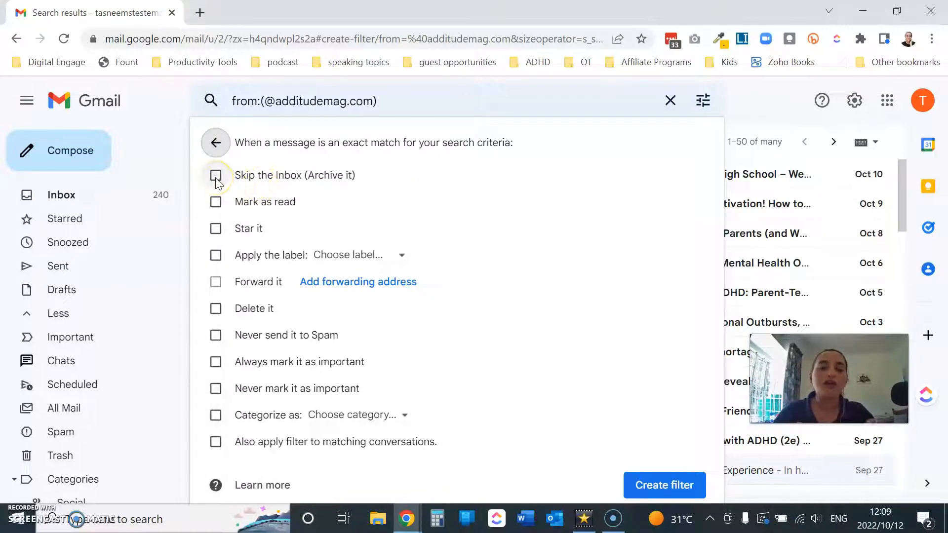
pyautogui.click(216, 176)
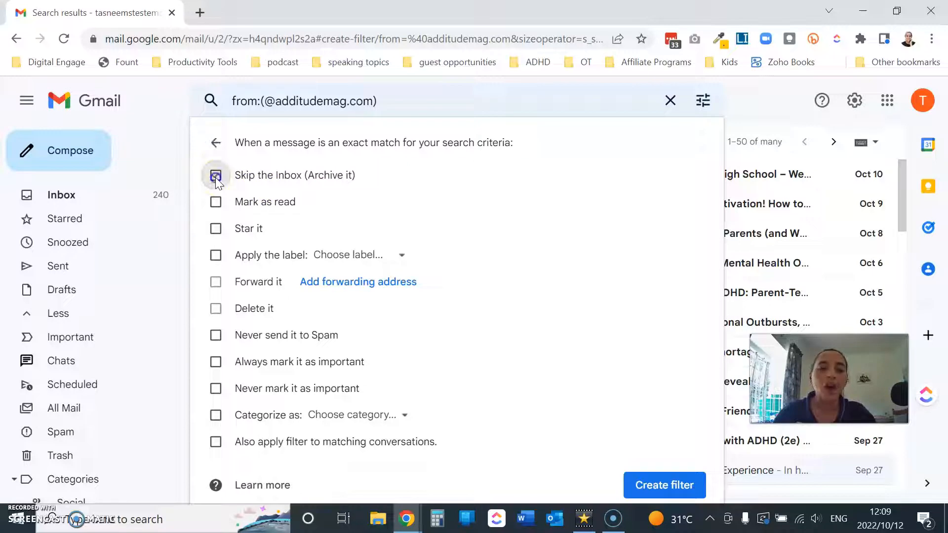
pyautogui.click(216, 202)
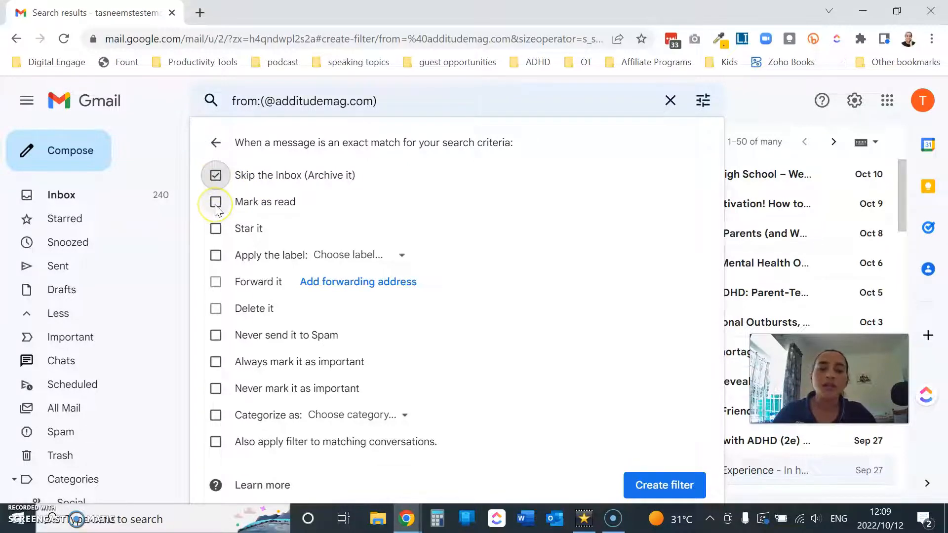
pyautogui.click(216, 202)
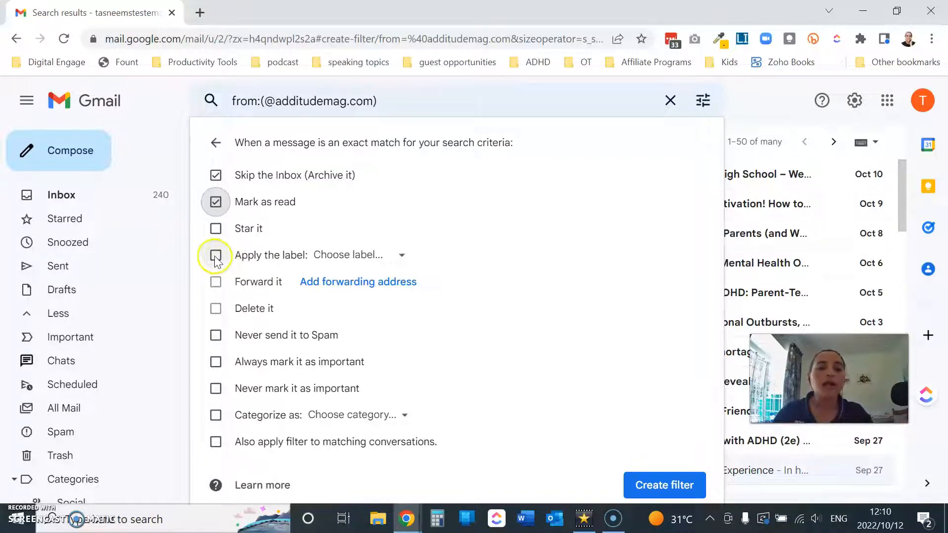
# - Create a new label ADHD nested under newsletters and have the filter apply it
pyautogui.click(398, 254)
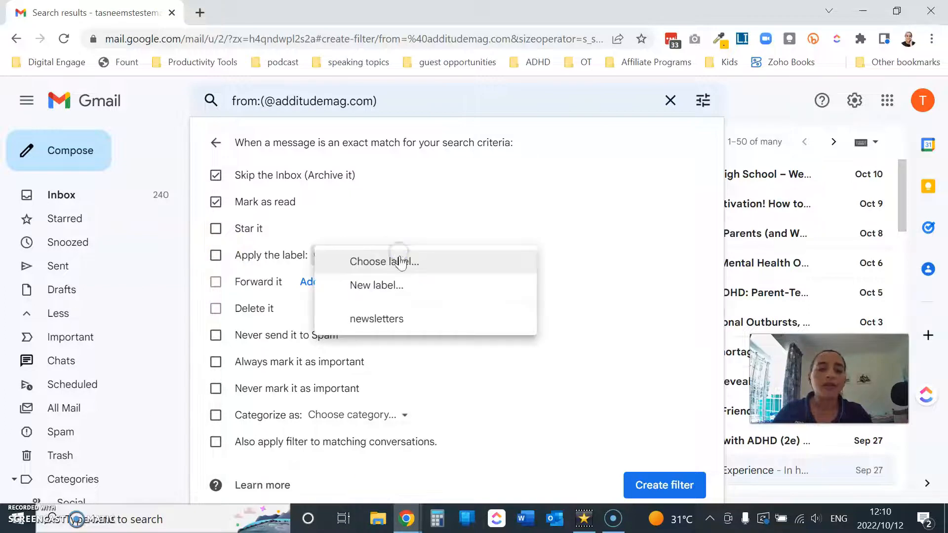
pyautogui.click(400, 291)
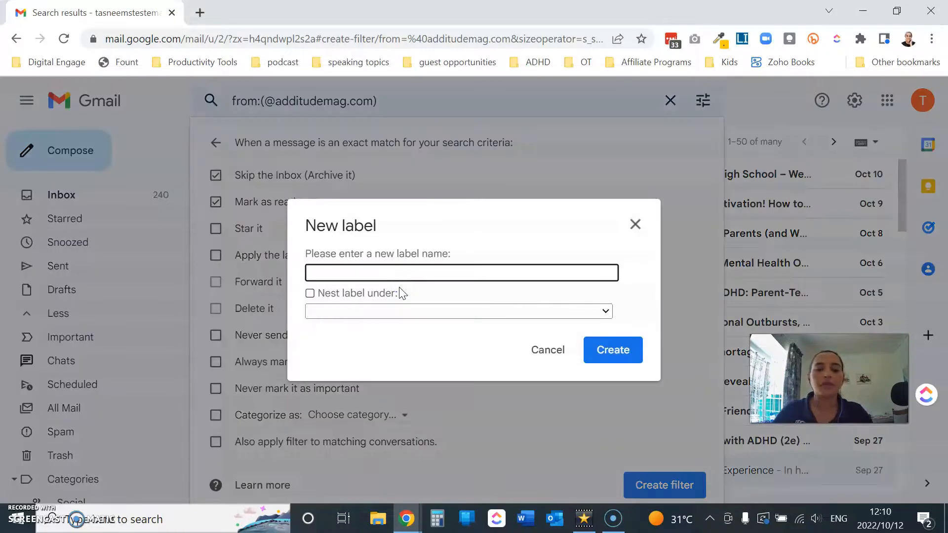
pyautogui.write('ADHD')
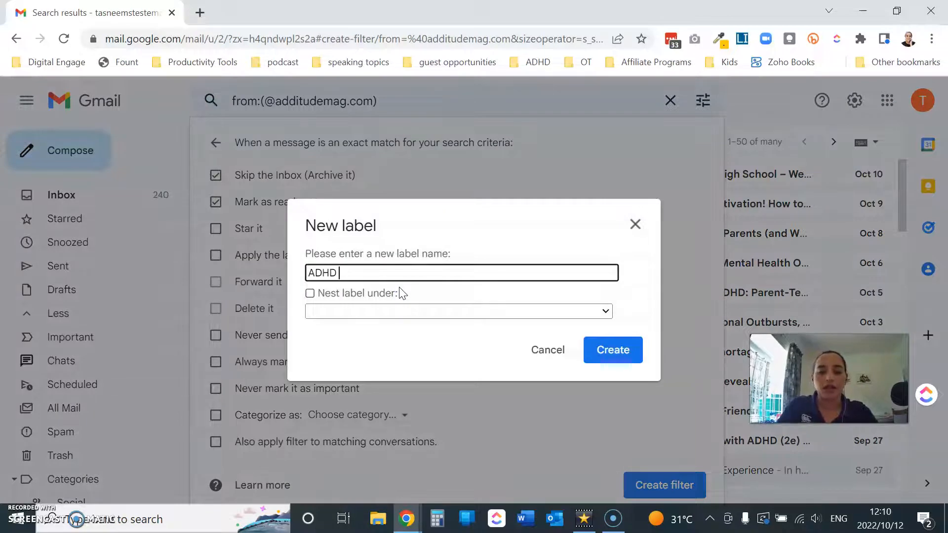
pyautogui.click(419, 313)
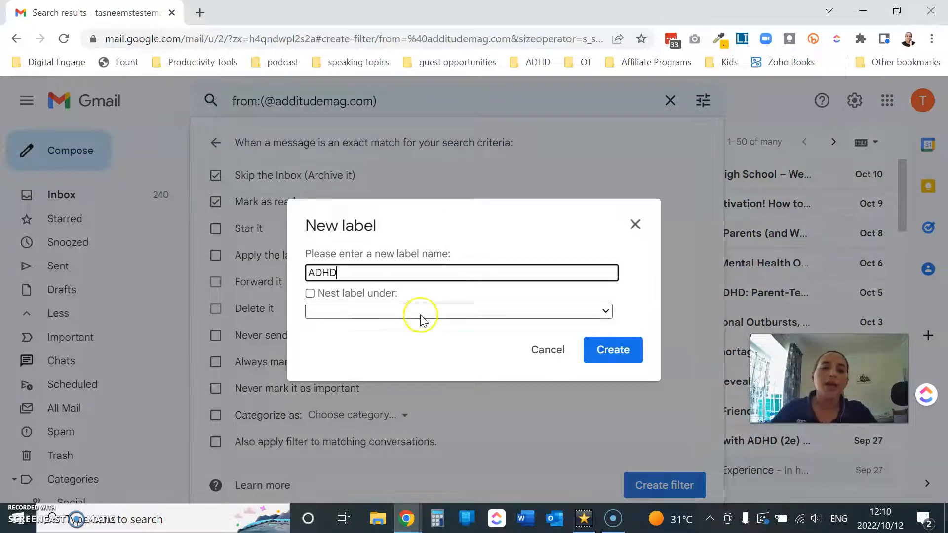
pyautogui.click(419, 338)
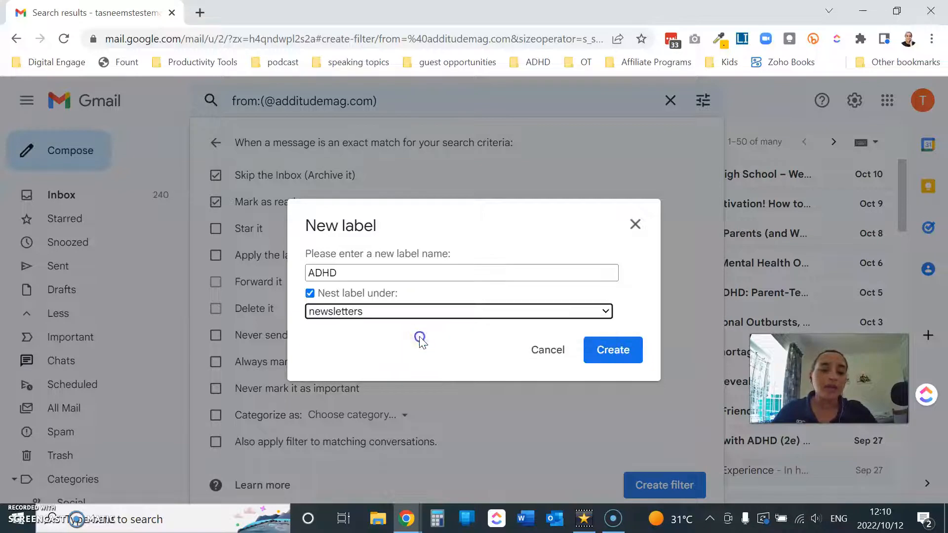
pyautogui.click(541, 311)
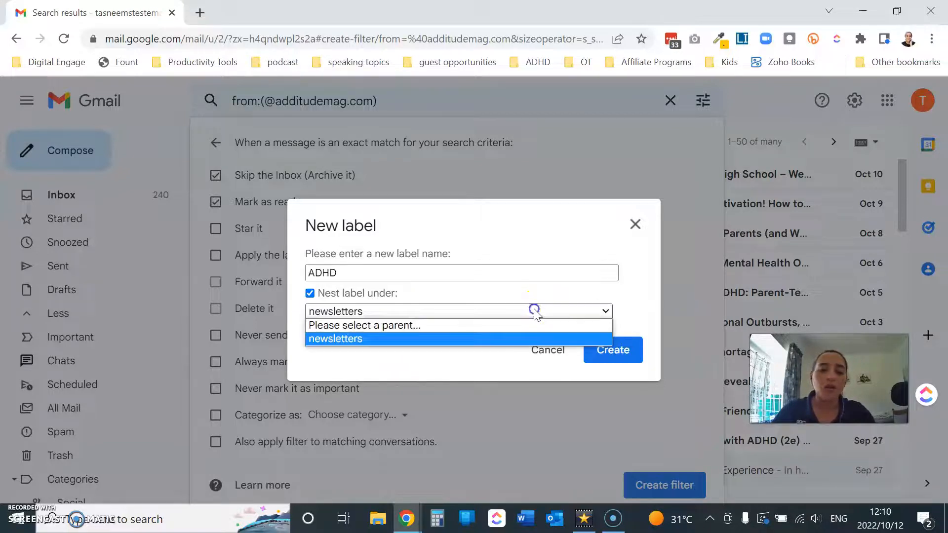
pyautogui.click(310, 293)
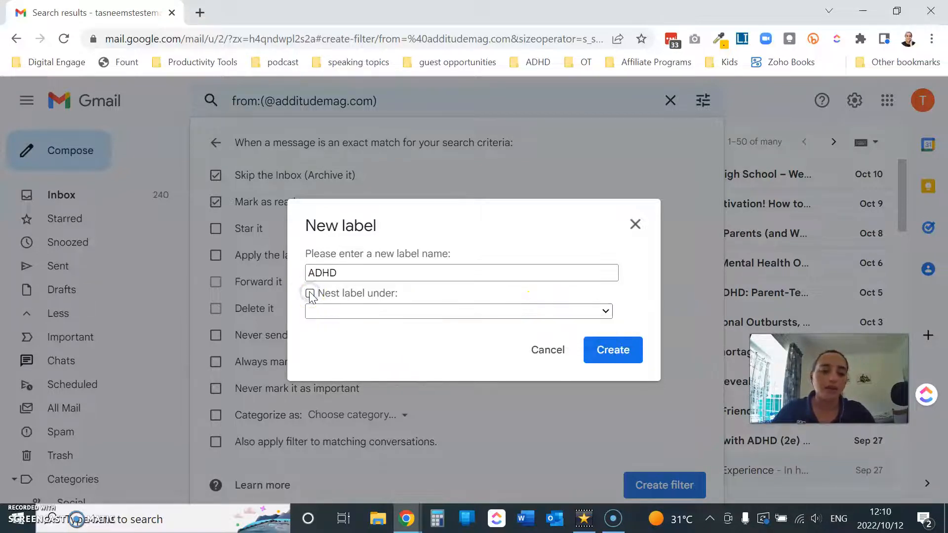
pyautogui.click(511, 312)
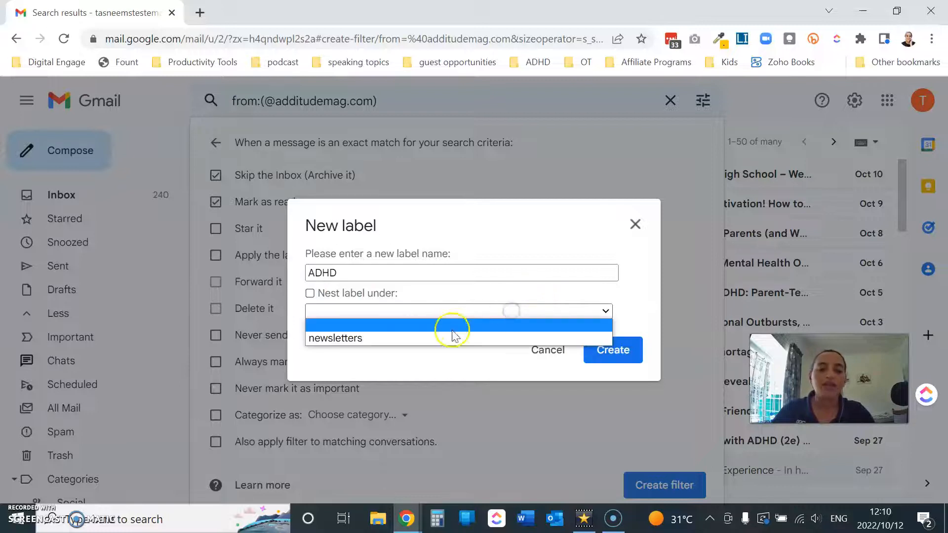
pyautogui.click(451, 339)
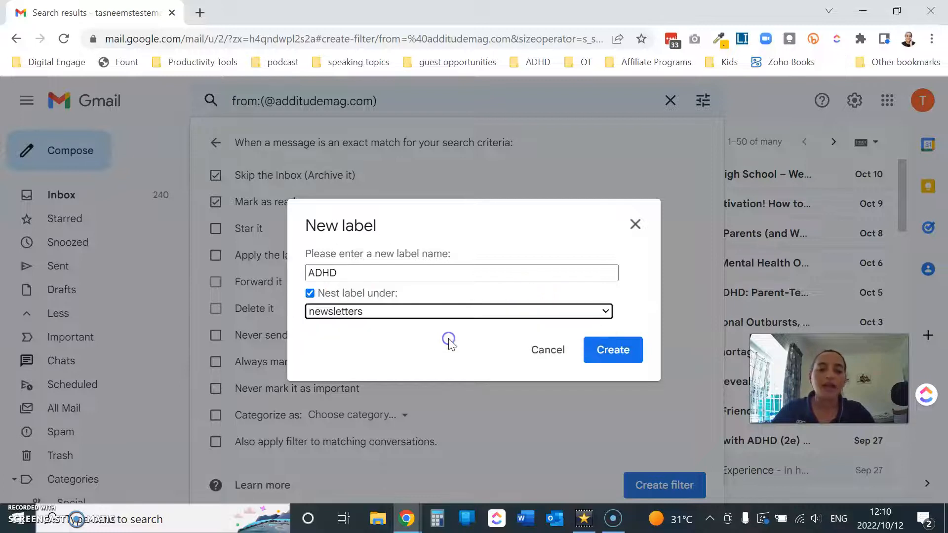
pyautogui.click(623, 356)
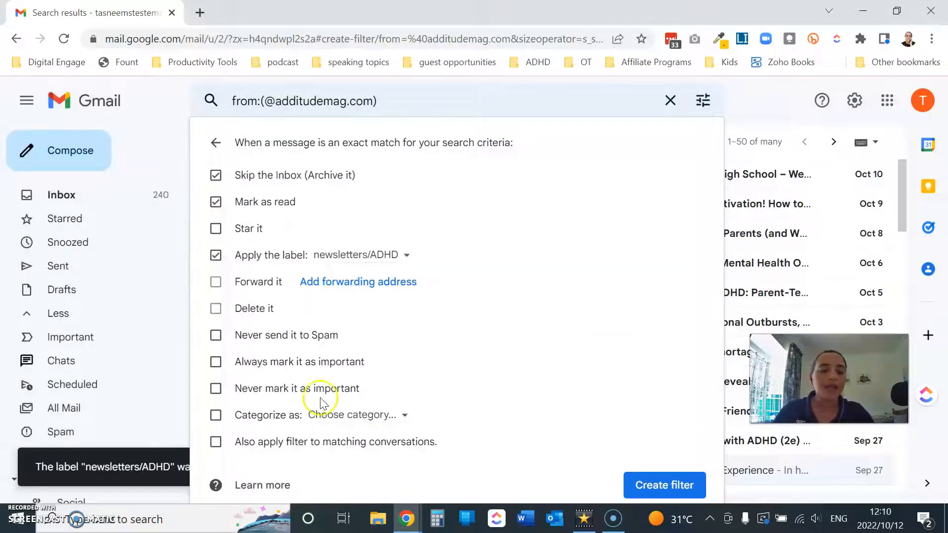
pyautogui.click(395, 416)
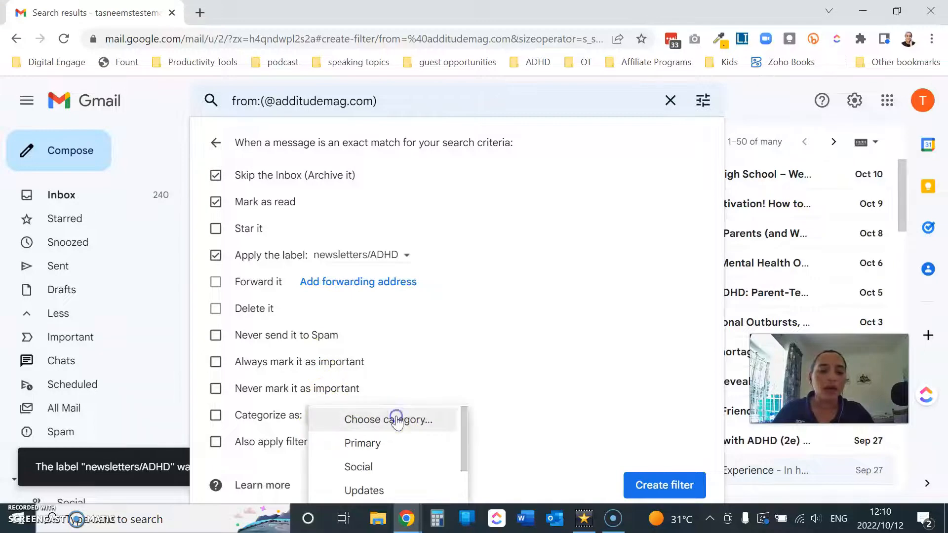
pyautogui.scroll(-1, 466, 417)
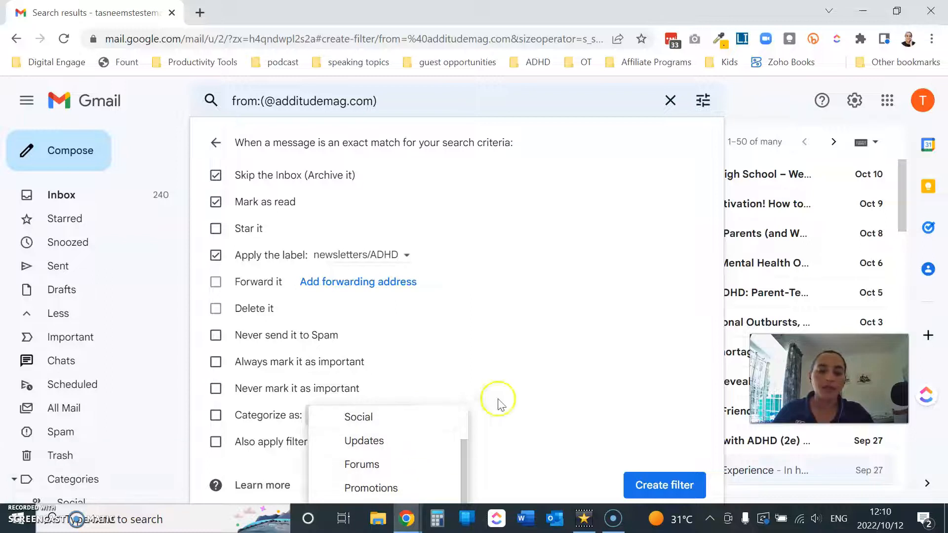
pyautogui.click(510, 387)
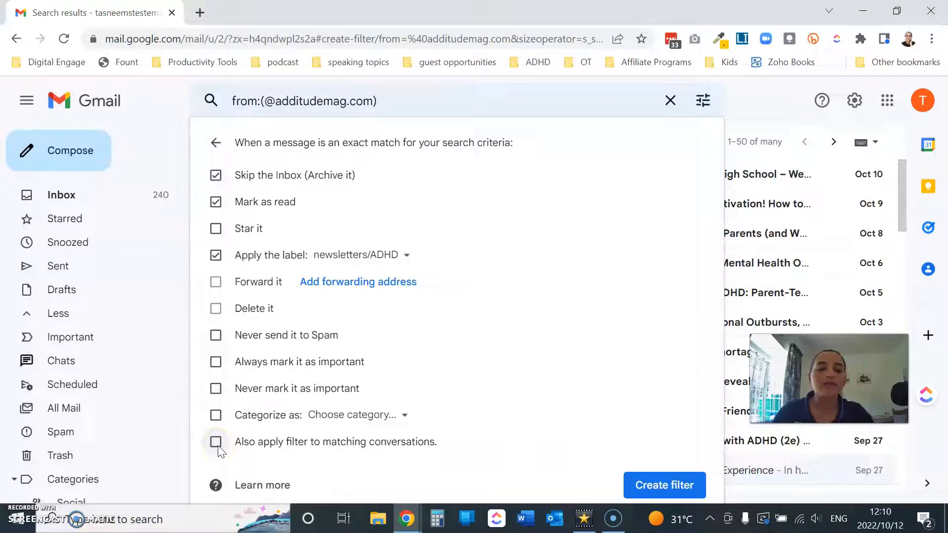
pyautogui.click(665, 486)
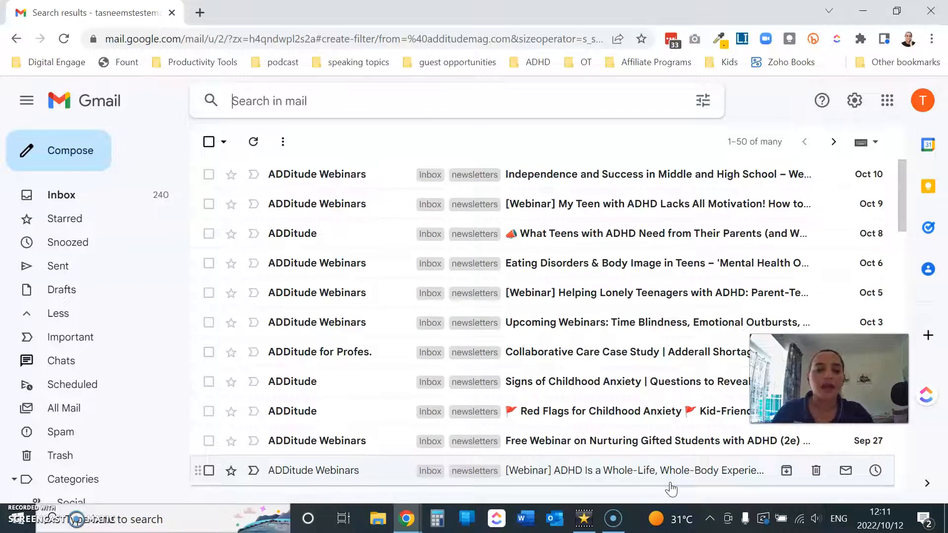
pyautogui.scroll(-3, 109, 336)
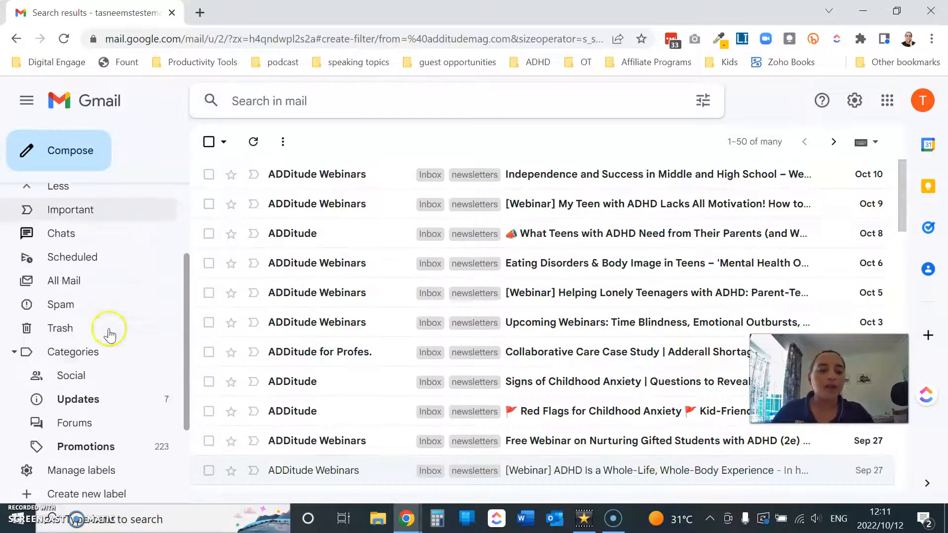
pyautogui.scroll(-5, 107, 334)
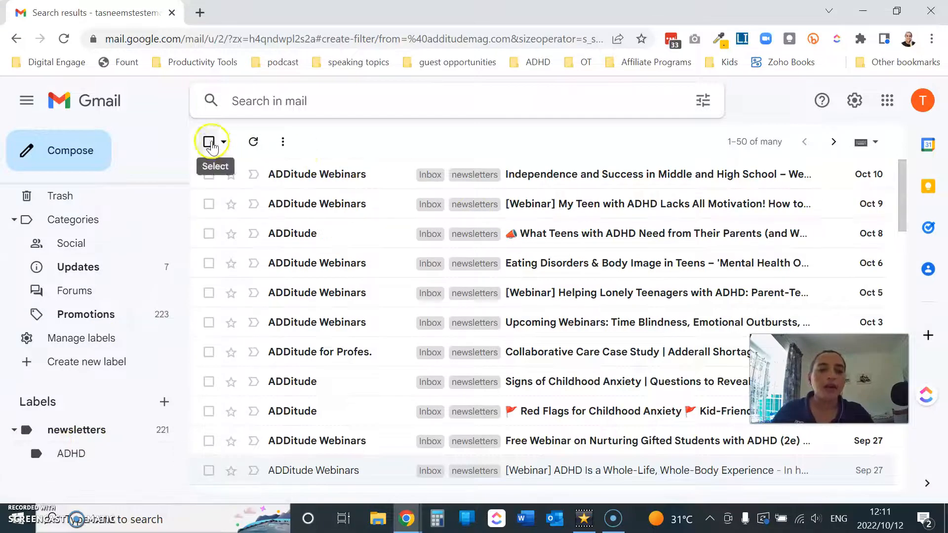
pyautogui.click(209, 142)
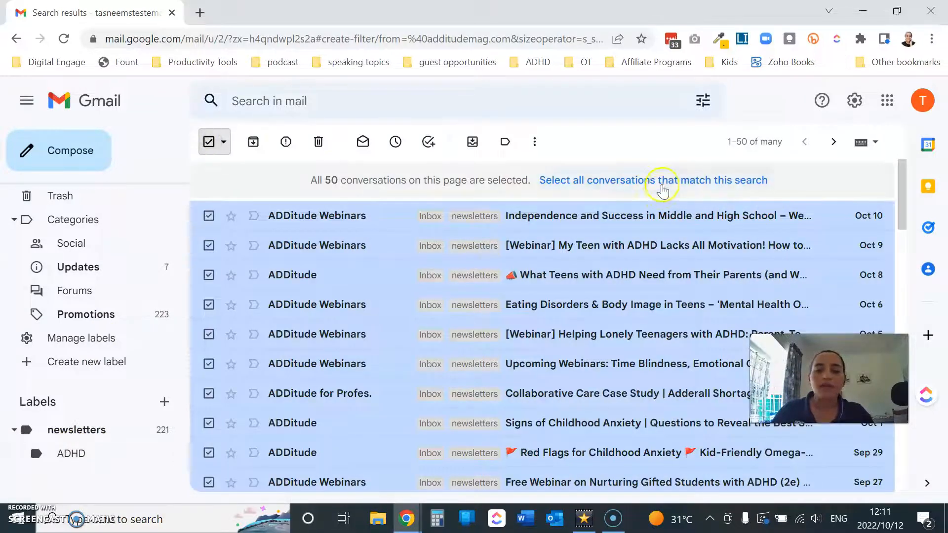
pyautogui.click(662, 181)
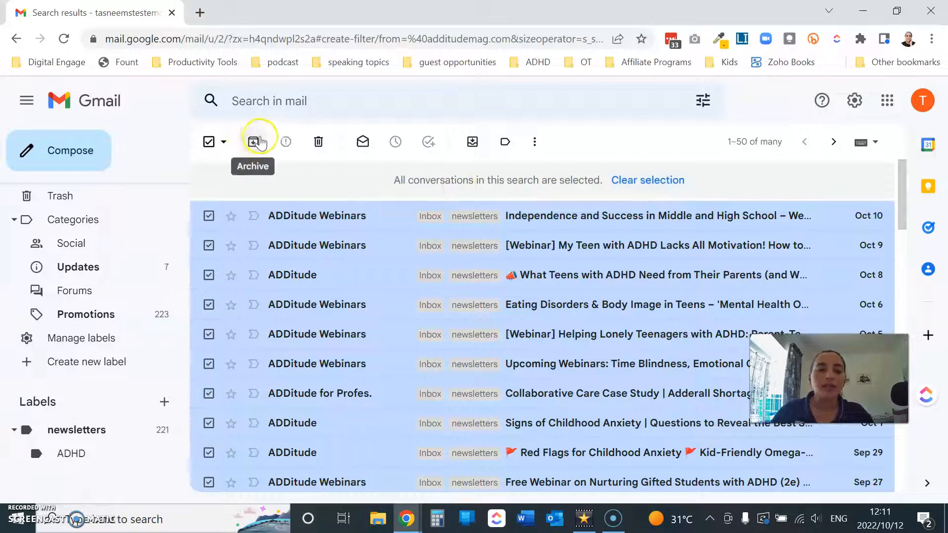
pyautogui.click(254, 144)
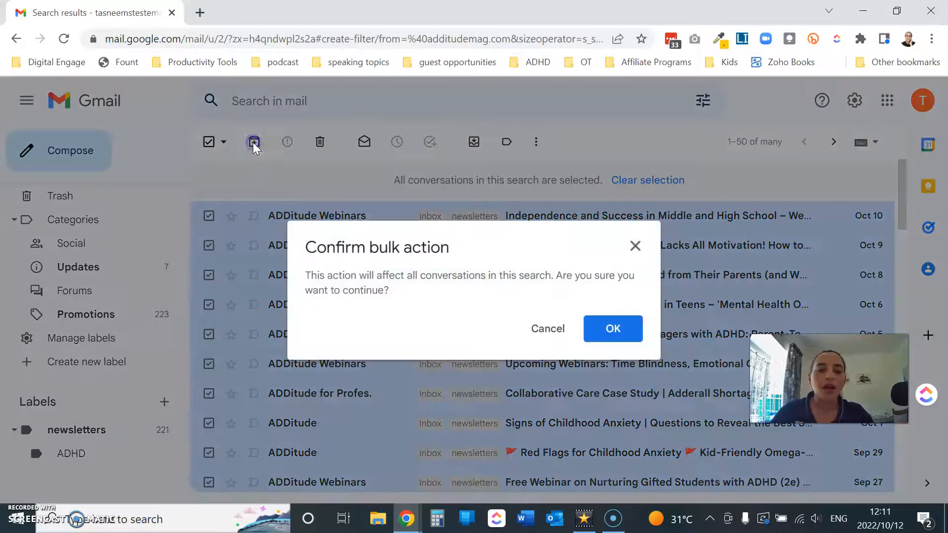
pyautogui.click(615, 329)
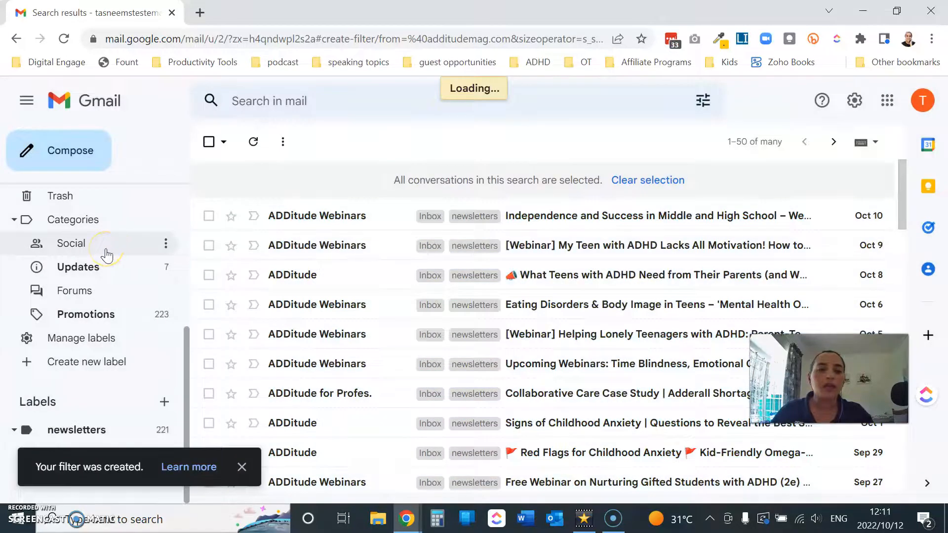
pyautogui.scroll(5, 105, 253)
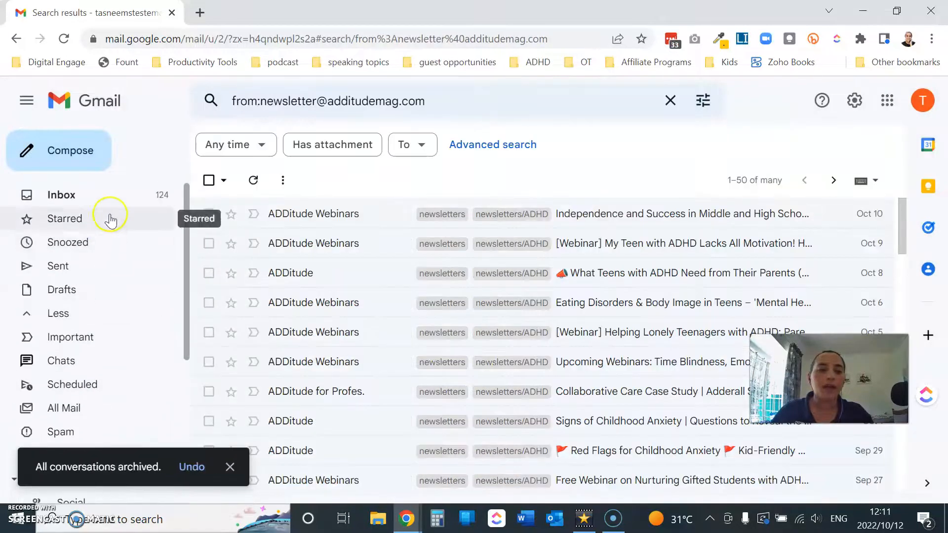
pyautogui.click(110, 207)
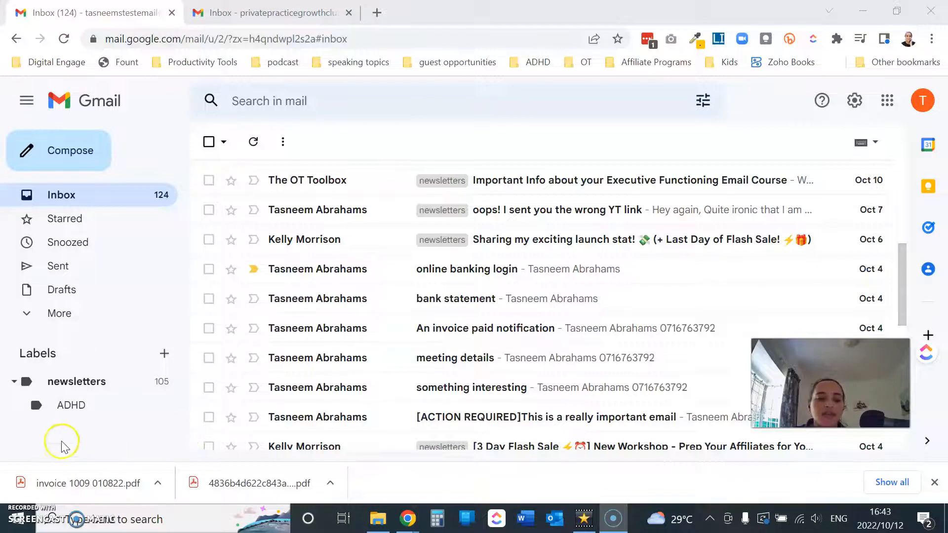
pyautogui.rightClick(358, 180)
pyautogui.click(424, 414)
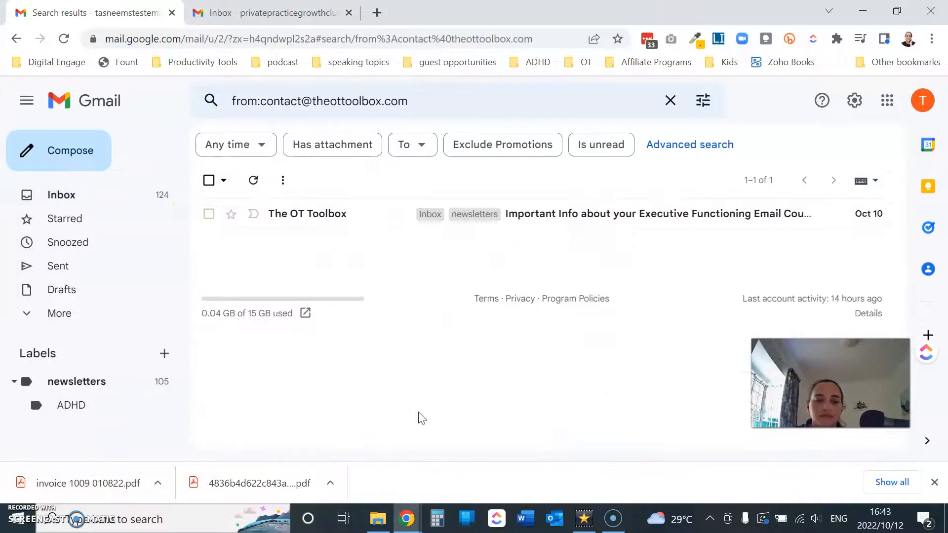
pyautogui.click(703, 101)
pyautogui.moveTo(338, 143); pyautogui.dragTo(296, 142)
pyautogui.press('BackSpace')
pyautogui.click(691, 415)
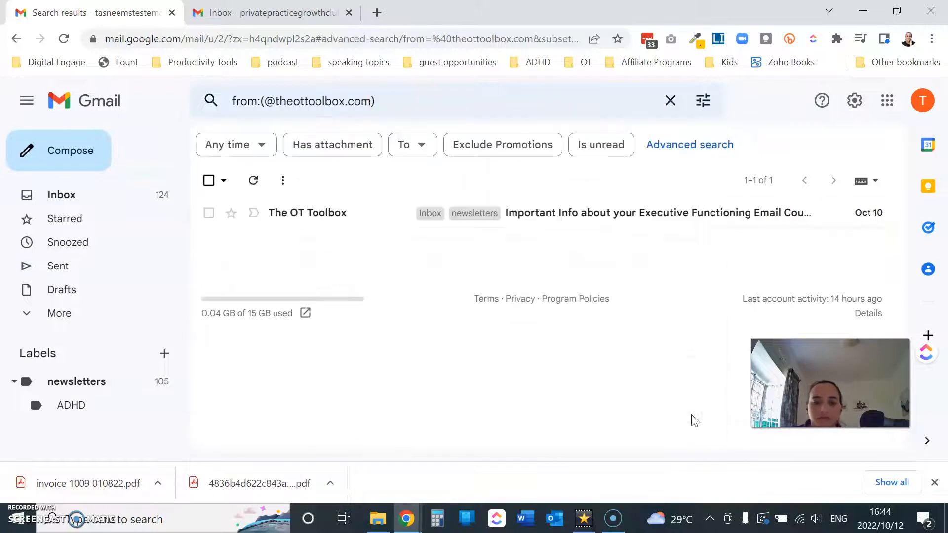
pyautogui.click(705, 101)
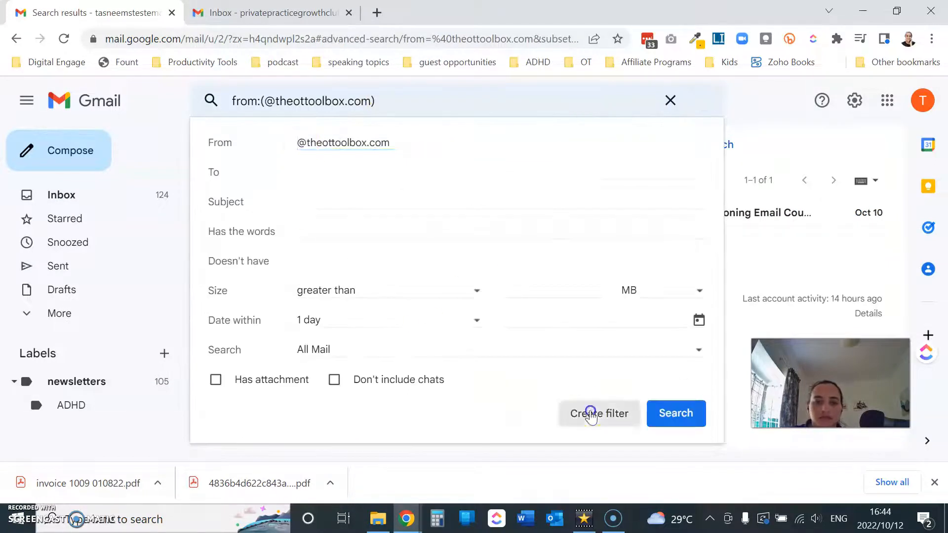
pyautogui.click(591, 414)
pyautogui.click(216, 176)
# - Create a new label OT Toolbox nested under newsletters and have the filter apply it
pyautogui.click(386, 256)
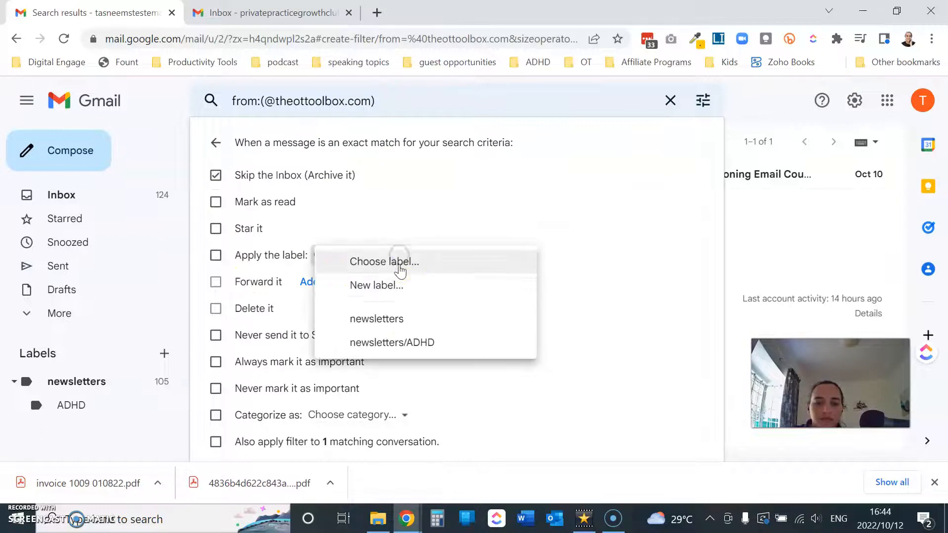
pyautogui.click(408, 286)
pyautogui.write('OT')
pyautogui.click(408, 291)
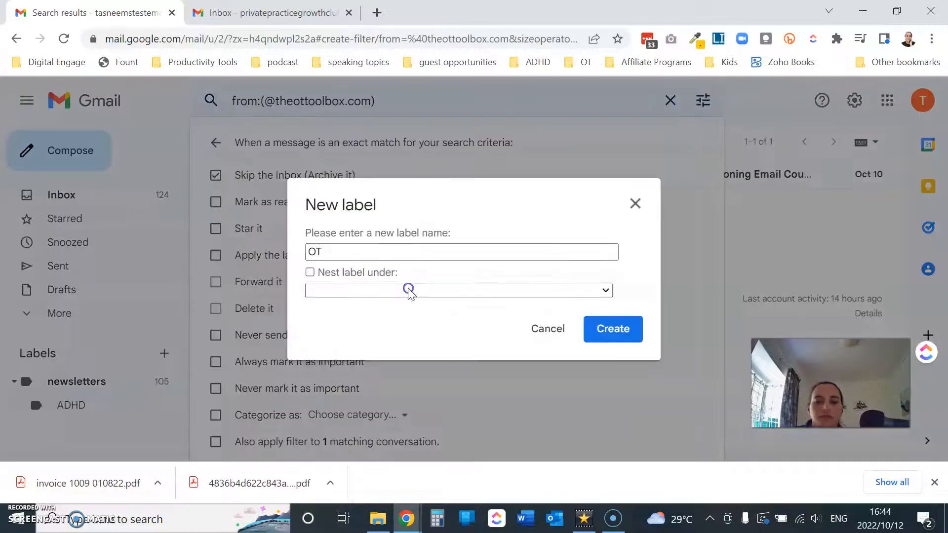
pyautogui.click(407, 321)
pyautogui.click(350, 250)
pyautogui.write('Toolbox')
pyautogui.click(613, 328)
# - Have the filter mark messages as read and include the matching conversation, and create it with the browser zoom at 90%
pyautogui.click(216, 202)
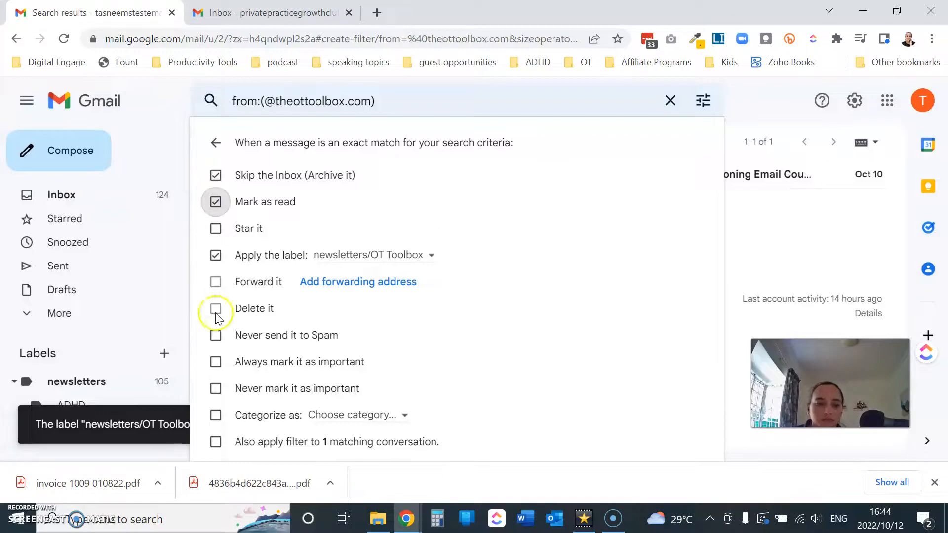
pyautogui.click(216, 442)
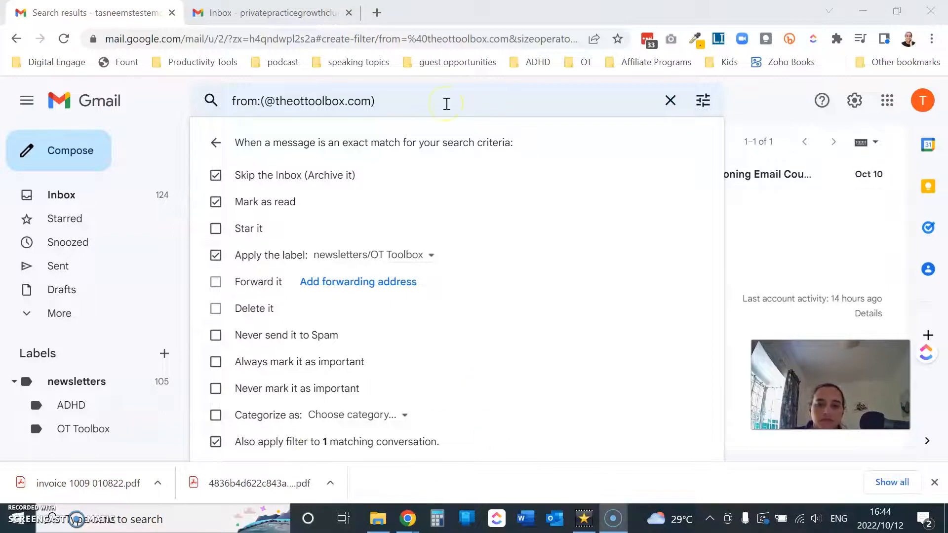
pyautogui.click(931, 39)
pyautogui.click(836, 178)
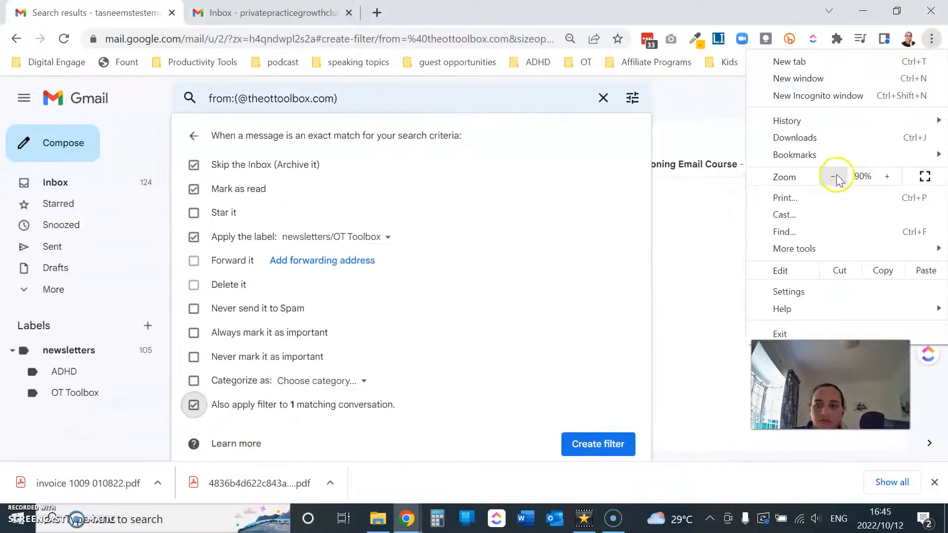
pyautogui.click(593, 444)
# - Archive the listed OT Toolbox email and return to the inbox
pyautogui.click(188, 164)
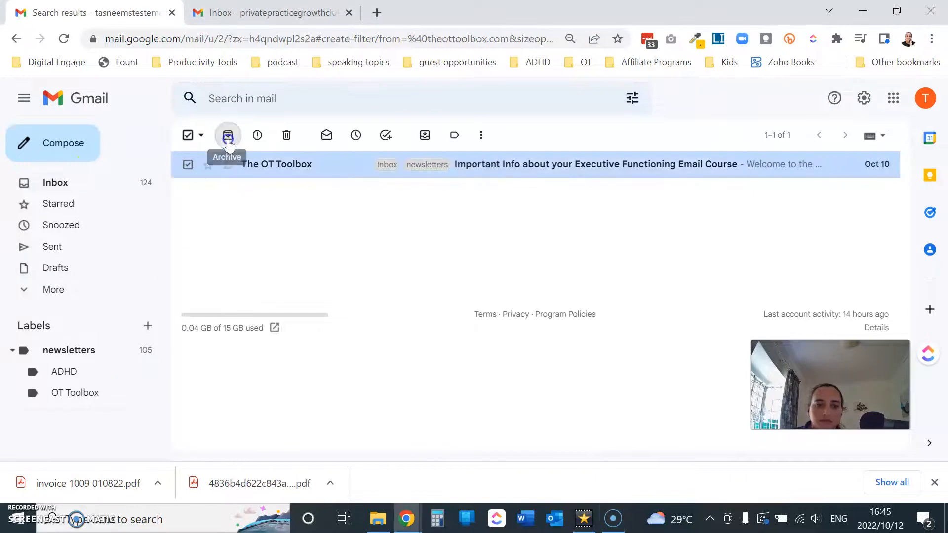
pyautogui.click(90, 182)
pyautogui.scroll(-2, 276, 195)
pyautogui.scroll(2, 275, 195)
pyautogui.rightClick(276, 195)
pyautogui.click(392, 416)
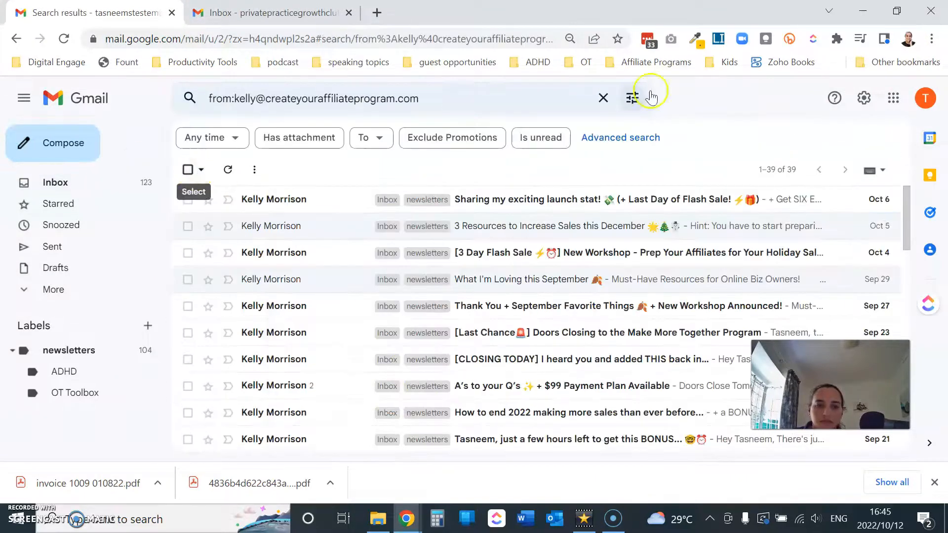
pyautogui.click(637, 98)
pyautogui.doubleClick(269, 135)
pyautogui.press('BackSpace')
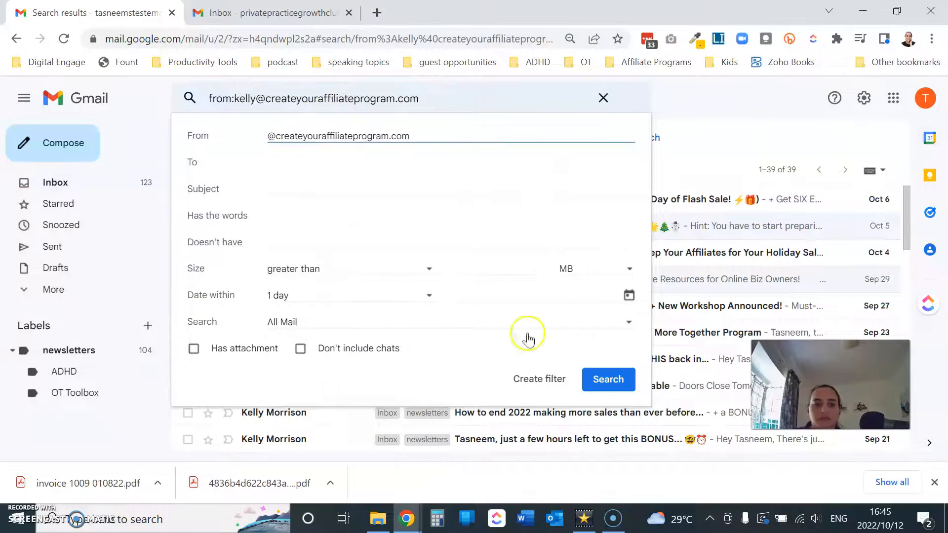
pyautogui.click(540, 379)
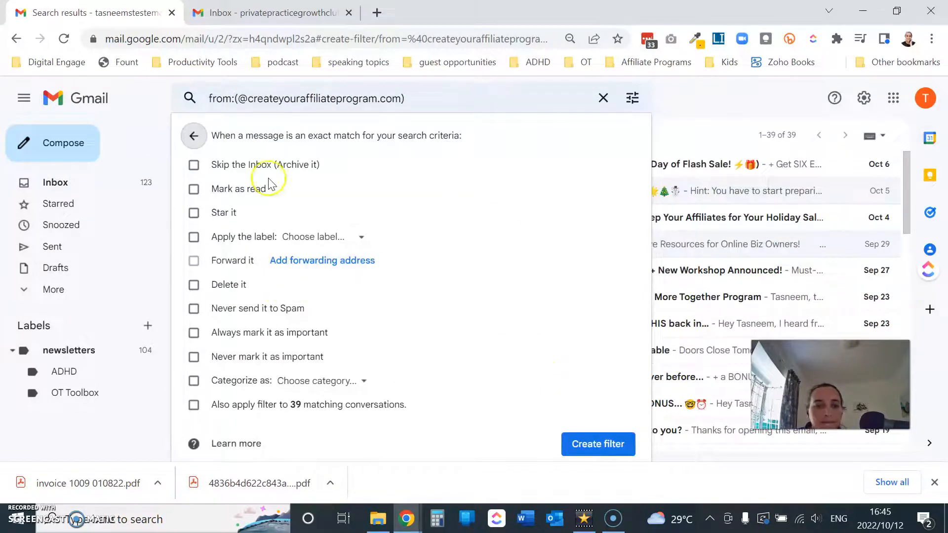
pyautogui.click(194, 165)
pyautogui.click(194, 189)
pyautogui.click(348, 237)
pyautogui.click(351, 239)
# - Categorize the filtered messages as Promotions, include the matching conversations, and create the filter before returning to the inbox
pyautogui.click(285, 380)
pyautogui.scroll(-2, 365, 429)
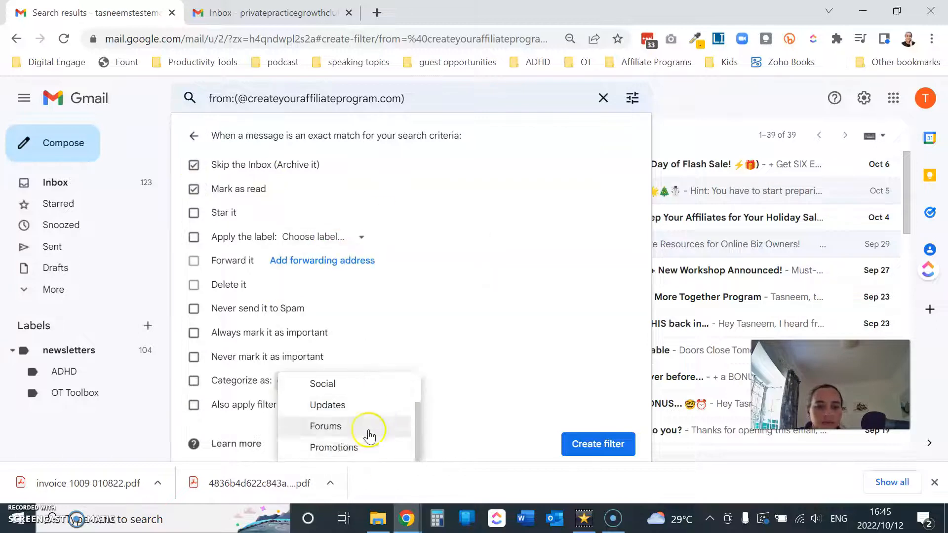
pyautogui.click(363, 445)
pyautogui.click(193, 405)
pyautogui.click(598, 445)
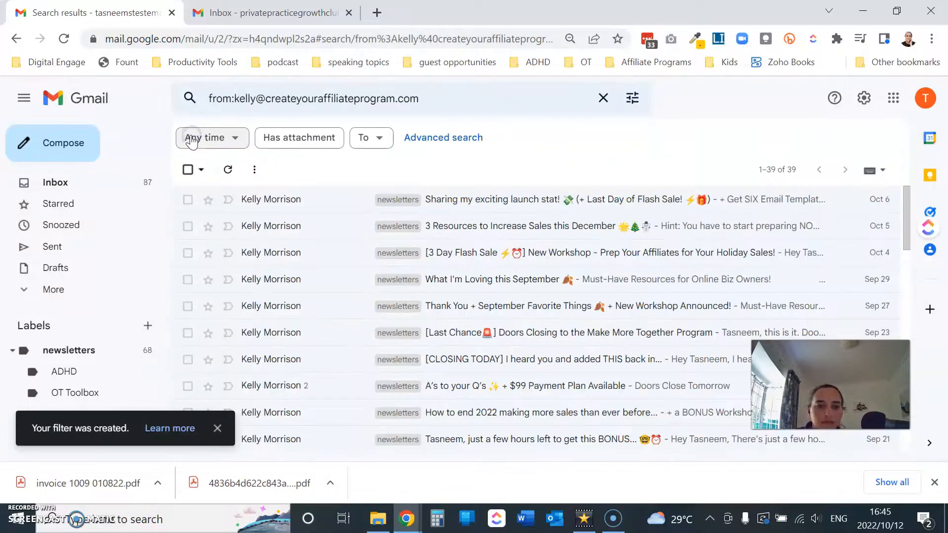
pyautogui.click(107, 183)
# - Find all emails from BigName.Pro, delete them, and return to the inbox
pyautogui.scroll(-5, 313, 206)
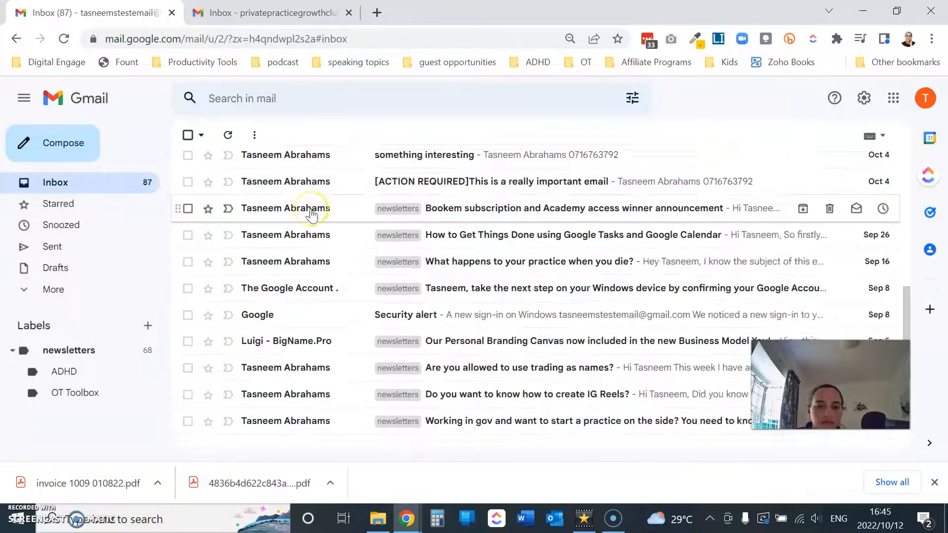
pyautogui.rightClick(259, 266)
pyautogui.click(395, 416)
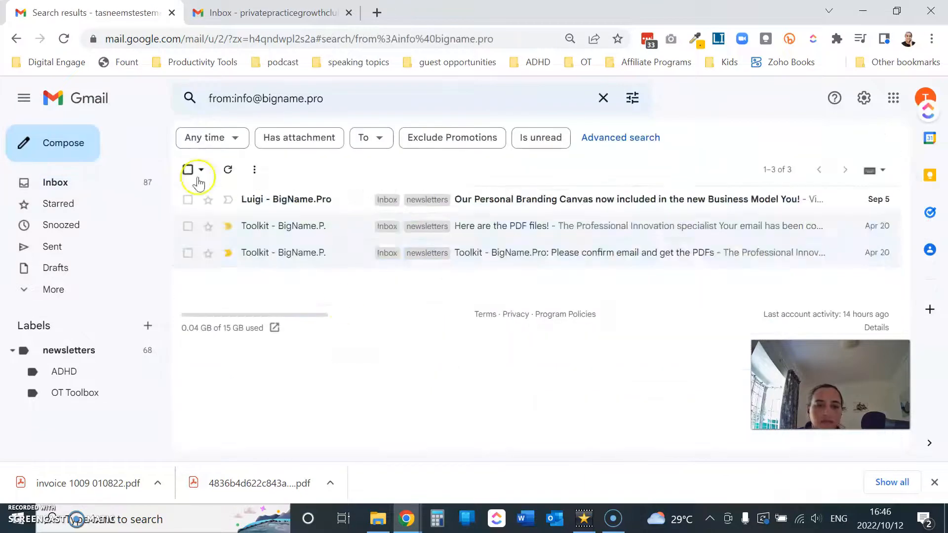
pyautogui.click(188, 169)
pyautogui.click(291, 170)
pyautogui.click(97, 183)
# - Find all emails from HARO, select them, and open the advanced search criteria
pyautogui.scroll(10, 306, 254)
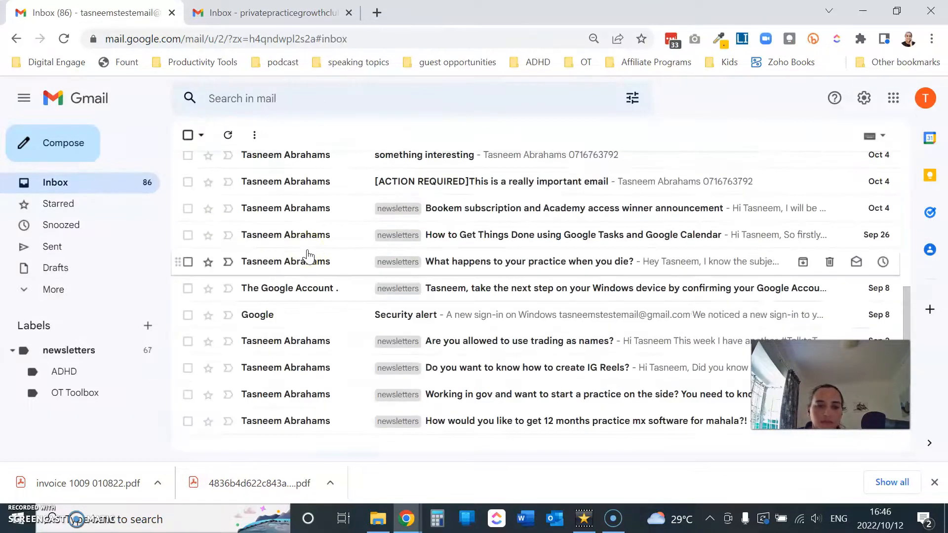
pyautogui.rightClick(296, 196)
pyautogui.click(370, 421)
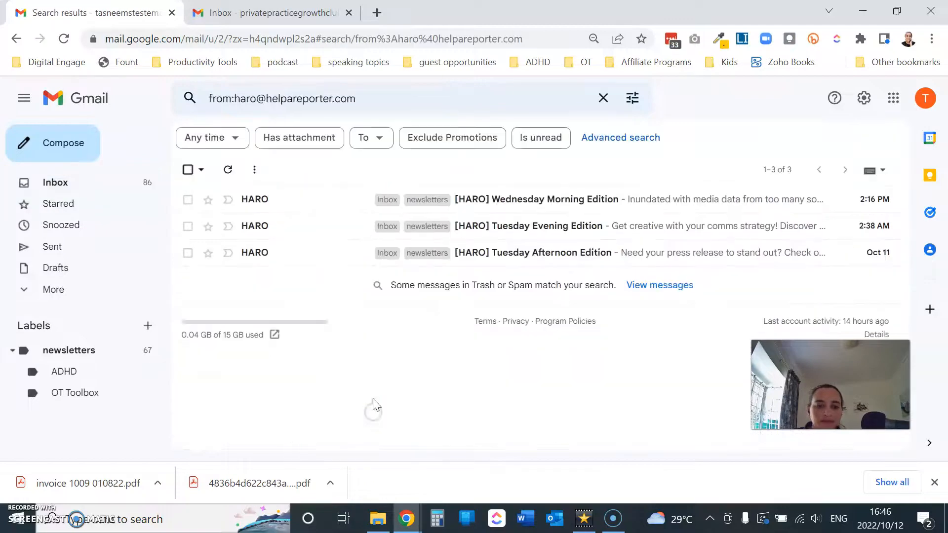
pyautogui.click(187, 170)
pyautogui.click(633, 97)
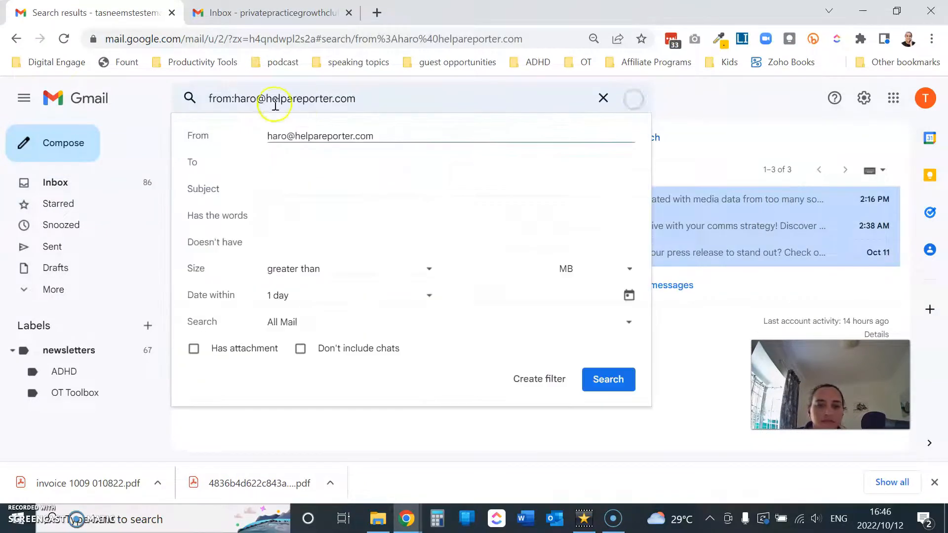
pyautogui.click(257, 98)
pyautogui.press('BackSpace')
pyautogui.press('BackSpace')
pyautogui.press('BackSpace')
pyautogui.press('BackSpace')
pyautogui.press('BackSpace')
pyautogui.press('BackSpace')
pyautogui.press('BackSpace')
pyautogui.press('BackSpace')
pyautogui.press('BackSpace')
pyautogui.click(633, 98)
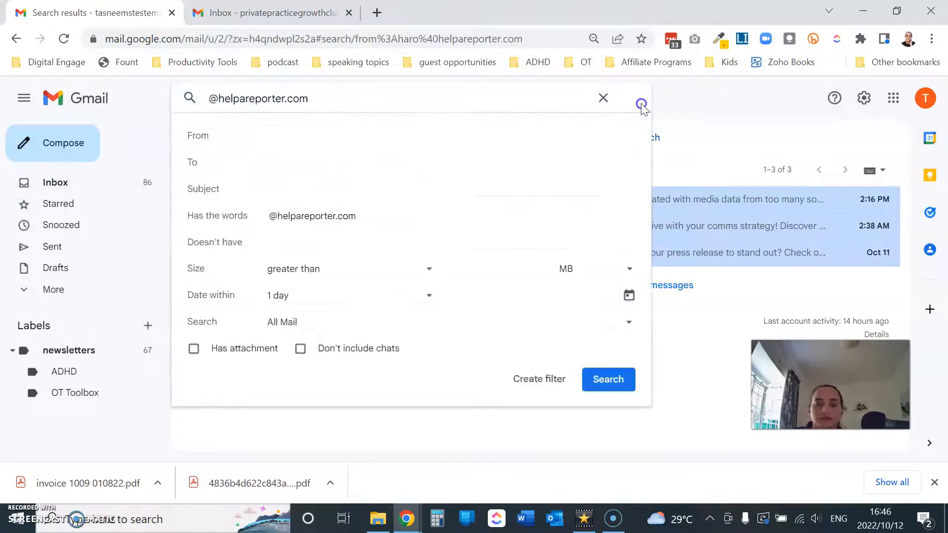
pyautogui.click(538, 384)
pyautogui.moveTo(329, 98); pyautogui.dragTo(202, 102)
pyautogui.hotkey('ctrl', 'c')
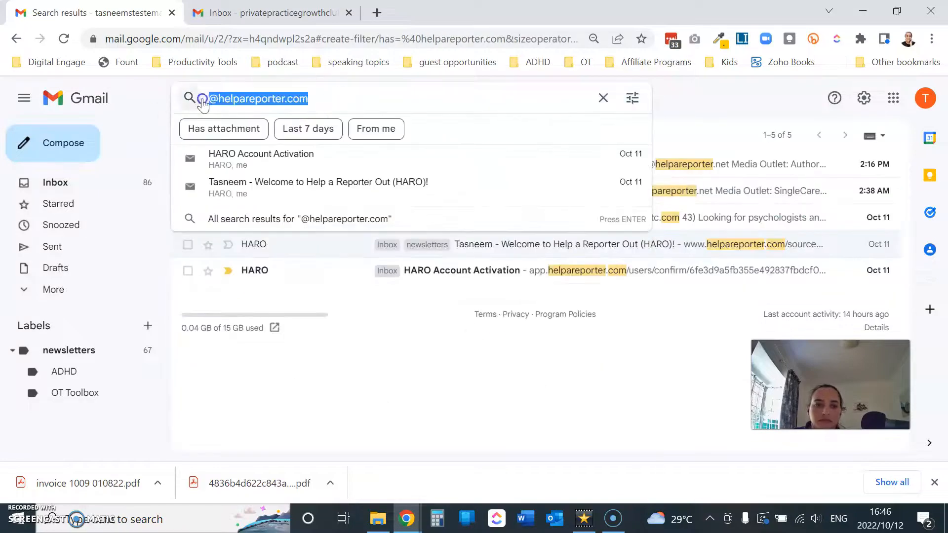
pyautogui.click(633, 98)
pyautogui.click(188, 137)
pyautogui.click(295, 131)
pyautogui.hotkey('ctrl', 'v')
pyautogui.doubleClick(381, 213)
pyautogui.press('BackSpace')
pyautogui.press('BackSpace')
pyautogui.press('BackSpace')
pyautogui.press('BackSpace')
pyautogui.press('BackSpace')
pyautogui.press('BackSpace')
pyautogui.press('BackSpace')
pyautogui.press('BackSpace')
pyautogui.press('BackSpace')
pyautogui.press('BackSpace')
pyautogui.press('BackSpace')
pyautogui.press('BackSpace')
pyautogui.press('BackSpace')
pyautogui.press('BackSpace')
pyautogui.press('BackSpace')
pyautogui.press('BackSpace')
pyautogui.click(556, 379)
pyautogui.click(193, 165)
pyautogui.click(193, 189)
# - Create a new top-level label Media Opportunities and have the filter apply it
pyautogui.click(193, 237)
pyautogui.click(359, 238)
pyautogui.click(369, 273)
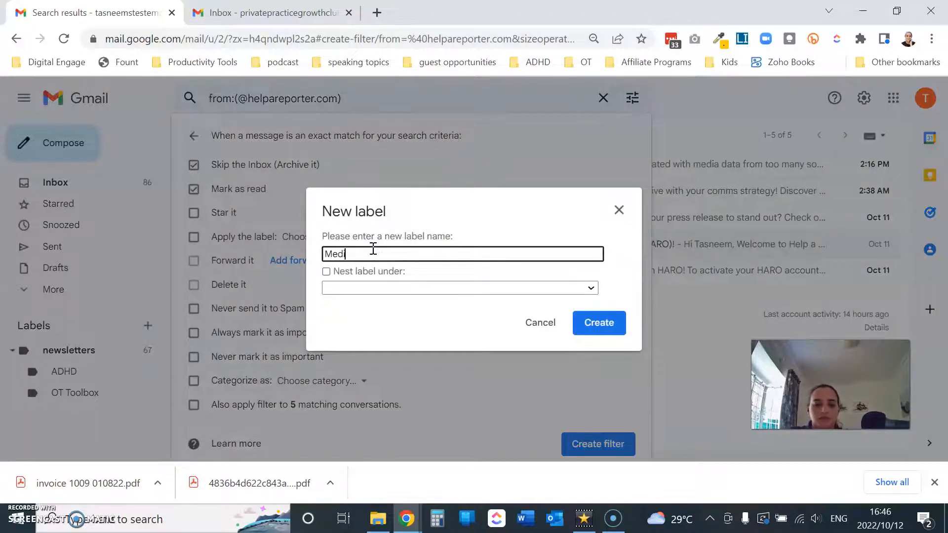
pyautogui.write('Media Opportunities')
pyautogui.click(600, 322)
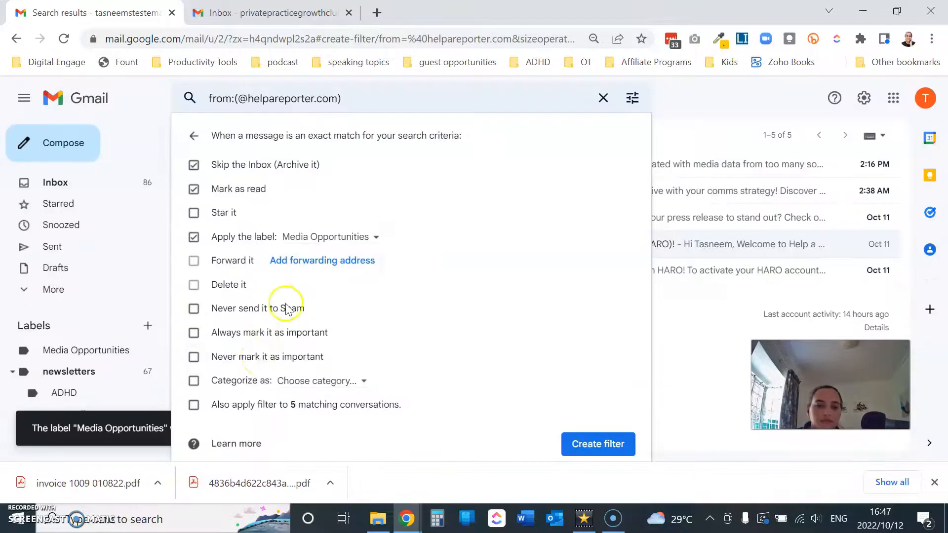
pyautogui.click(193, 405)
pyautogui.click(607, 450)
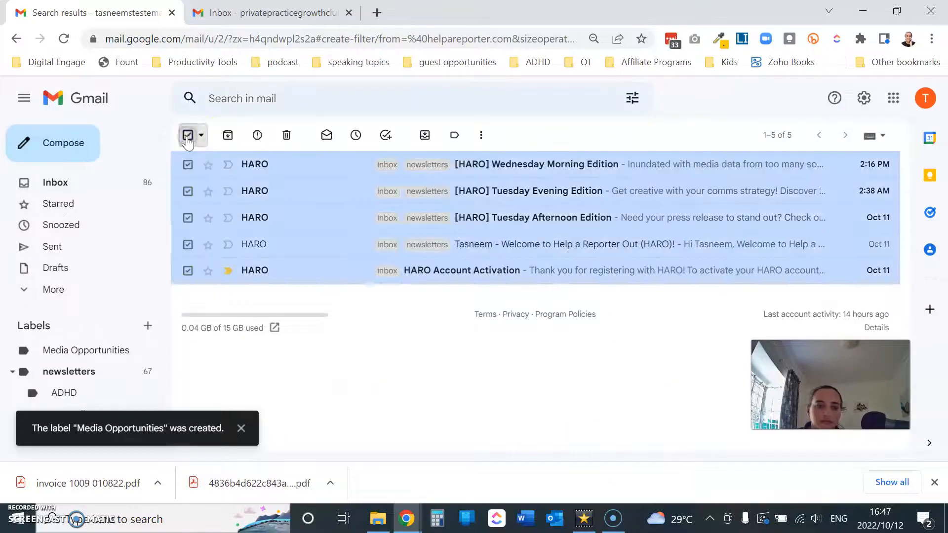
pyautogui.rightClick(271, 220)
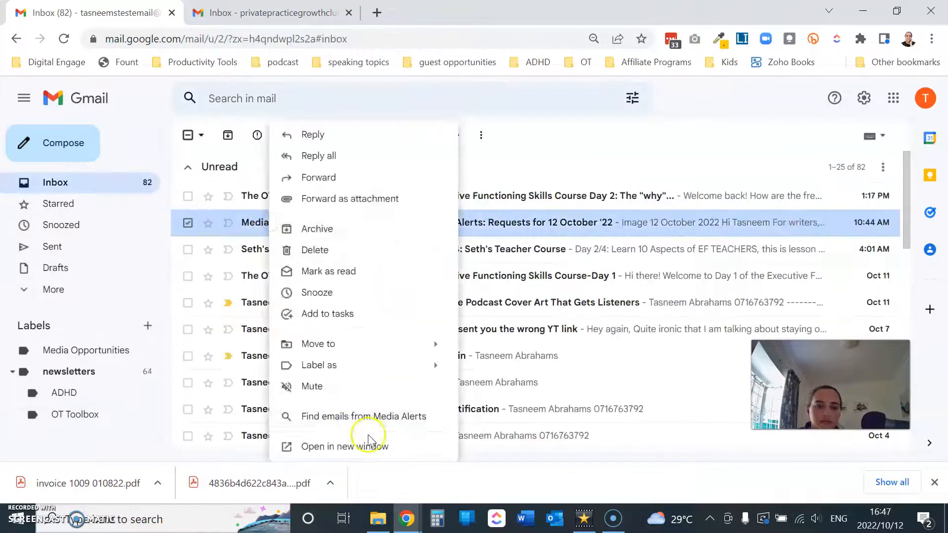
pyautogui.click(317, 417)
pyautogui.click(188, 170)
pyautogui.click(632, 98)
pyautogui.click(284, 138)
pyautogui.press('BackSpace')
pyautogui.press('BackSpace')
pyautogui.press('BackSpace')
pyautogui.press('BackSpace')
pyautogui.click(553, 379)
pyautogui.click(194, 165)
pyautogui.click(193, 189)
pyautogui.click(321, 237)
pyautogui.click(366, 293)
pyautogui.click(194, 405)
pyautogui.click(598, 444)
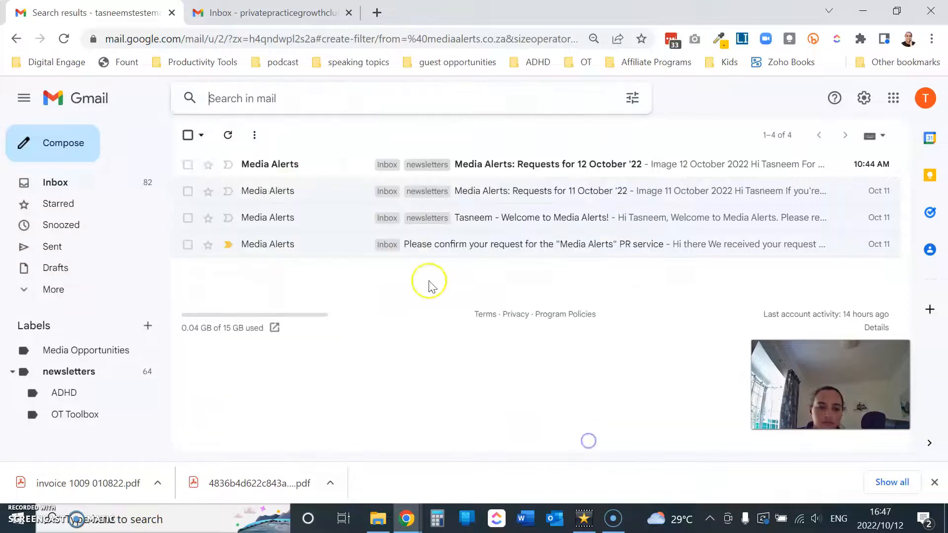
pyautogui.click(188, 134)
pyautogui.click(228, 134)
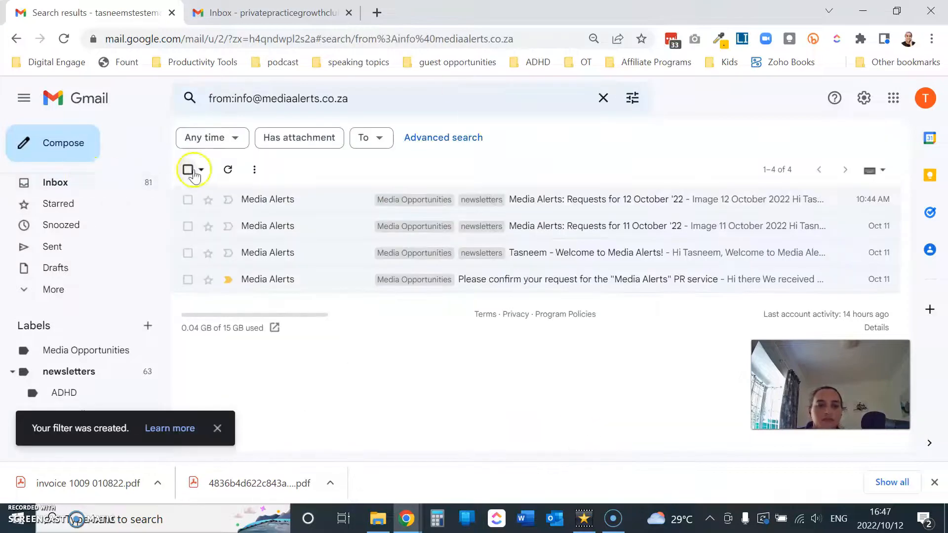
# - Find the emails from the dasilvalife.com sender in the inbox and delete all of them
pyautogui.click(95, 181)
pyautogui.scroll(-10, 295, 211)
pyautogui.scroll(-3, 295, 211)
pyautogui.rightClick(302, 262)
pyautogui.click(360, 421)
pyautogui.click(188, 170)
pyautogui.click(283, 170)
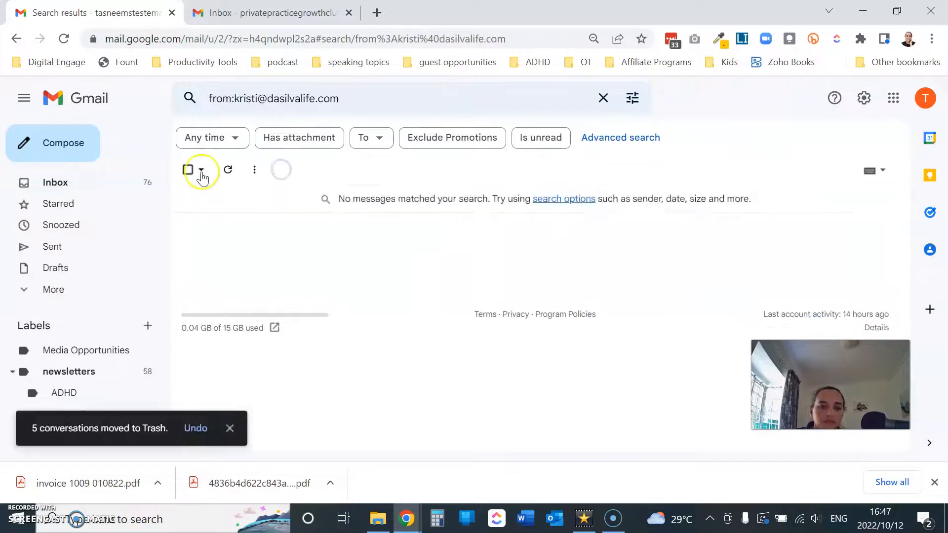
# - Find the emails from The OT Toolbox, archive all of them and mark them as read
pyautogui.click(74, 182)
pyautogui.scroll(2, 302, 299)
pyautogui.scroll(10, 300, 303)
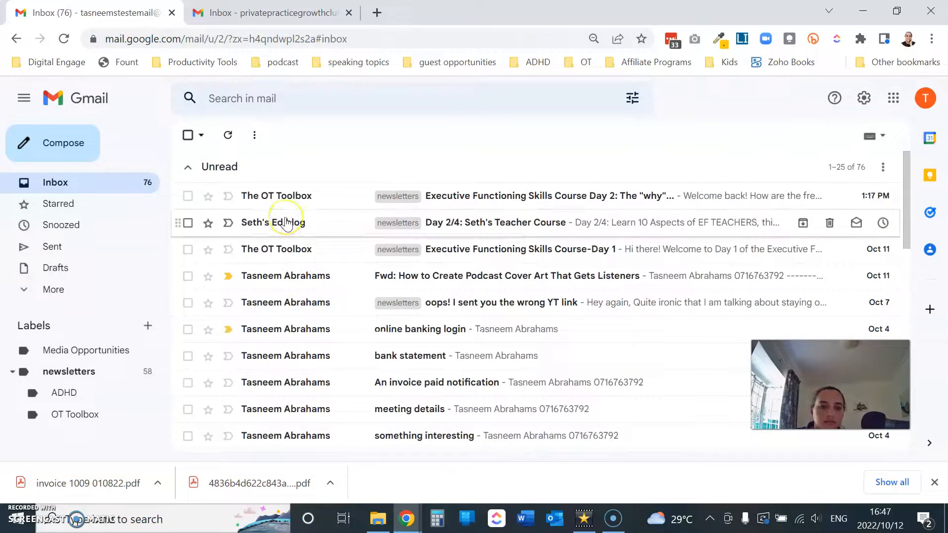
pyautogui.click(188, 196)
pyautogui.rightClick(292, 196)
pyautogui.click(390, 417)
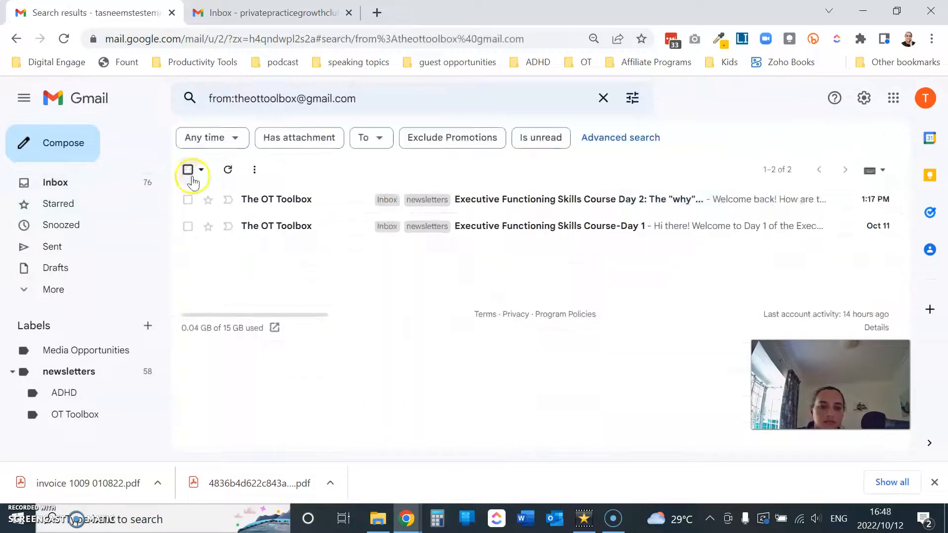
pyautogui.click(188, 170)
pyautogui.click(228, 170)
pyautogui.click(327, 169)
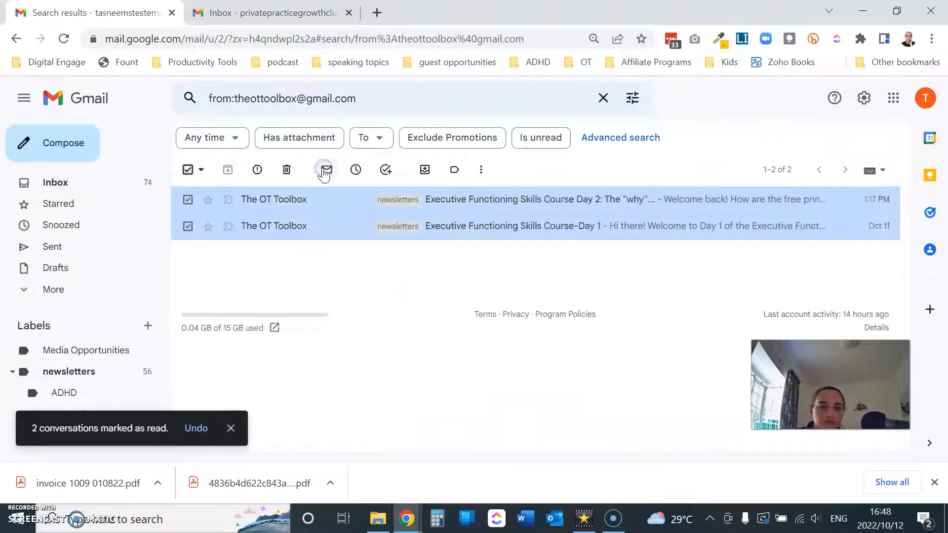
pyautogui.click(74, 183)
pyautogui.click(188, 196)
pyautogui.rightClick(271, 196)
pyautogui.click(355, 417)
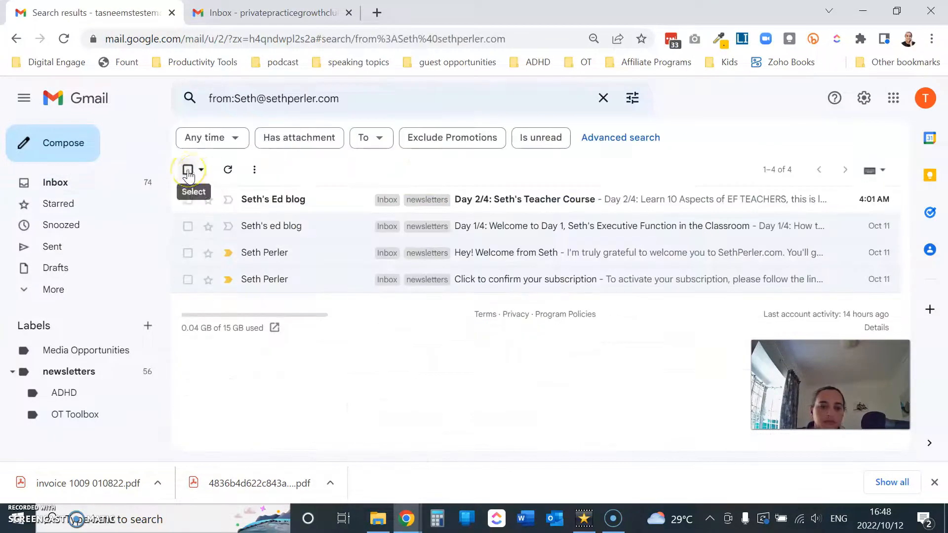
pyautogui.click(633, 98)
pyautogui.click(288, 134)
pyautogui.press('BackSpace')
pyautogui.press('BackSpace')
pyautogui.press('BackSpace')
pyautogui.press('BackSpace')
pyautogui.click(609, 380)
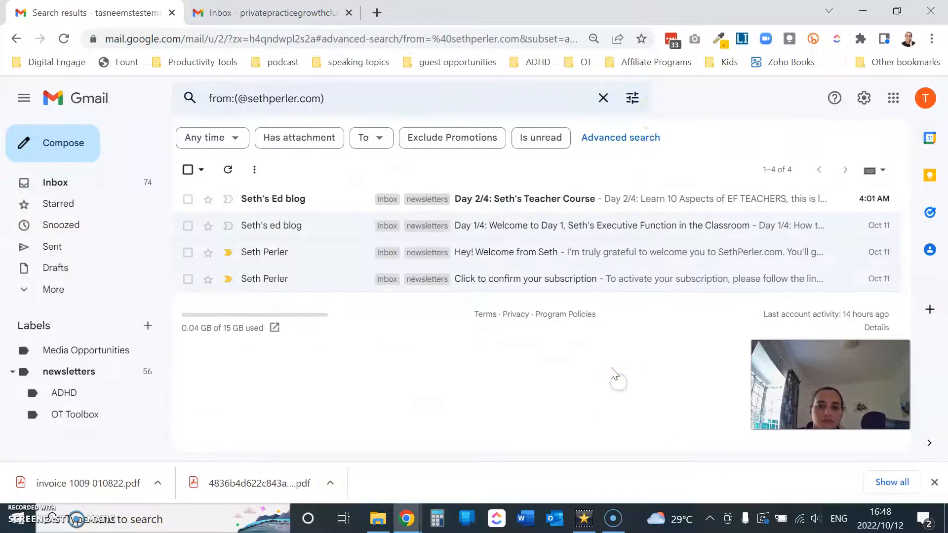
pyautogui.press('*')
pyautogui.press('a')
pyautogui.click(325, 169)
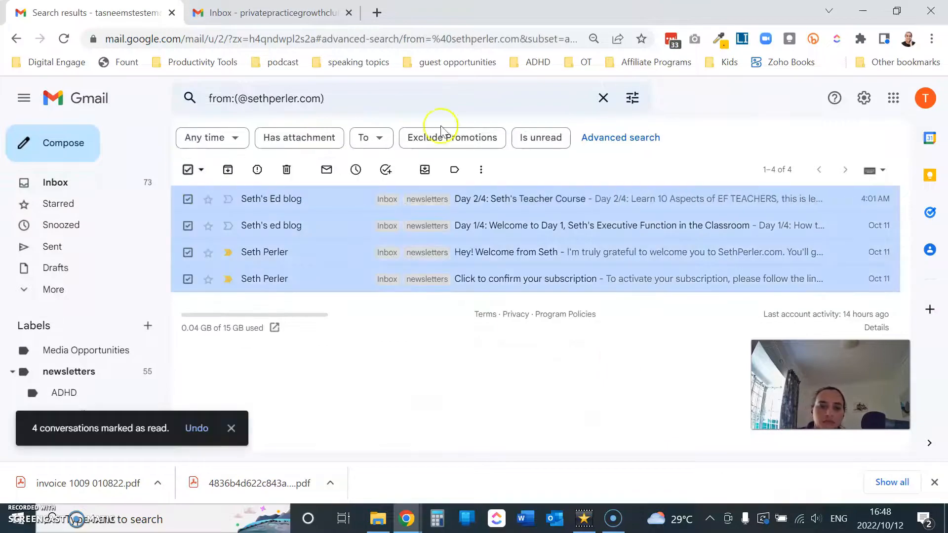
pyautogui.click(639, 101)
pyautogui.click(543, 380)
pyautogui.click(193, 164)
pyautogui.click(194, 189)
pyautogui.click(217, 237)
pyautogui.click(313, 237)
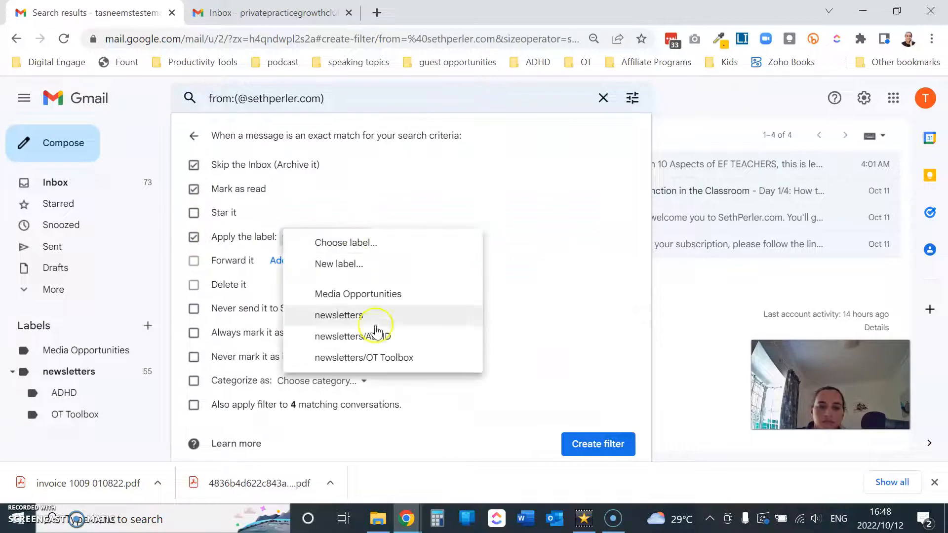
pyautogui.click(380, 334)
pyautogui.click(194, 405)
pyautogui.click(599, 444)
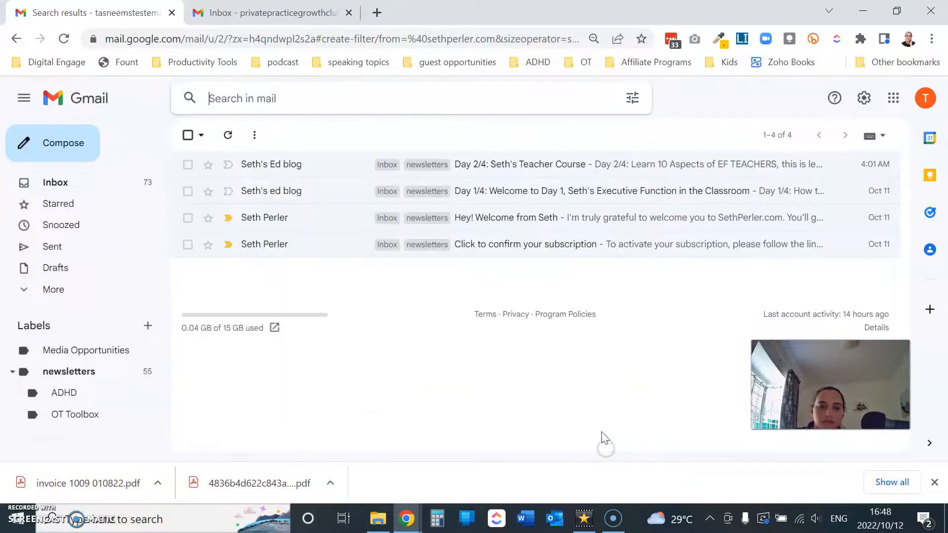
# - Set the inbox's Unread section to show up to 50 items
pyautogui.click(114, 182)
pyautogui.scroll(-10, 419, 258)
pyautogui.scroll(8, 420, 262)
pyautogui.scroll(2, 673, 197)
pyautogui.scroll(-11, 695, 248)
pyautogui.scroll(13, 695, 247)
pyautogui.click(884, 170)
pyautogui.click(790, 303)
pyautogui.scroll(-15, 310, 233)
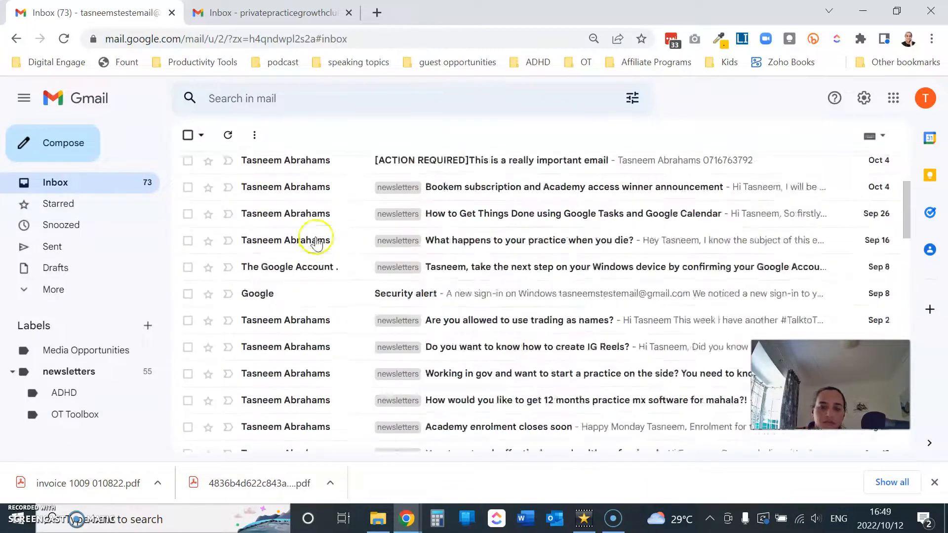
pyautogui.rightClick(306, 227)
pyautogui.click(375, 415)
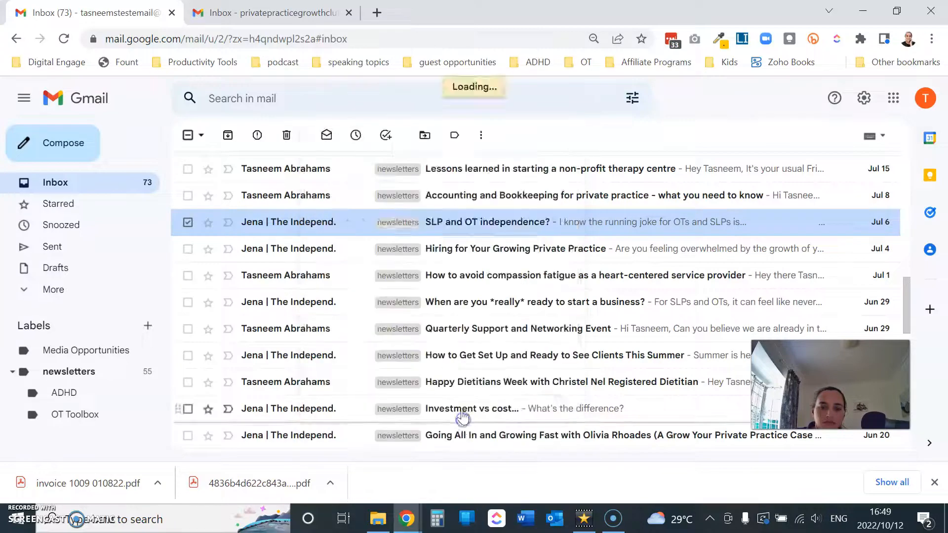
pyautogui.click(188, 170)
pyautogui.click(629, 96)
pyautogui.click(301, 138)
pyautogui.press('BackSpace')
pyautogui.press('BackSpace')
pyautogui.press('BackSpace')
pyautogui.press('BackSpace')
pyautogui.press('BackSpace')
pyautogui.press('BackSpace')
pyautogui.press('BackSpace')
pyautogui.click(608, 379)
pyautogui.click(633, 97)
pyautogui.click(539, 379)
pyautogui.click(194, 165)
pyautogui.click(193, 189)
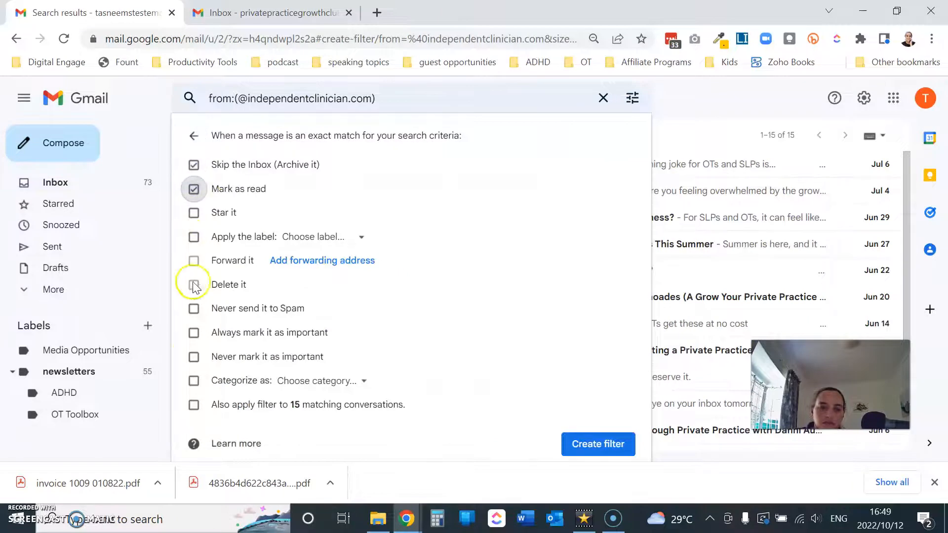
pyautogui.click(316, 381)
pyautogui.click(336, 445)
pyautogui.click(193, 405)
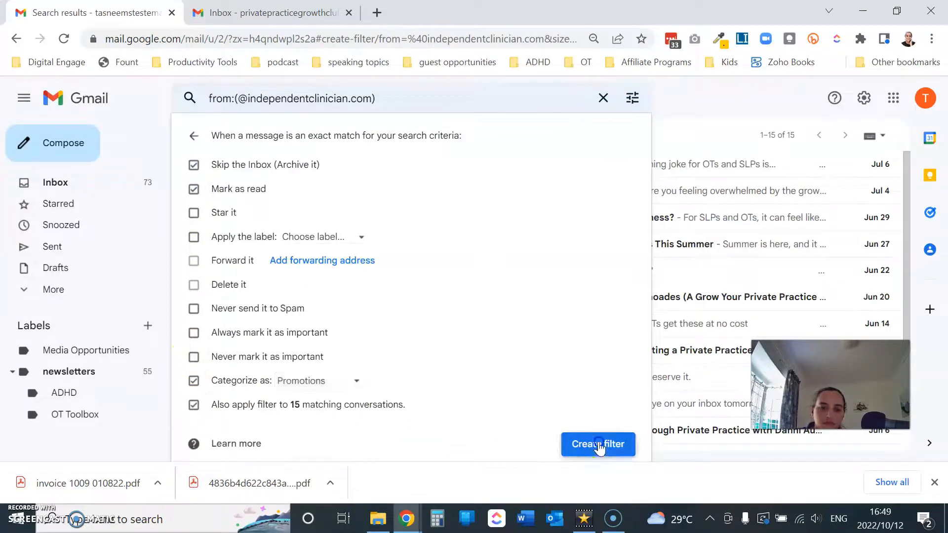
pyautogui.click(598, 444)
pyautogui.click(188, 170)
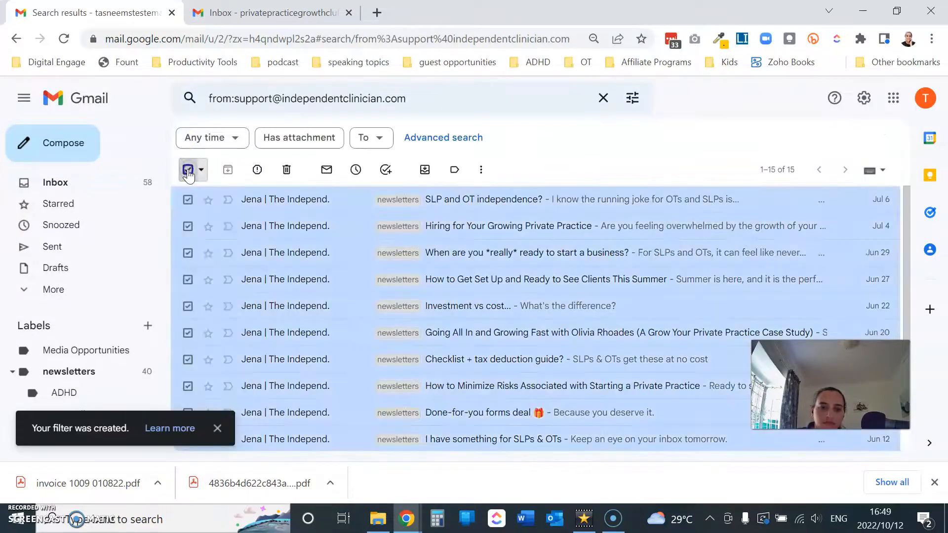
pyautogui.click(187, 169)
# - Find the emails from the sender of the May 14 "5 things in place?" message and copy the sender's address into the From criterion
pyautogui.click(121, 182)
pyautogui.rightClick(288, 240)
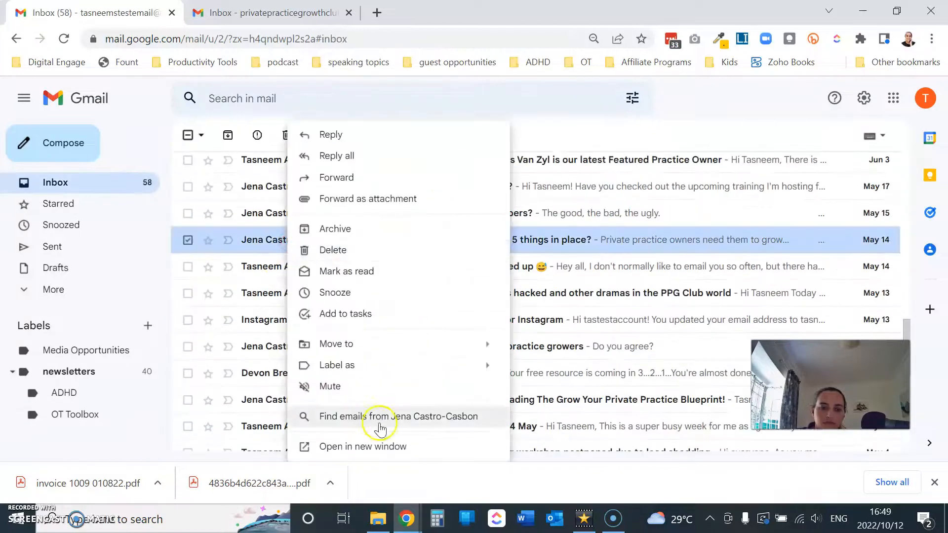
pyautogui.click(380, 420)
pyautogui.click(235, 99)
pyautogui.press('BackSpace')
pyautogui.press('BackSpace')
pyautogui.press('BackSpace')
pyautogui.press('BackSpace')
pyautogui.press('BackSpace')
pyautogui.click(633, 98)
pyautogui.moveTo(378, 218); pyautogui.dragTo(254, 205)
pyautogui.hotkey('ctrl', 'c')
pyautogui.click(271, 132)
pyautogui.hotkey('ctrl', 'v')
# - Create a filter for this sender that skips the inbox, marks as read and categorizes as Promotions, including the matching conversations
pyautogui.click(548, 383)
pyautogui.click(194, 165)
pyautogui.click(194, 189)
pyautogui.click(363, 381)
pyautogui.click(338, 447)
pyautogui.click(194, 405)
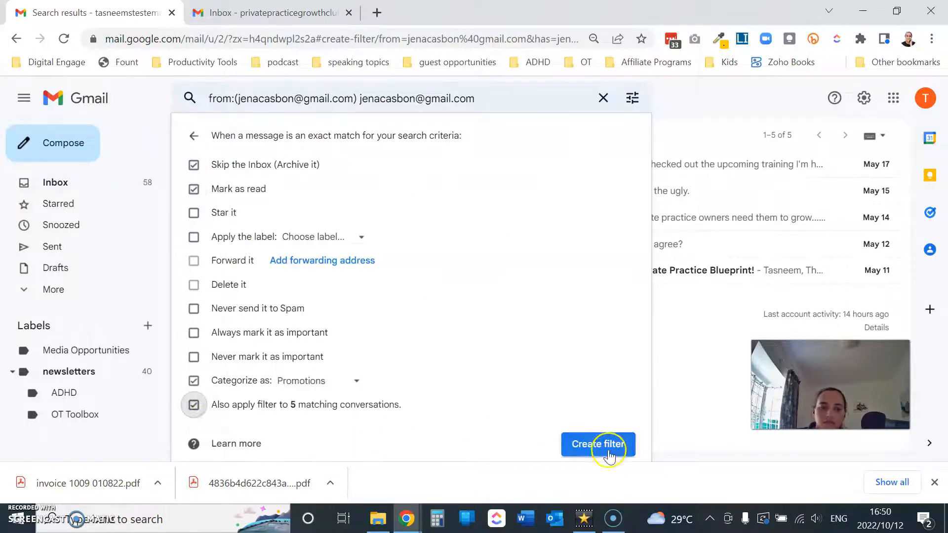
pyautogui.click(599, 444)
pyautogui.click(188, 134)
pyautogui.click(228, 134)
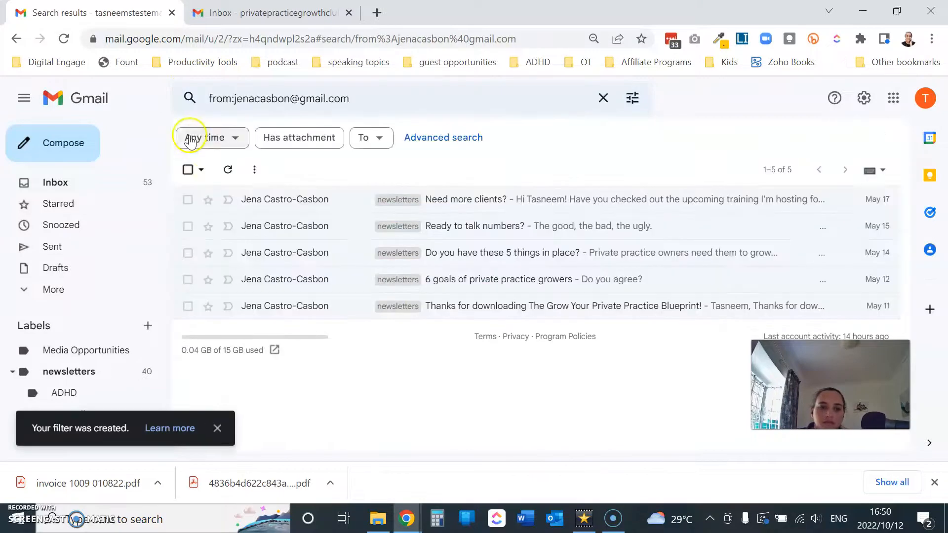
pyautogui.click(127, 187)
pyautogui.scroll(7, 316, 252)
pyautogui.scroll(10, 322, 252)
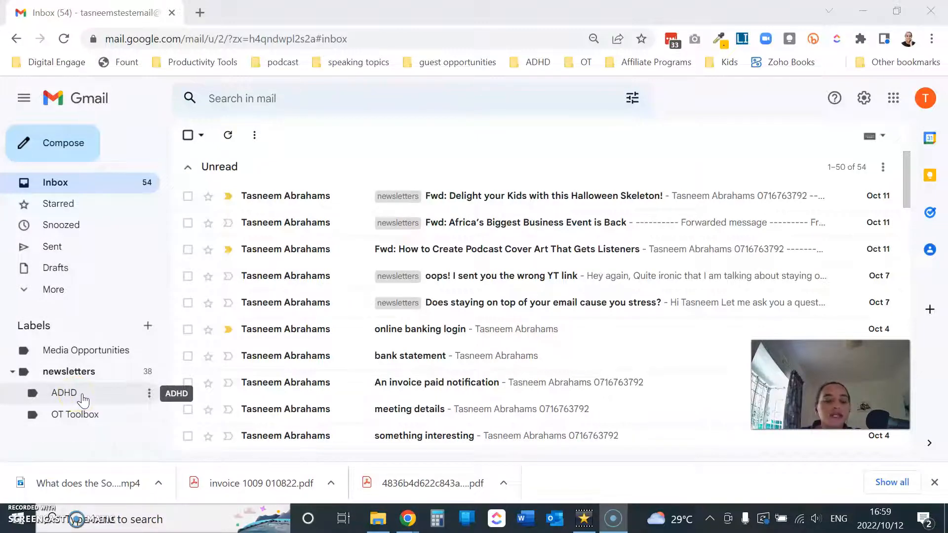
pyautogui.click(109, 187)
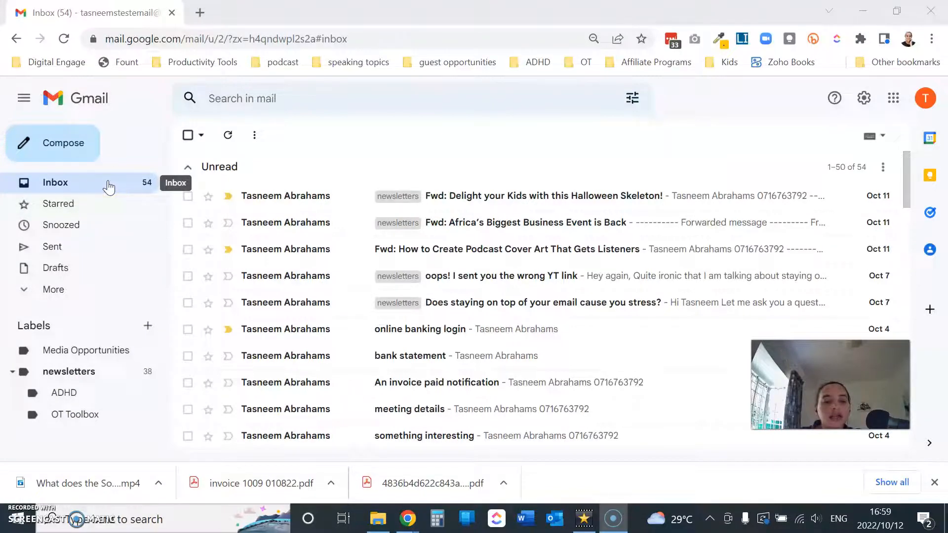
pyautogui.click(94, 394)
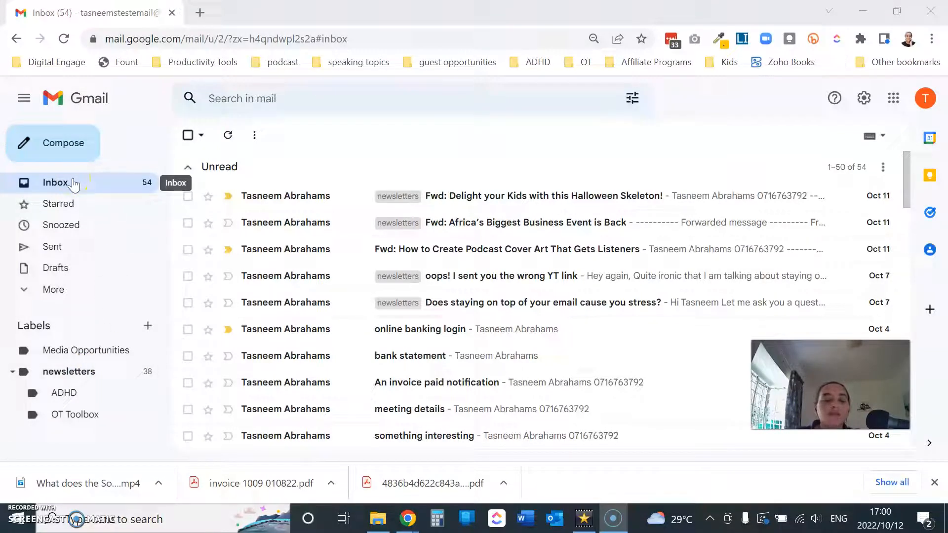
# - Open the newsletters label and limit its list to unread messages
pyautogui.click(74, 375)
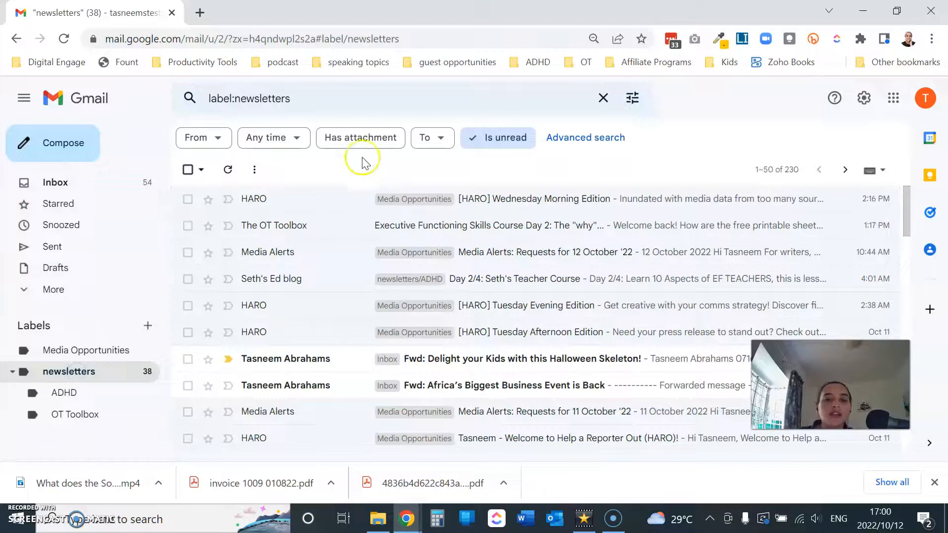
pyautogui.click(508, 145)
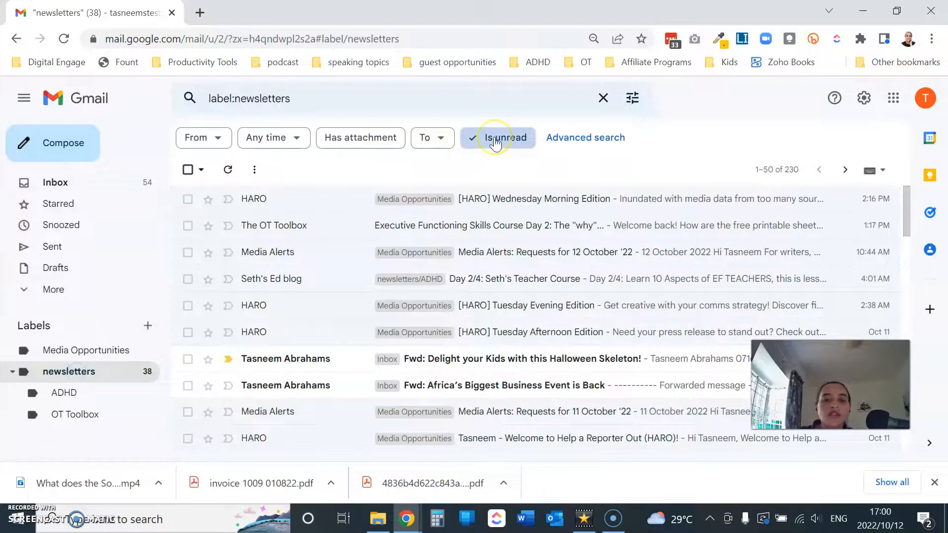
pyautogui.click(496, 141)
pyautogui.click(496, 140)
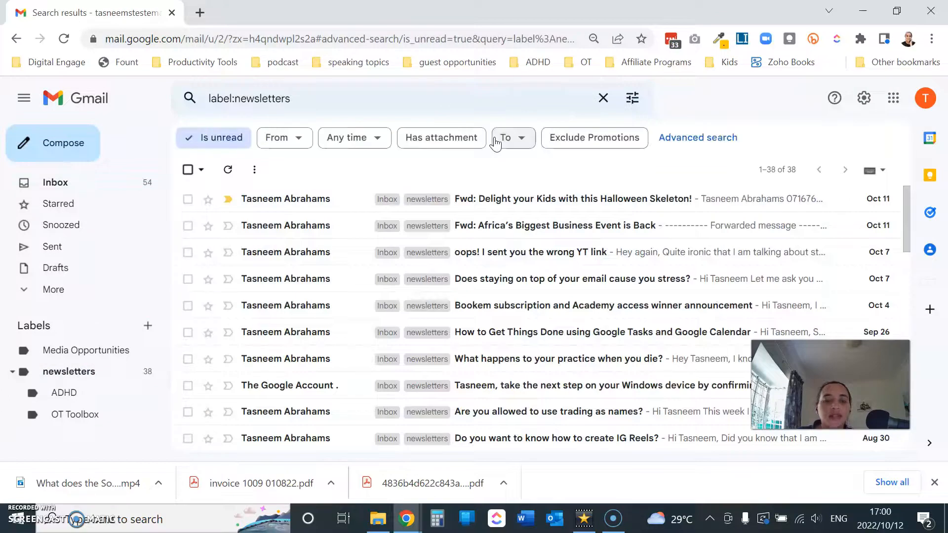
pyautogui.click(200, 147)
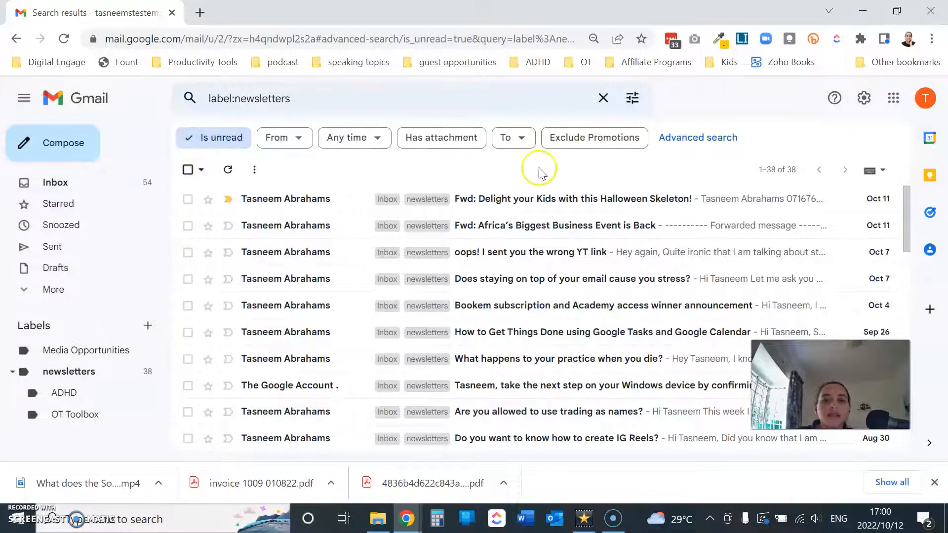
# - Mark all unread newsletters emails as read, archive them and return to the inbox
pyautogui.click(188, 171)
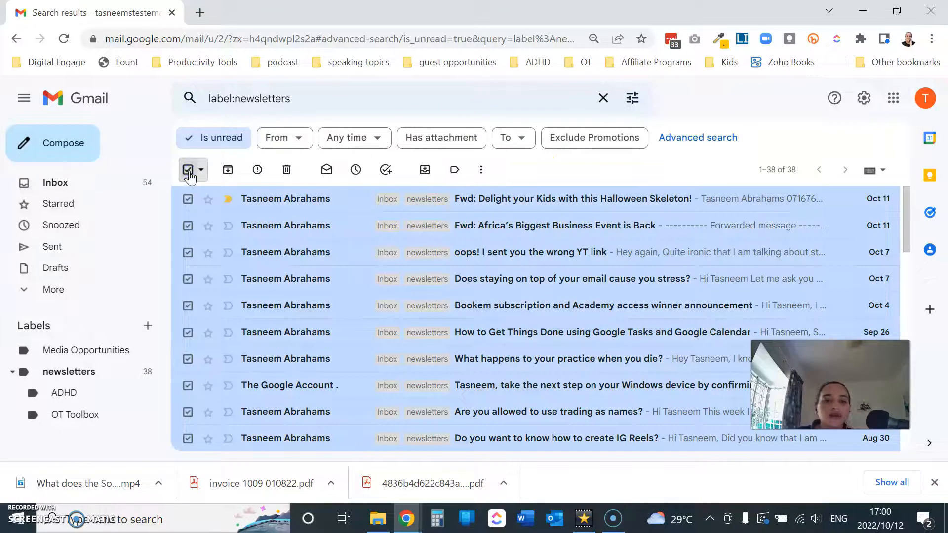
pyautogui.click(327, 171)
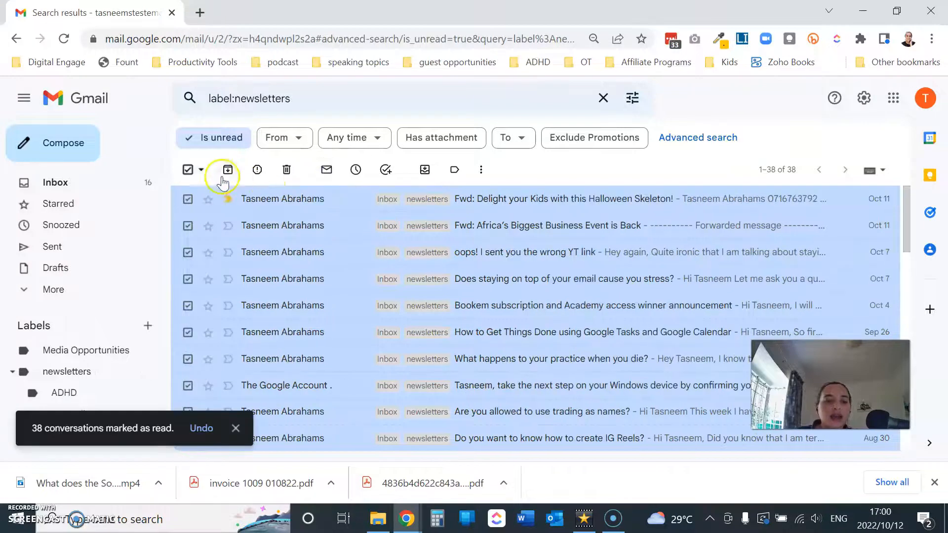
pyautogui.click(227, 171)
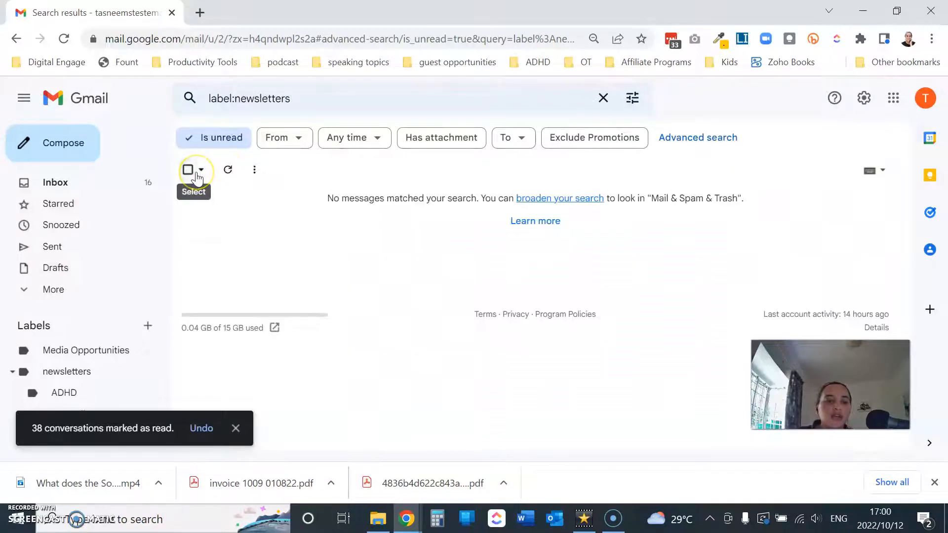
pyautogui.click(94, 188)
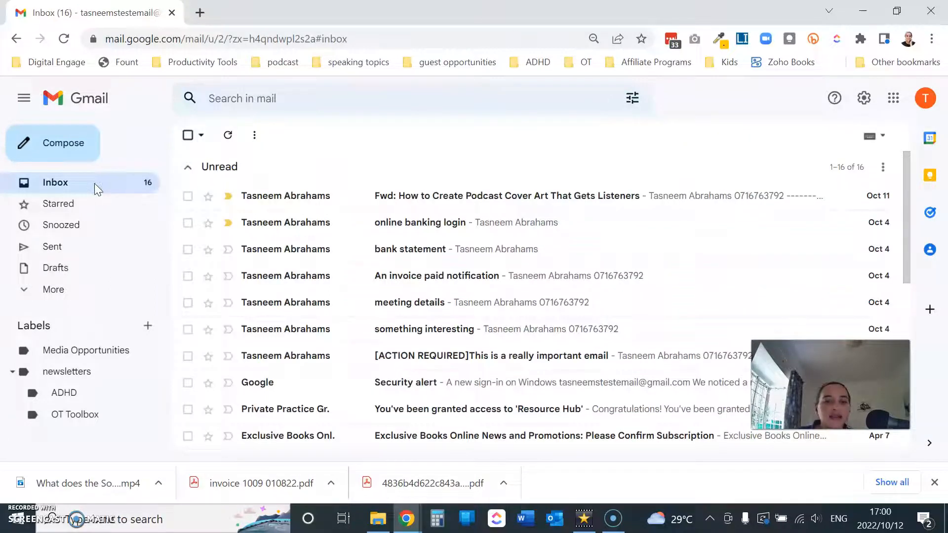
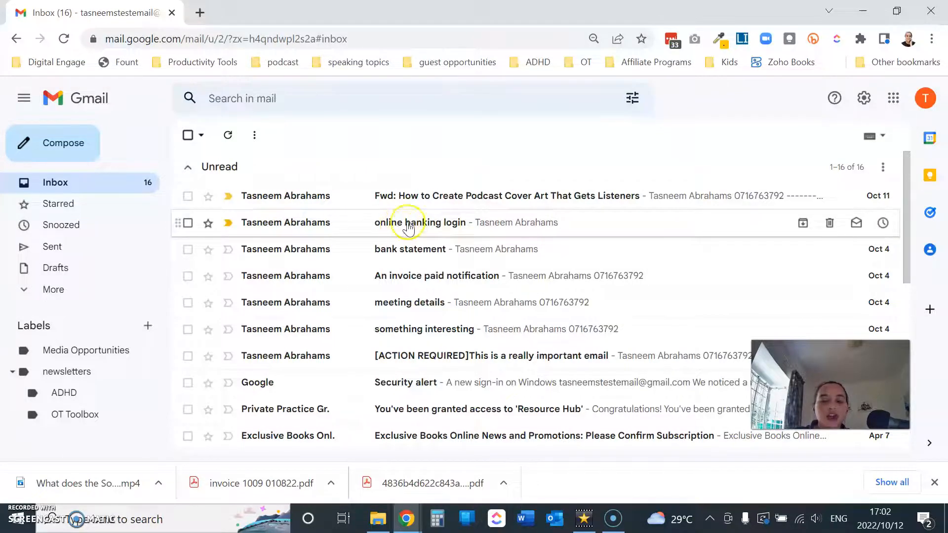
# - Search all mail for messages that have the words "online banking login"
pyautogui.moveTo(307, 226)
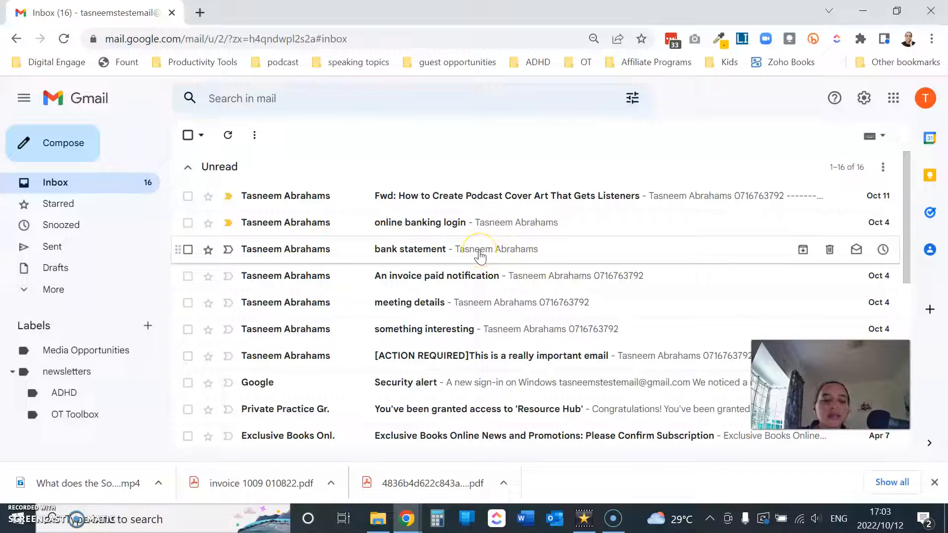
pyautogui.rightClick(407, 232)
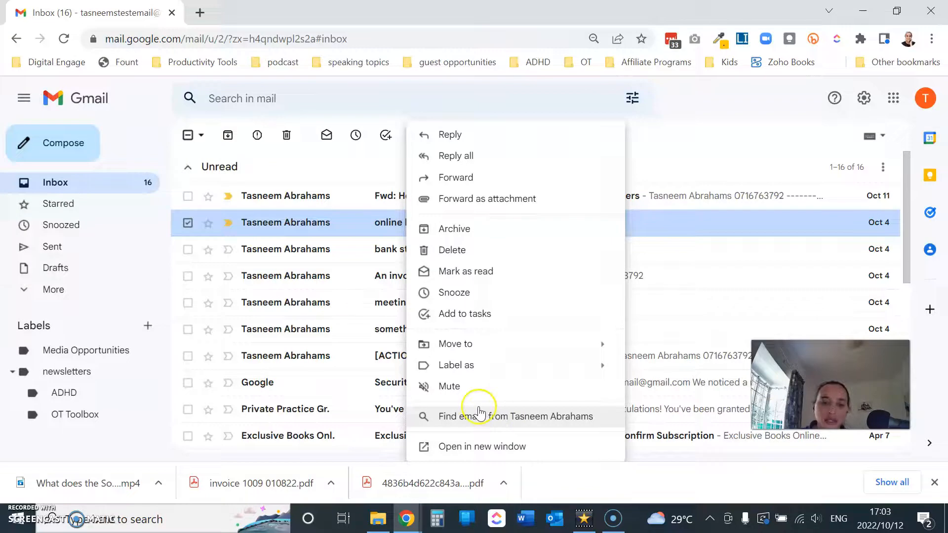
pyautogui.click(633, 98)
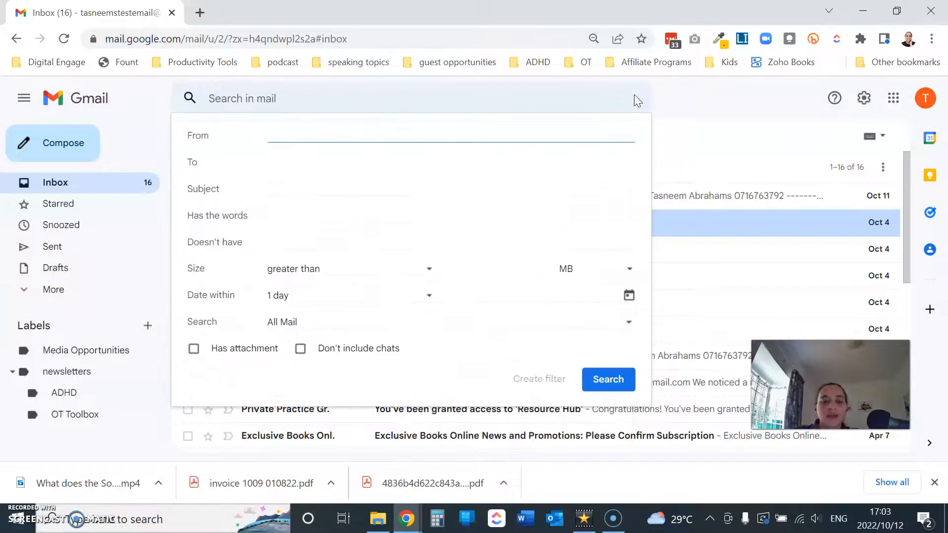
pyautogui.click(406, 213)
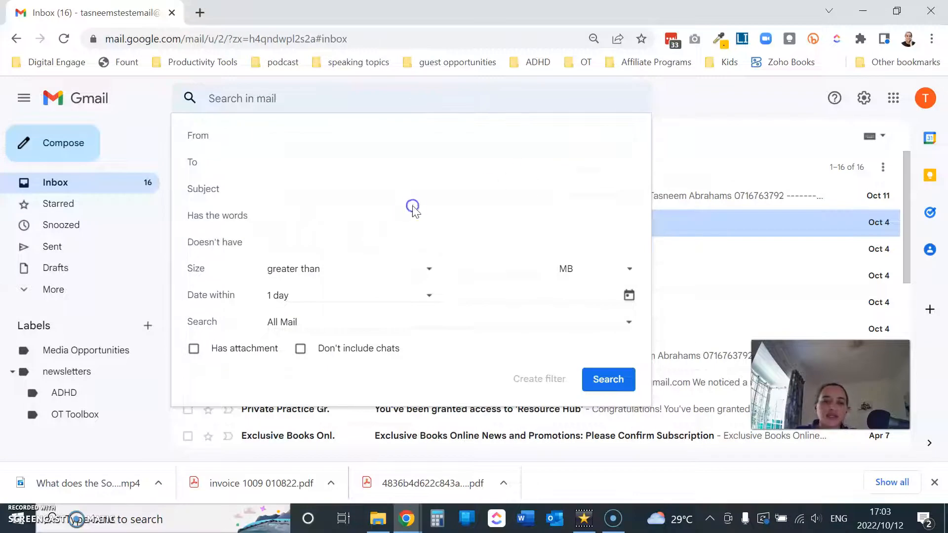
pyautogui.write('online banking login')
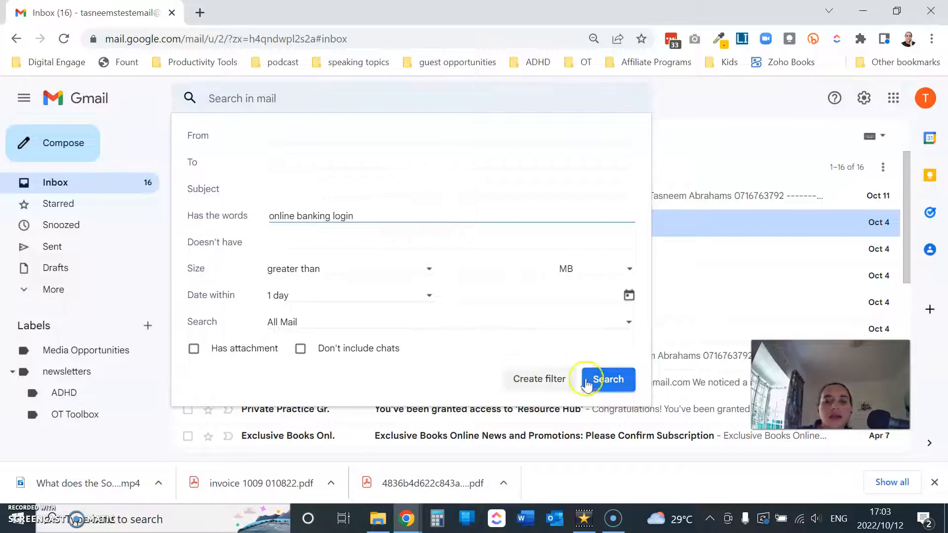
pyautogui.click(614, 385)
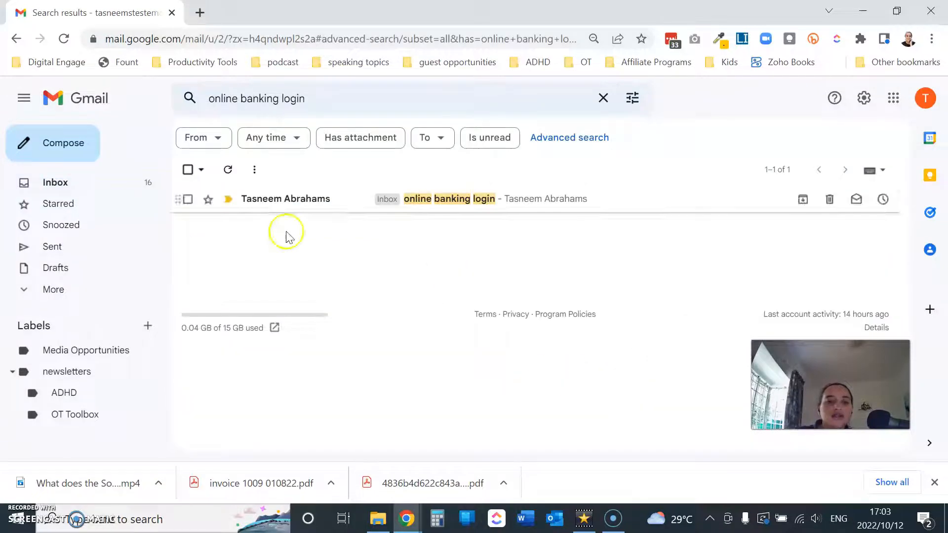
# - Create a filter for the "online banking login" search that deletes matching messages and also applies to the existing matching conversation
pyautogui.click(188, 201)
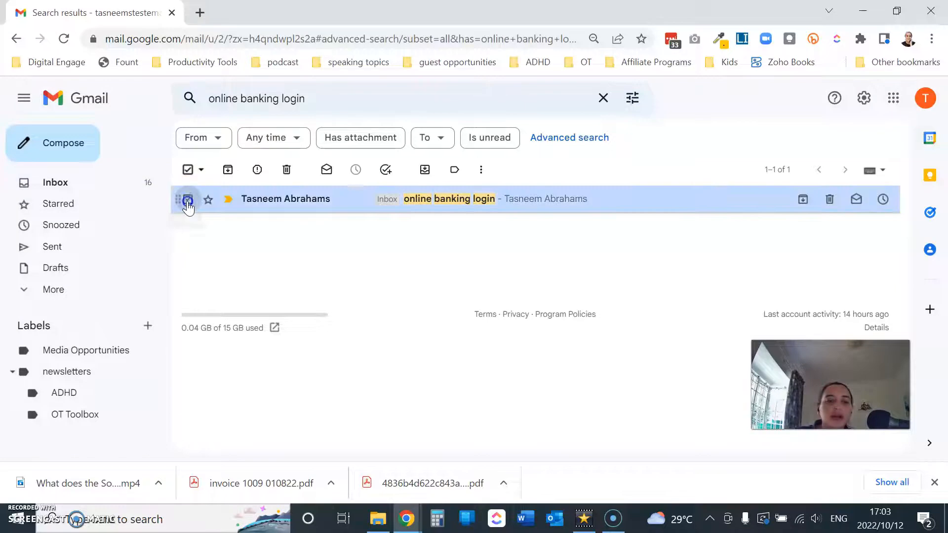
pyautogui.click(632, 98)
pyautogui.click(545, 381)
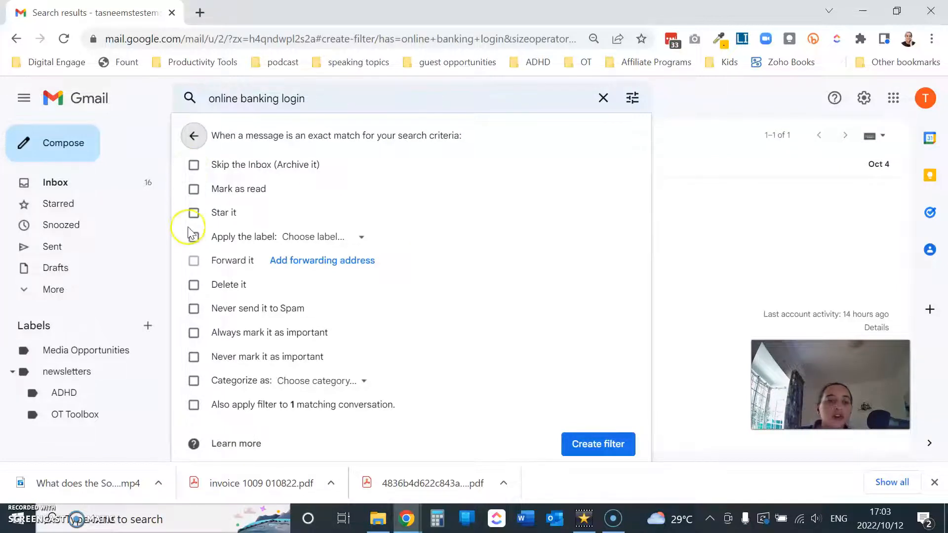
pyautogui.click(193, 166)
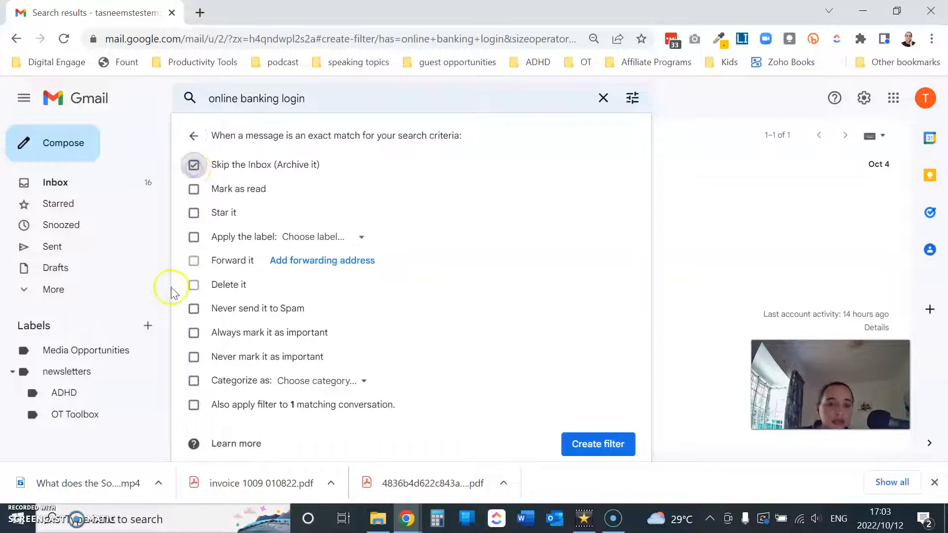
pyautogui.click(194, 166)
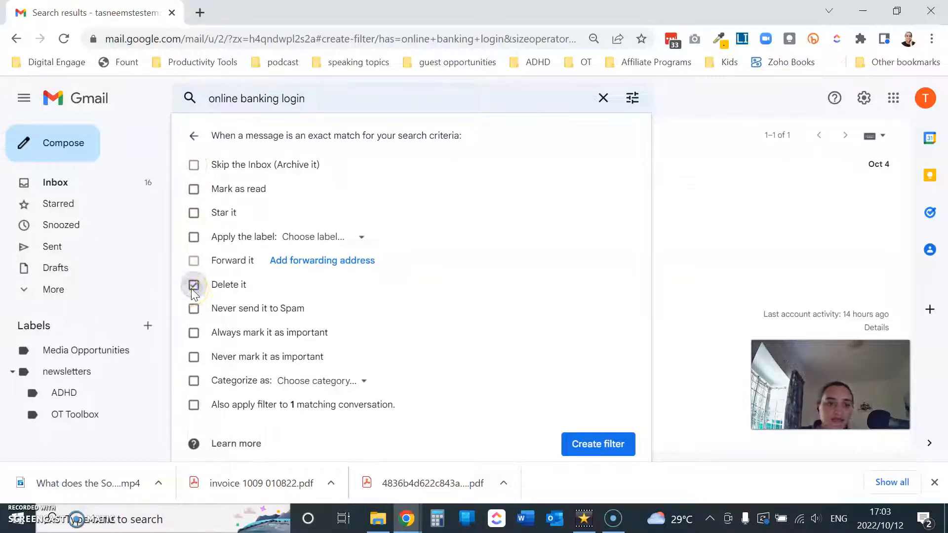
pyautogui.click(199, 406)
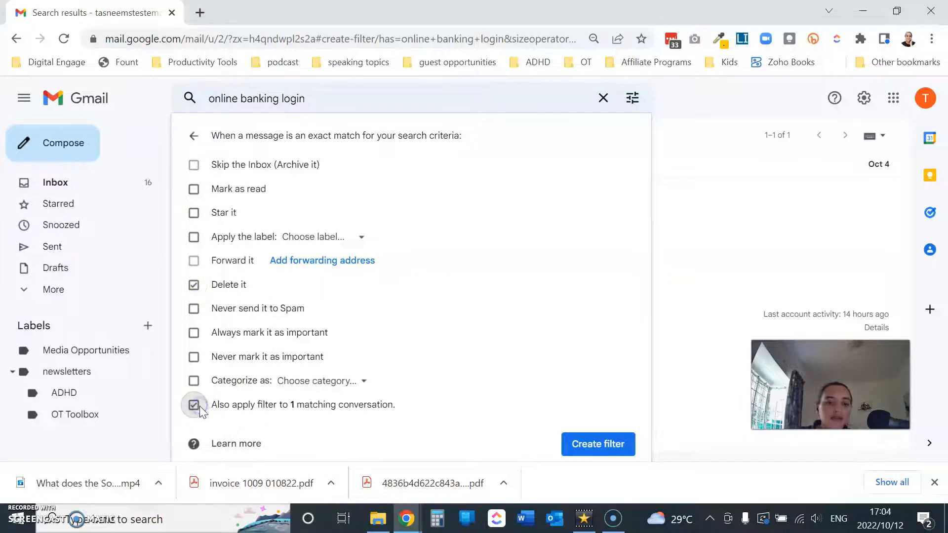
pyautogui.click(599, 444)
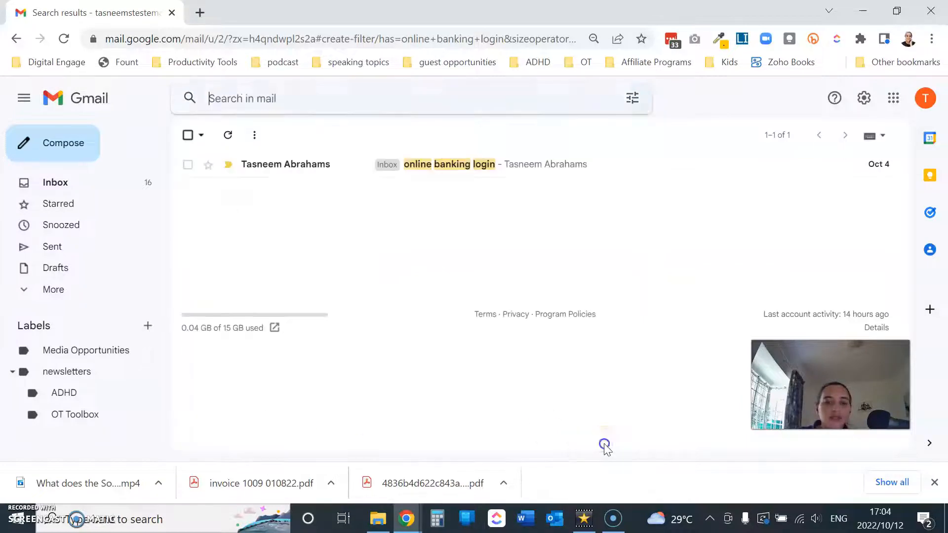
# - Delete the "online banking login" message from the search results and return to the inbox
pyautogui.click(188, 136)
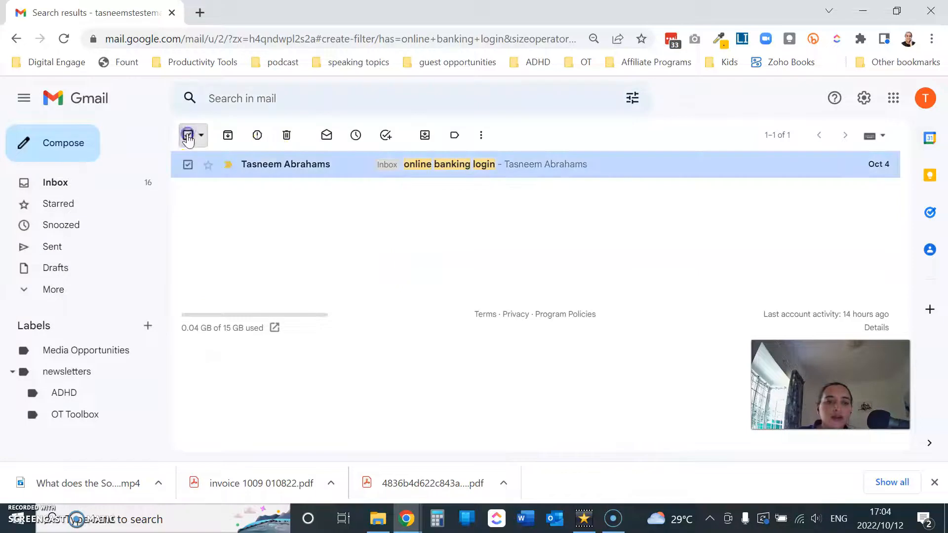
pyautogui.click(286, 135)
pyautogui.click(106, 184)
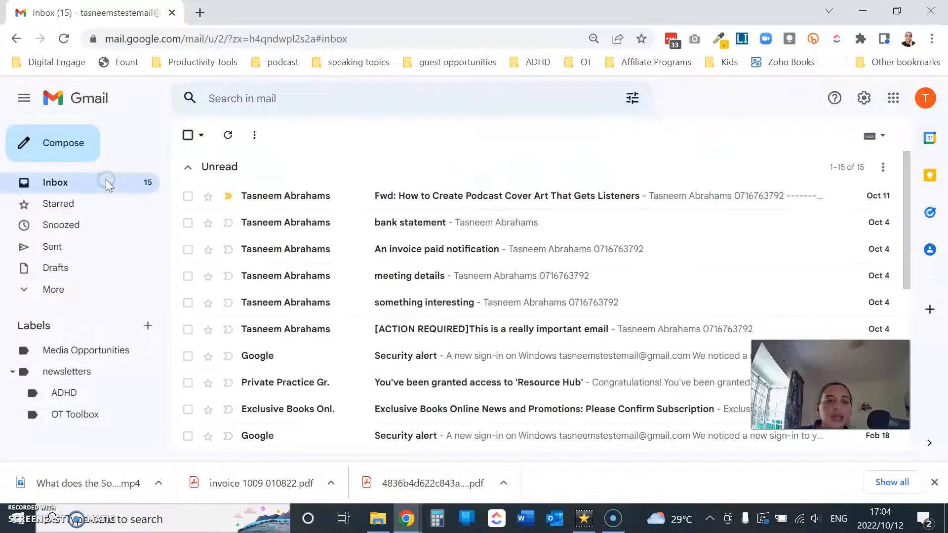
# - Look through the unread inbox emails for recurring senders whose messages can be filtered out
pyautogui.scroll(-3, 352, 271)
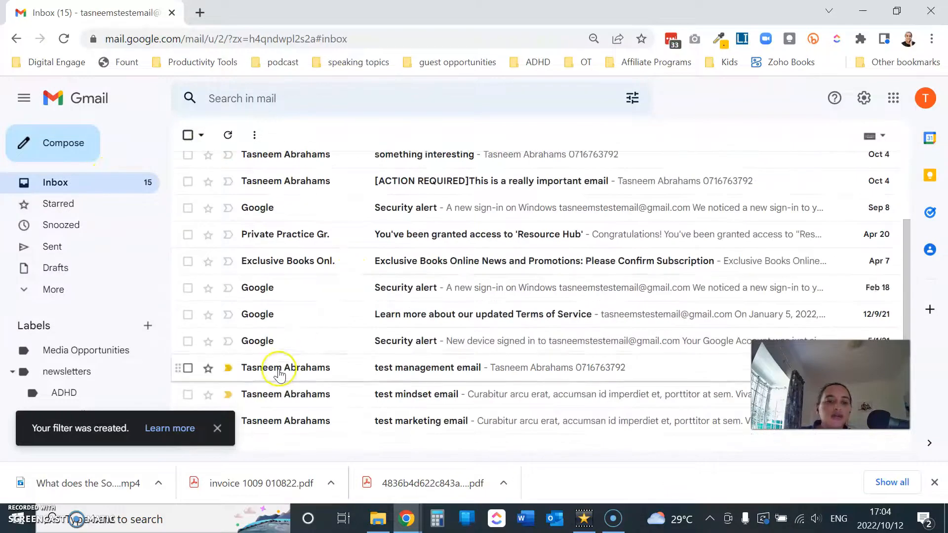
pyautogui.scroll(-4, 297, 366)
pyautogui.scroll(3, 274, 317)
pyautogui.scroll(2, 276, 274)
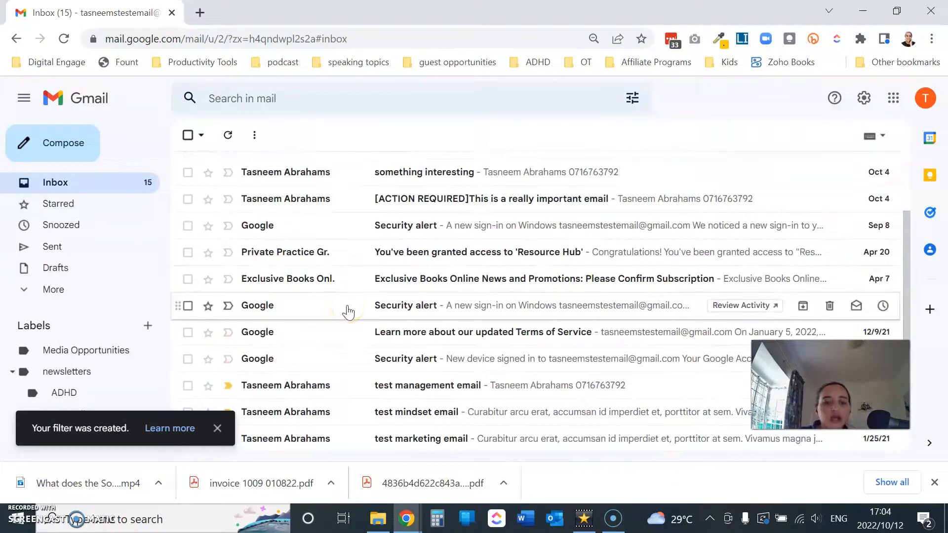
pyautogui.scroll(-2, 345, 311)
pyautogui.scroll(2, 345, 311)
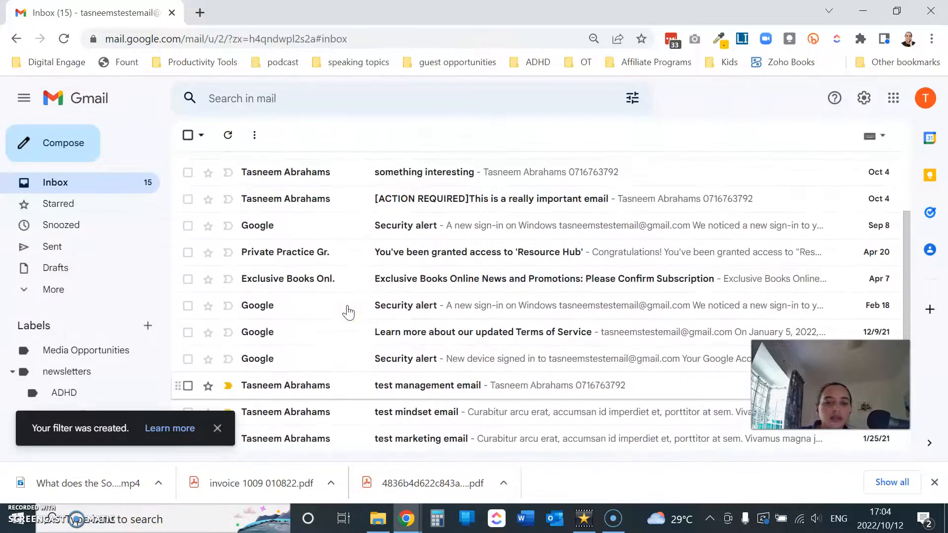
pyautogui.scroll(3, 338, 337)
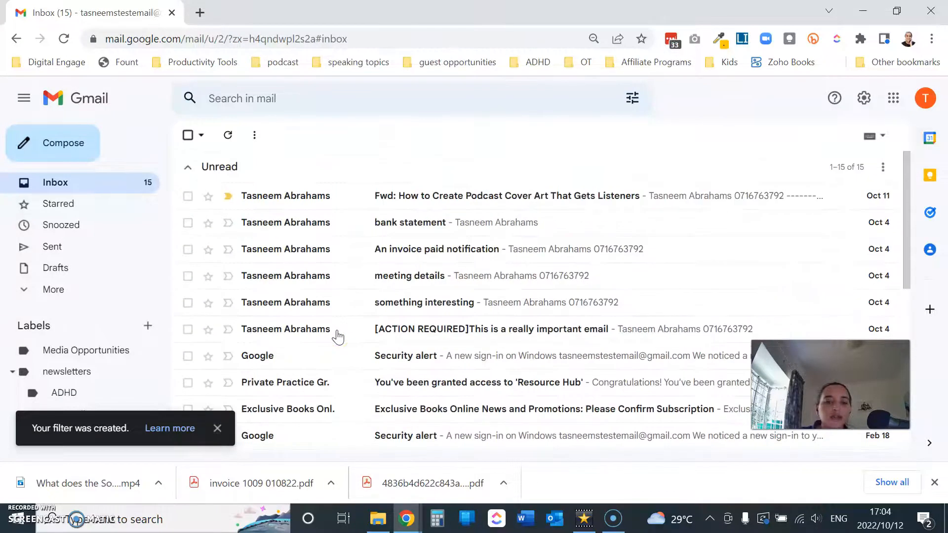
pyautogui.scroll(-2, 337, 338)
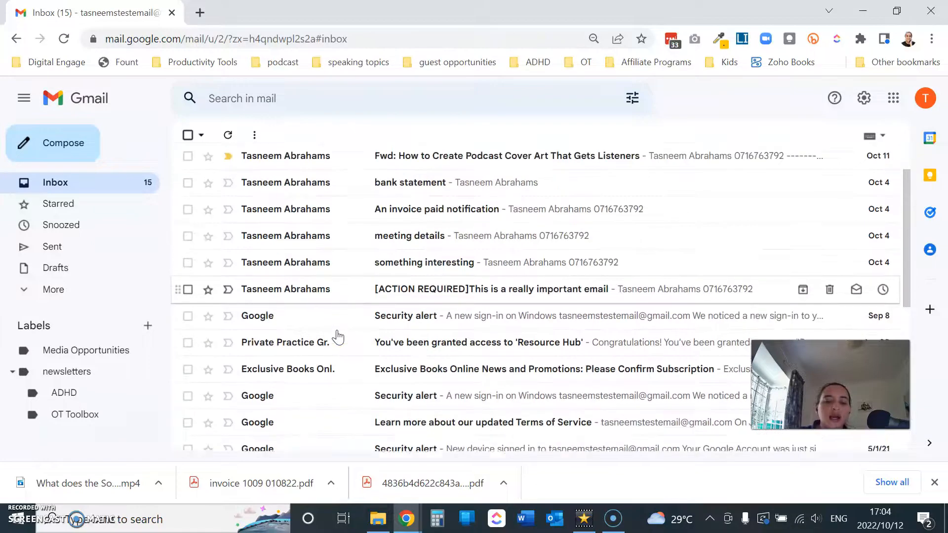
pyautogui.scroll(2, 338, 337)
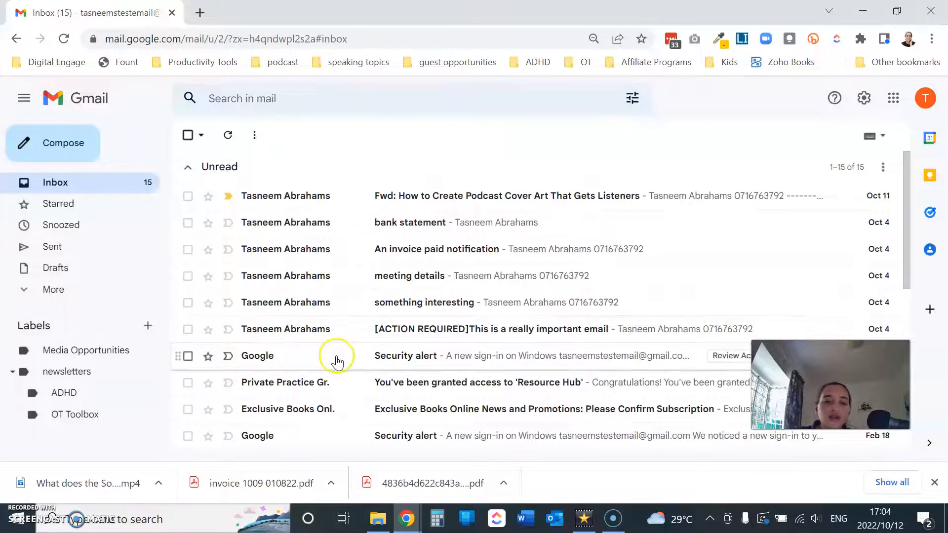
pyautogui.scroll(-2, 334, 360)
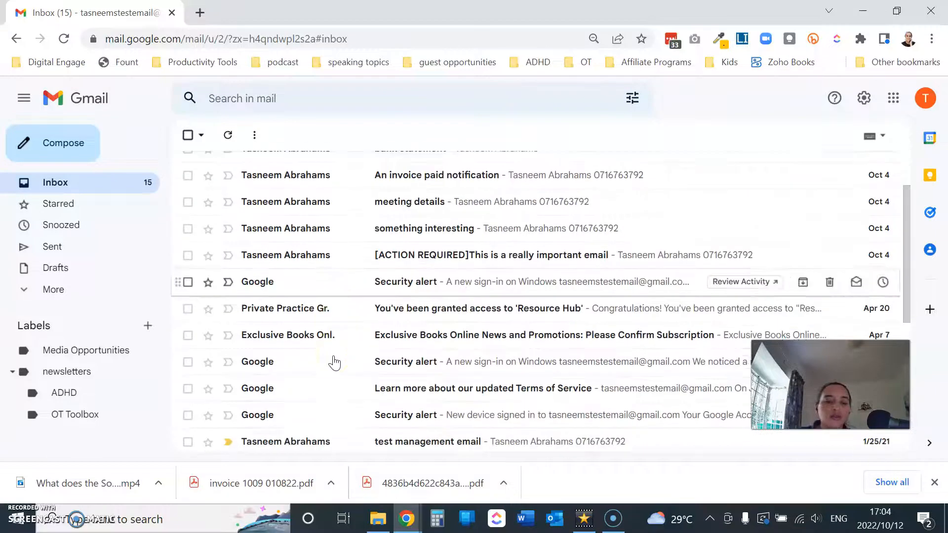
pyautogui.scroll(1, 316, 358)
pyautogui.scroll(1, 315, 357)
# - Find all emails from the Google security alert sender and create a filter that deletes them, including the existing matching conversations
pyautogui.rightClick(296, 359)
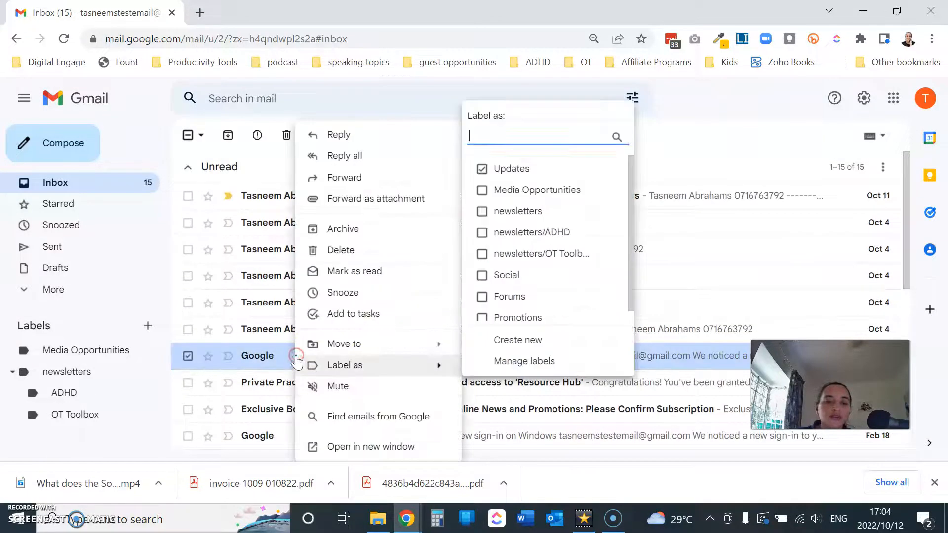
pyautogui.click(401, 418)
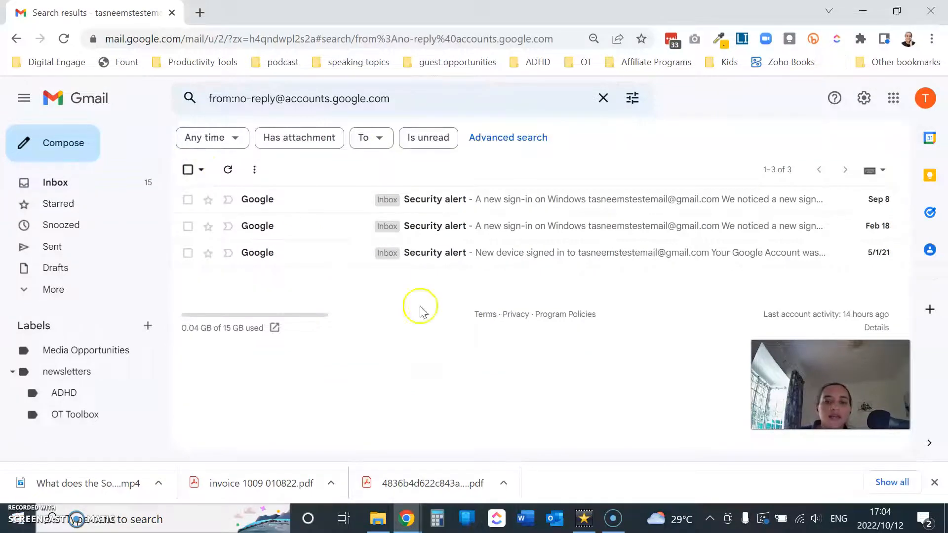
pyautogui.click(634, 98)
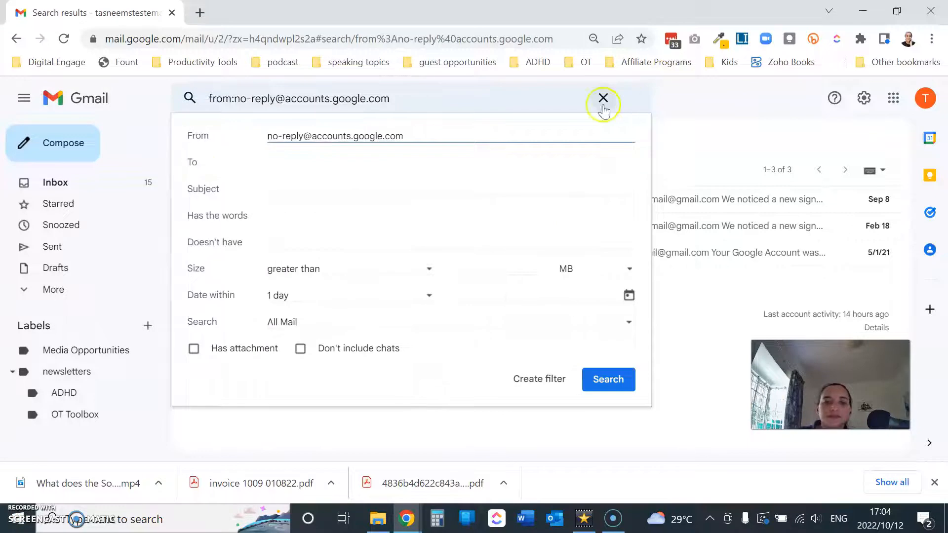
pyautogui.click(549, 380)
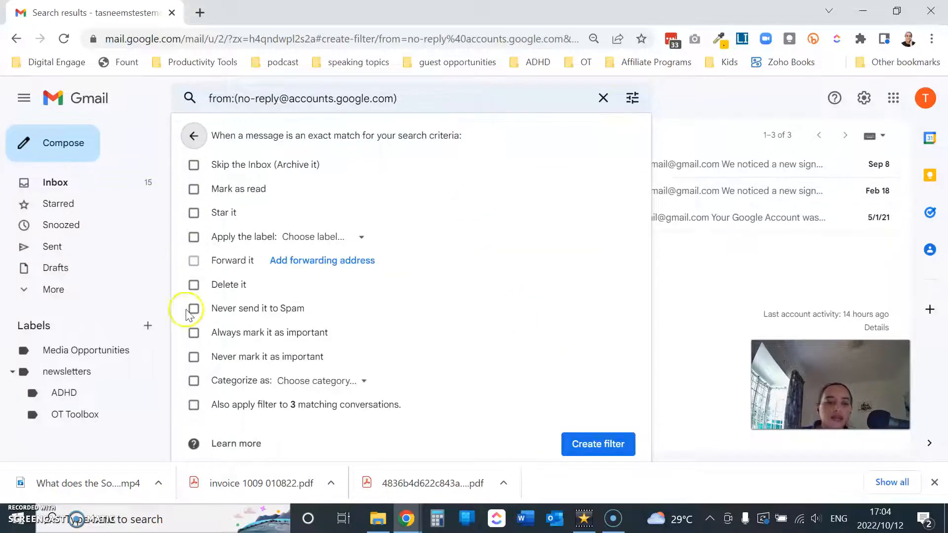
pyautogui.click(194, 285)
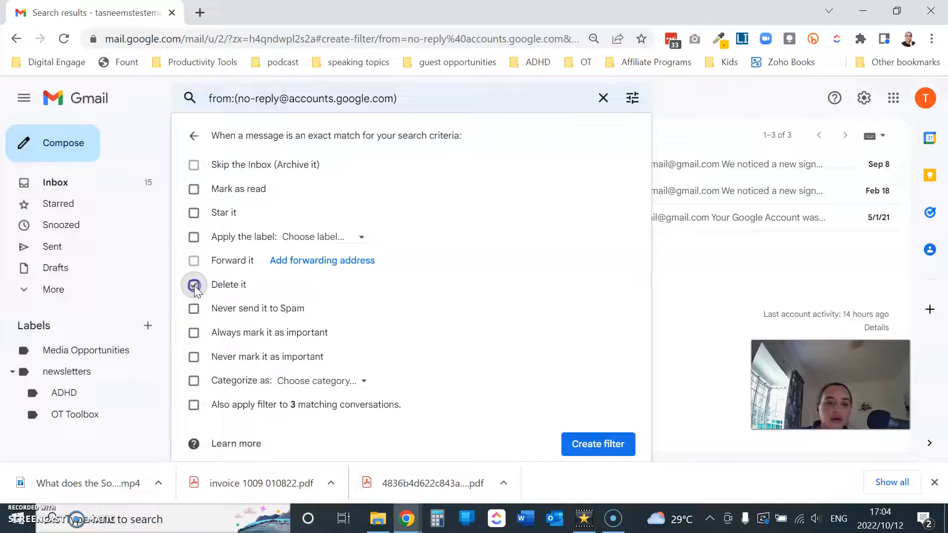
pyautogui.click(193, 405)
pyautogui.click(606, 450)
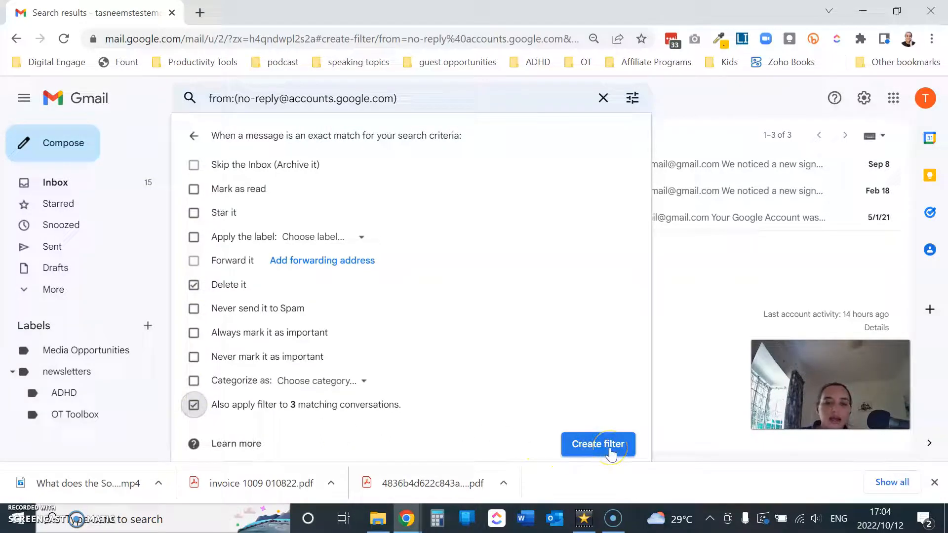
pyautogui.click(611, 451)
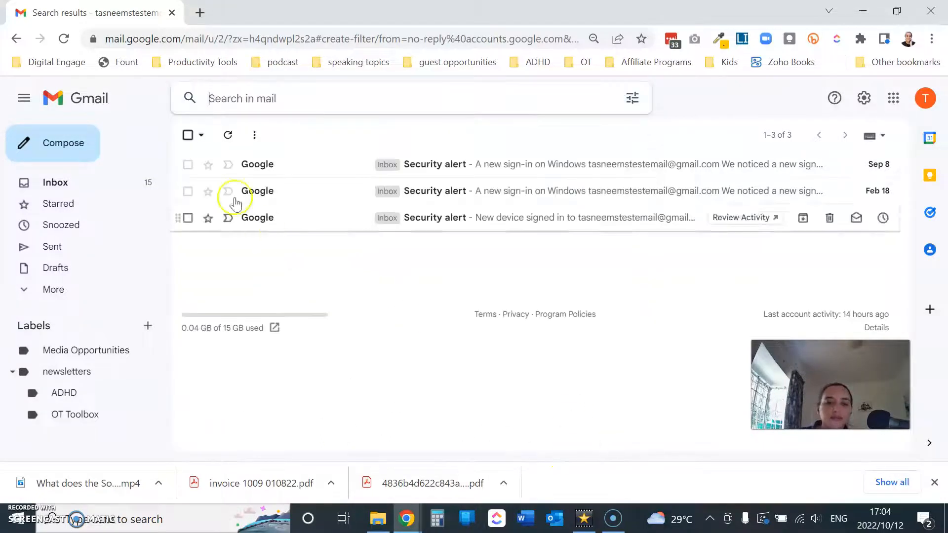
# - Delete all the Google security alert emails in the search results and return to the inbox
pyautogui.click(188, 135)
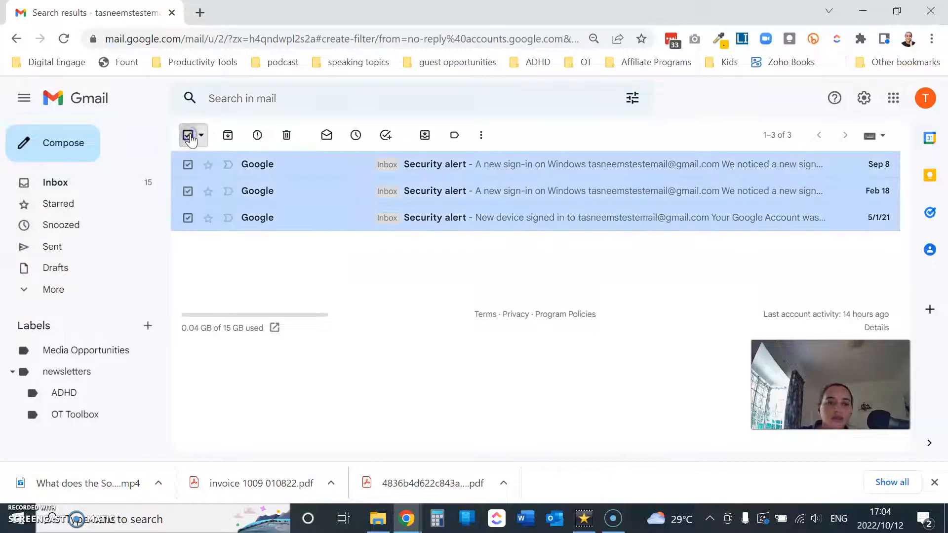
pyautogui.click(291, 136)
pyautogui.click(90, 185)
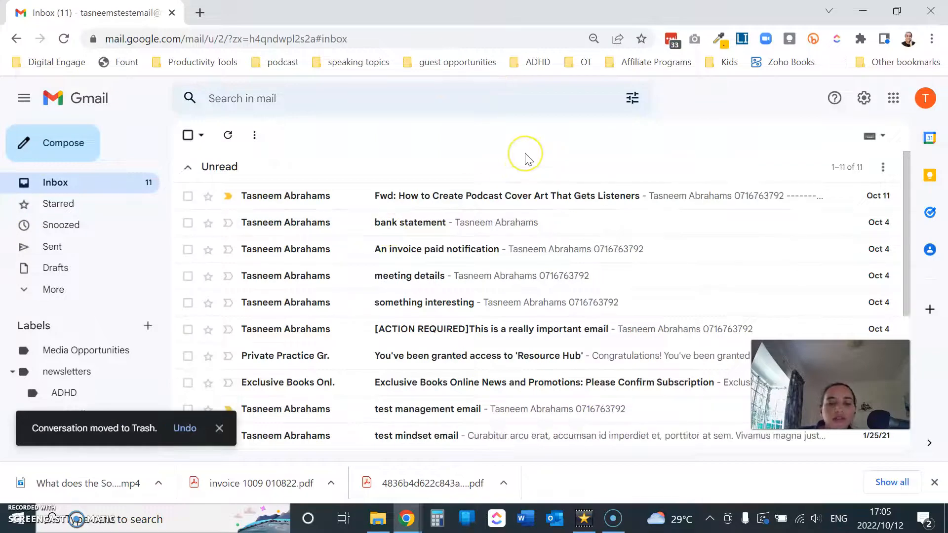
# - Delete the unread podcast cover art, Exclusive Books subscription, test management, test mindset and test marketing emails together
pyautogui.scroll(-2, 527, 157)
pyautogui.scroll(2, 529, 160)
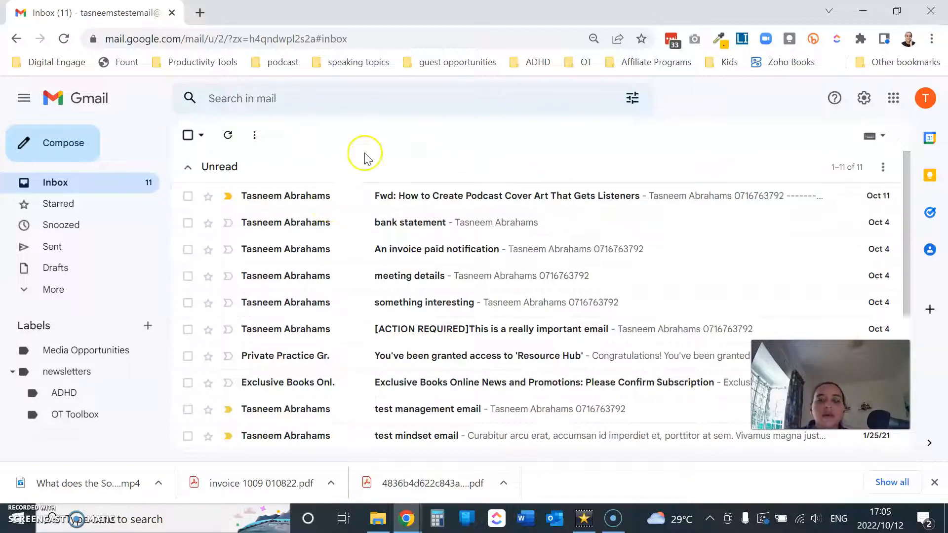
pyautogui.moveTo(321, 206)
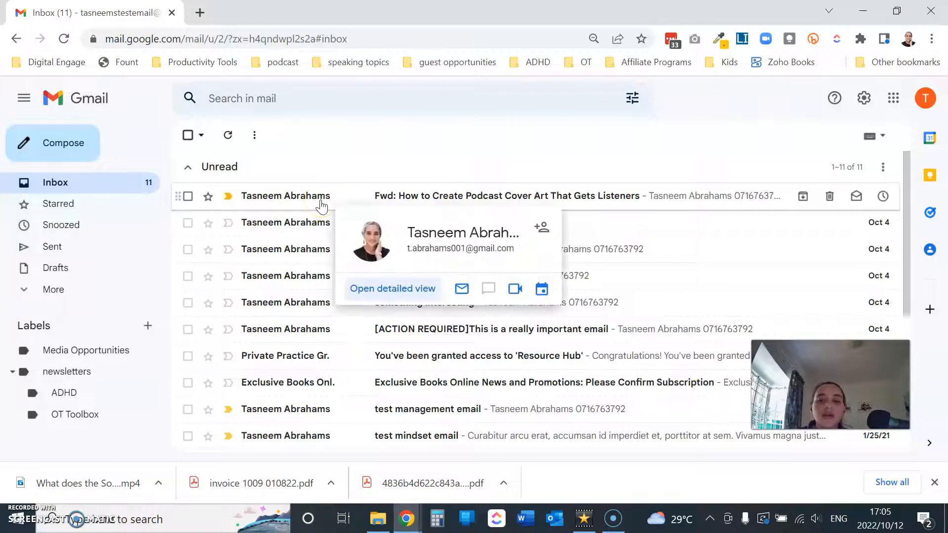
pyautogui.click(187, 198)
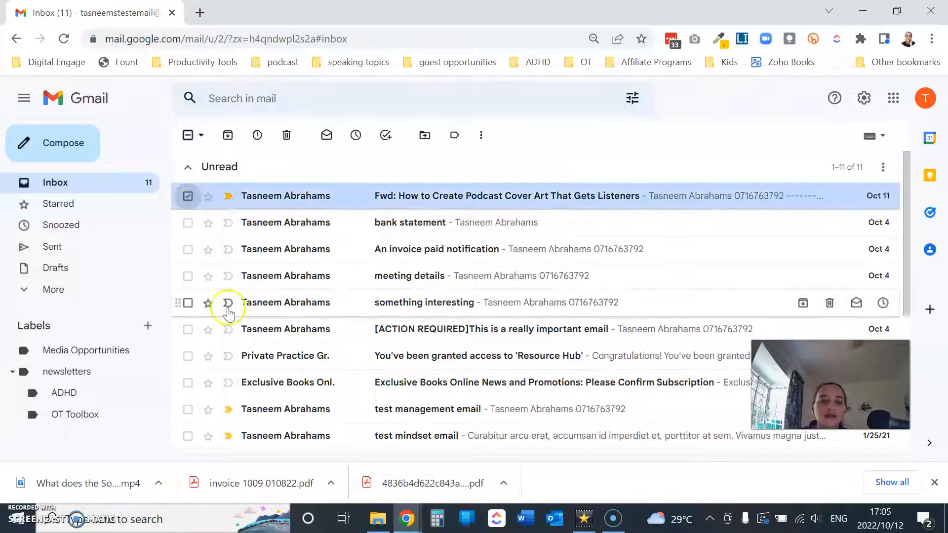
pyautogui.scroll(-2, 334, 293)
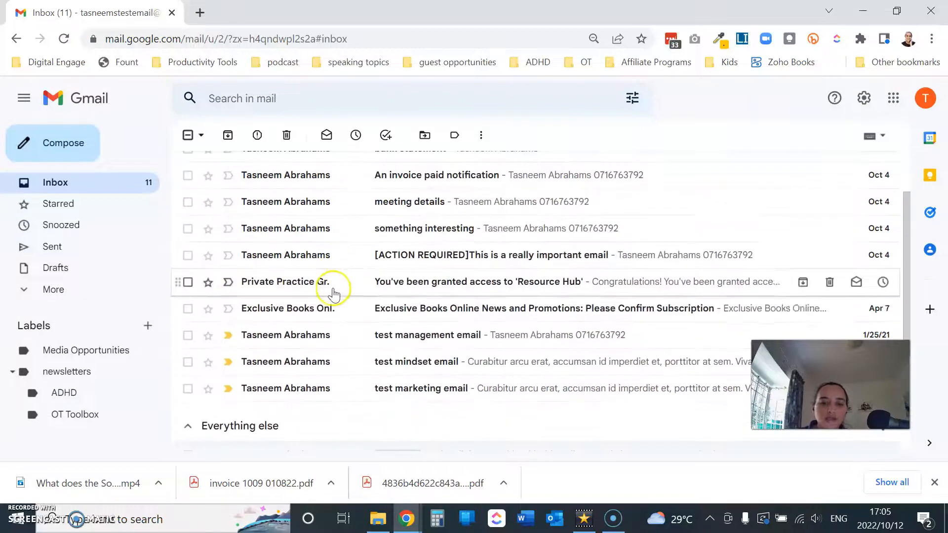
pyautogui.click(187, 308)
pyautogui.scroll(-2, 267, 310)
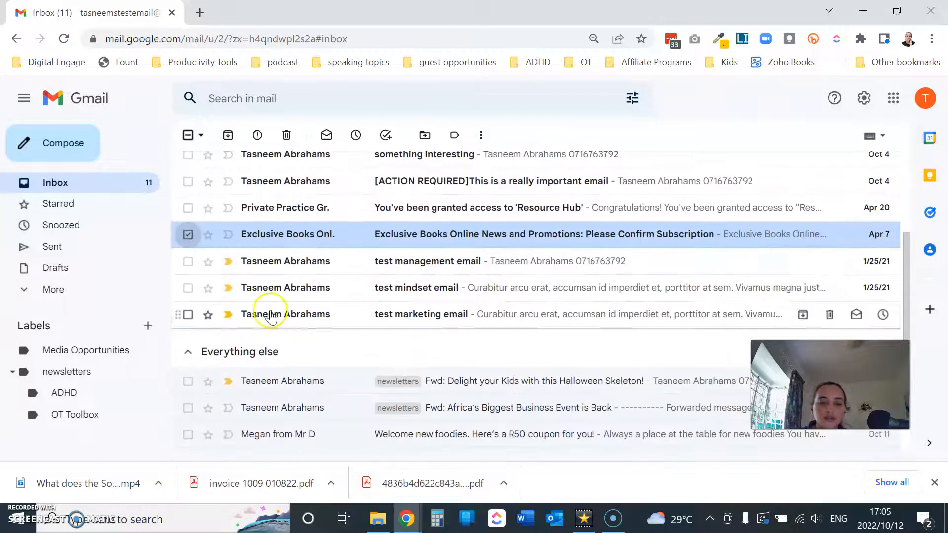
pyautogui.scroll(2, 284, 252)
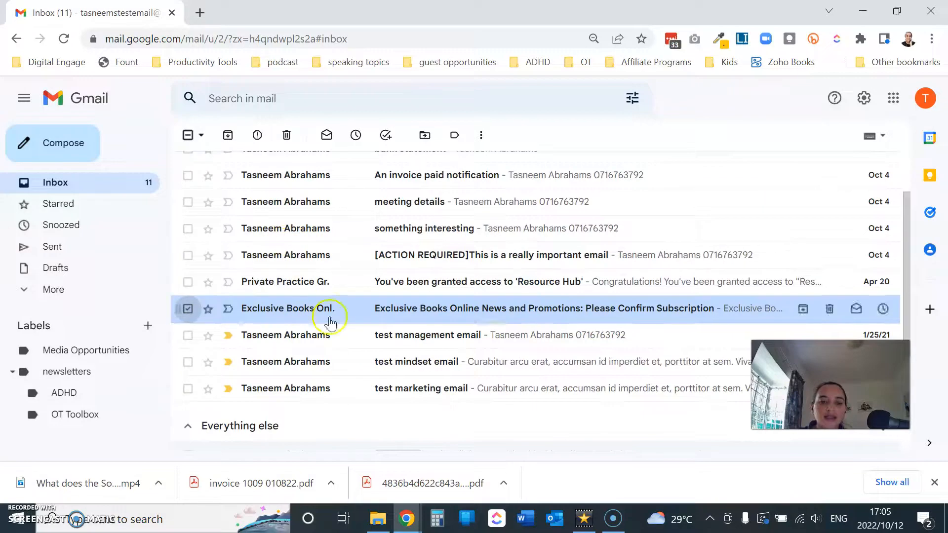
pyautogui.click(188, 336)
pyautogui.click(188, 363)
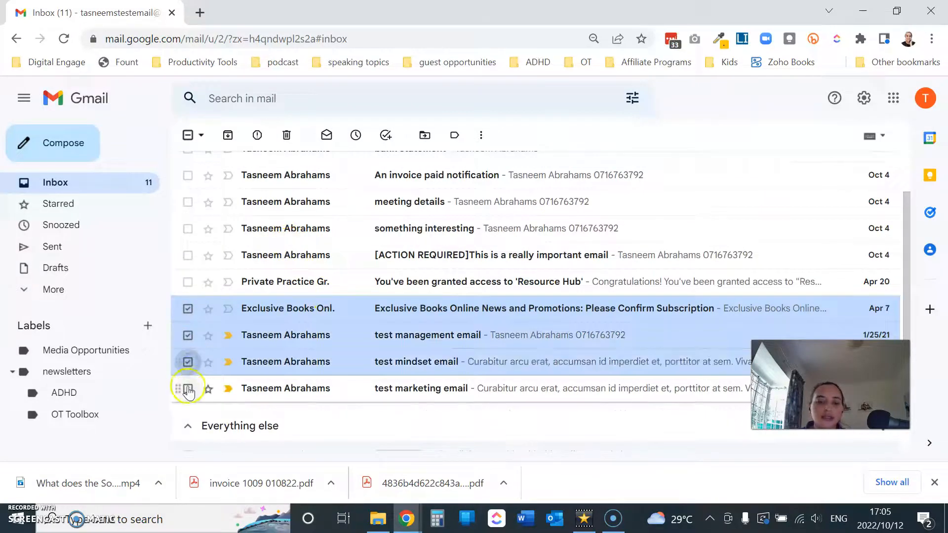
pyautogui.click(188, 389)
pyautogui.scroll(2, 225, 365)
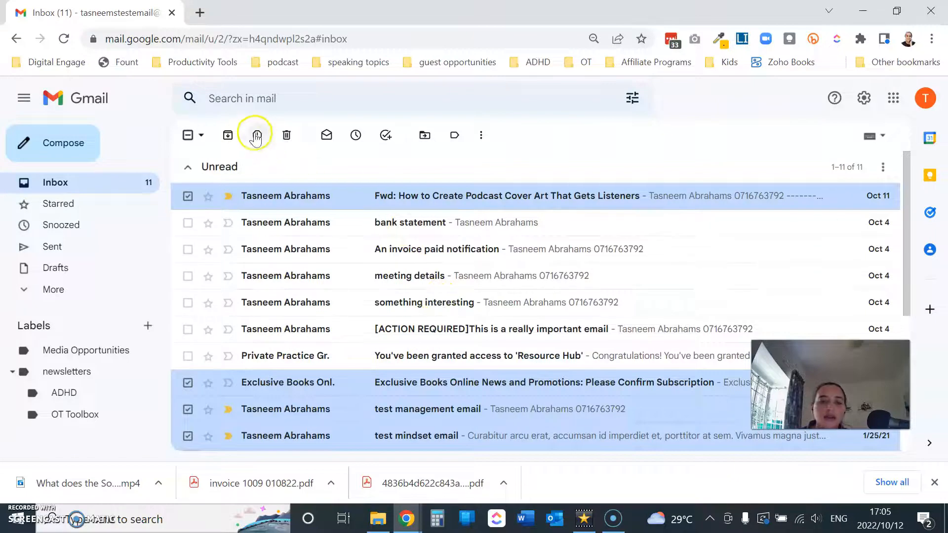
pyautogui.click(286, 135)
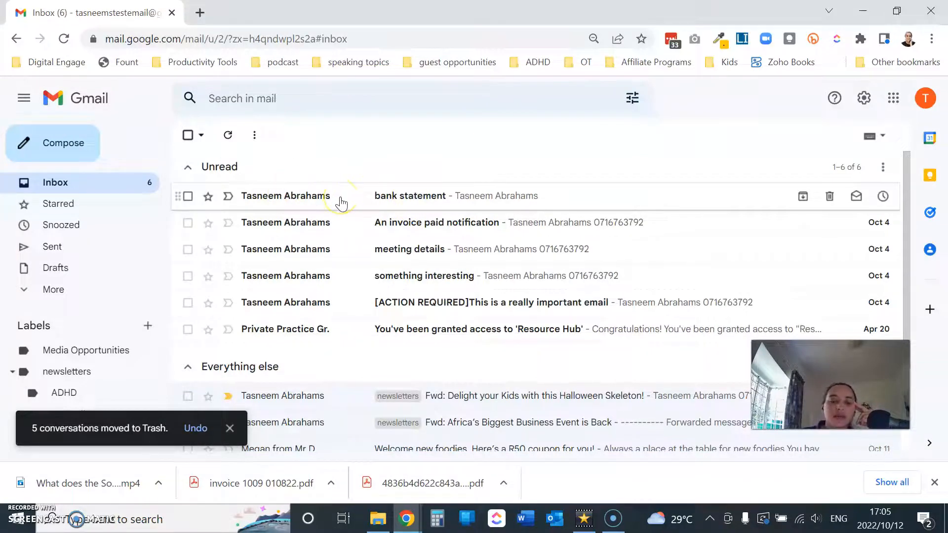
# - Open the unread "bank statement" email and look over its contents
pyautogui.click(468, 205)
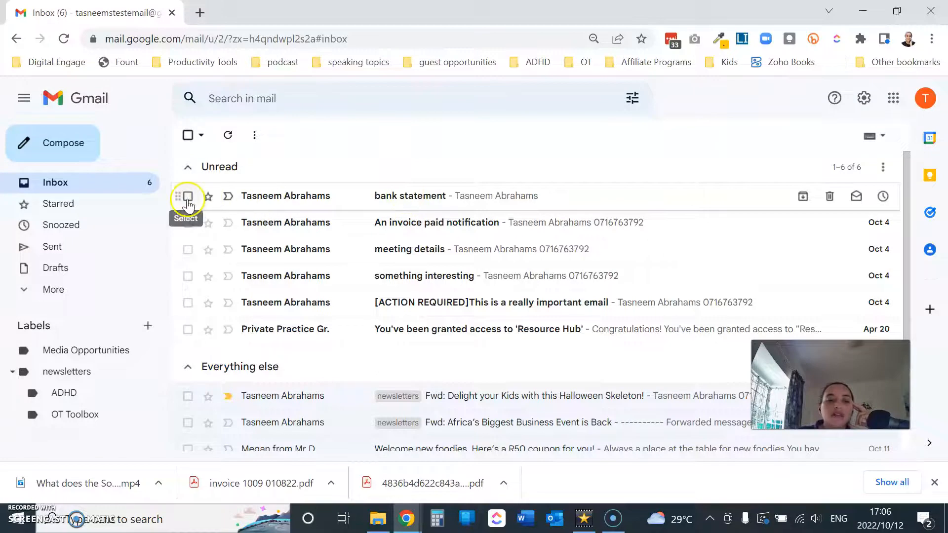
pyautogui.click(372, 195)
pyautogui.scroll(-1, 501, 284)
pyautogui.scroll(1, 501, 284)
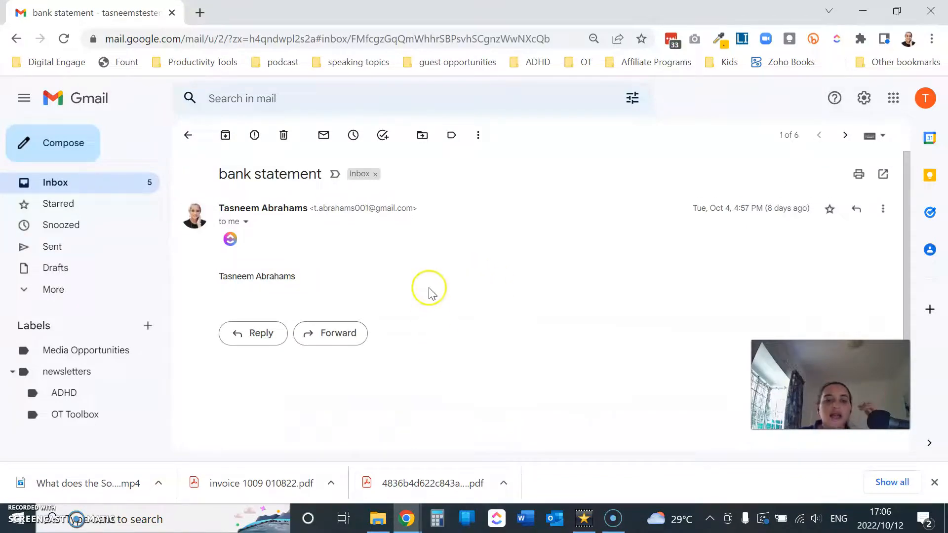
# - Archive the open bank statement email and add the "An invoice paid notification" email to the Brain dump task list
pyautogui.click(226, 138)
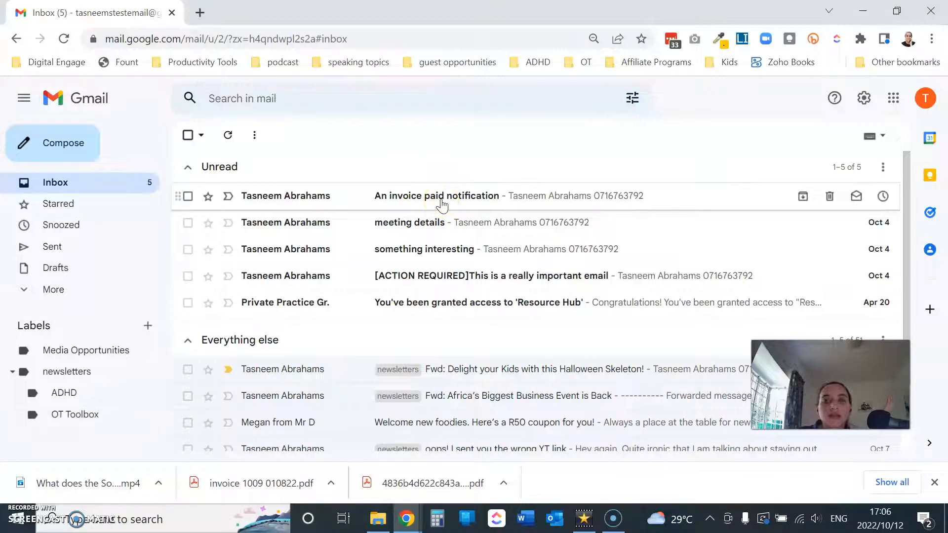
pyautogui.click(393, 203)
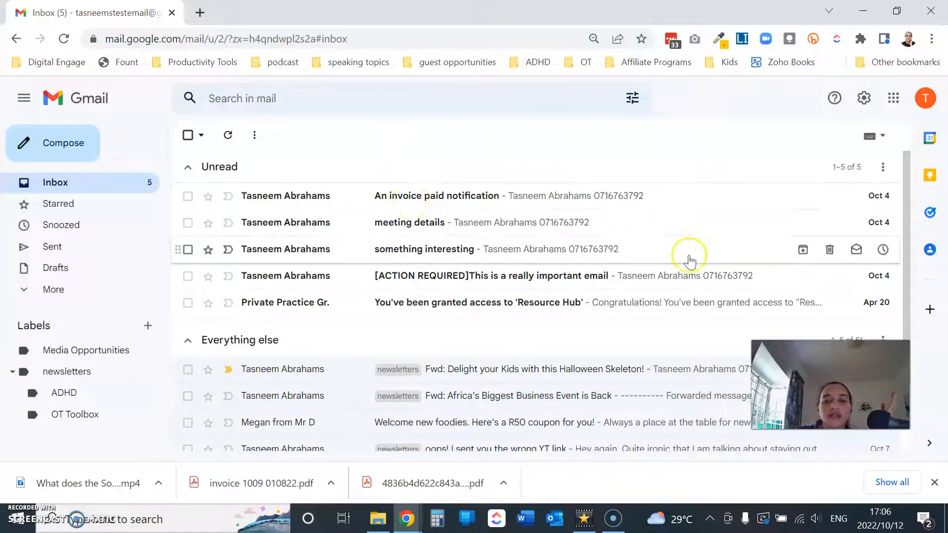
pyautogui.click(931, 214)
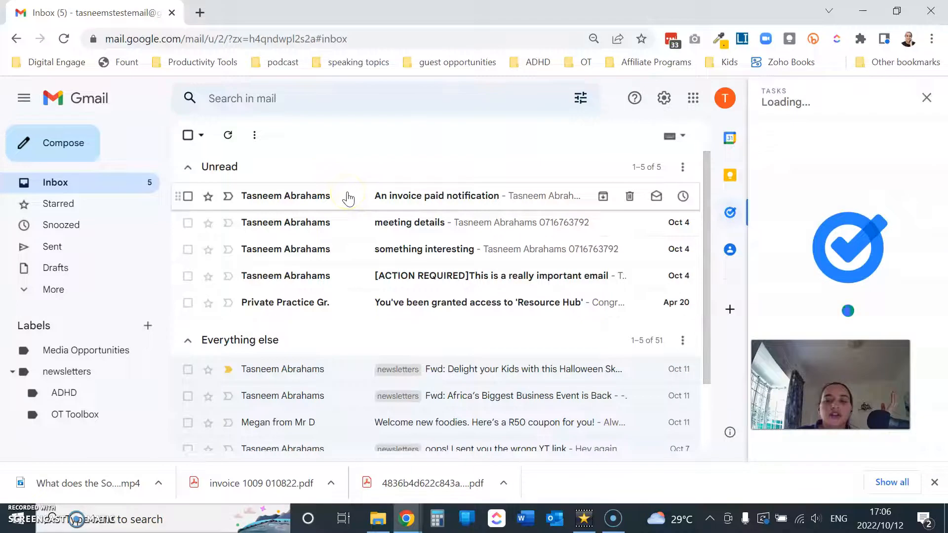
pyautogui.moveTo(341, 201); pyautogui.dragTo(762, 148)
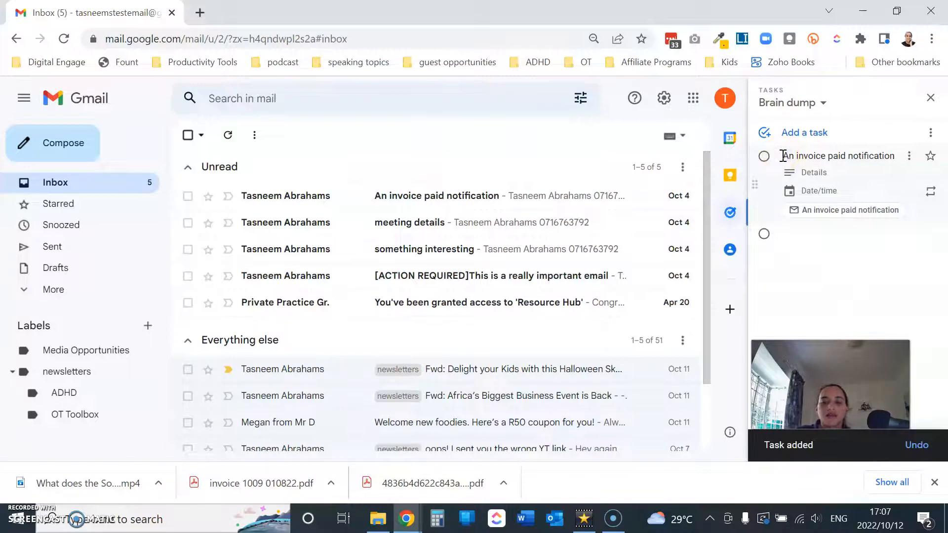
# - Retitle the new invoice task as "Send Receipt An invoice paid notifications"
pyautogui.write('s')
pyautogui.press('BackSpace')
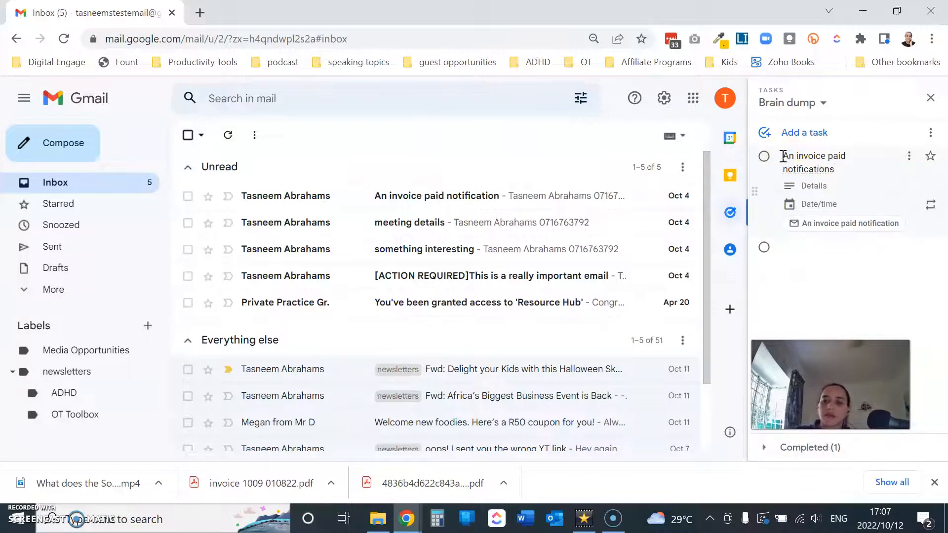
pyautogui.write('Send REceip')
pyautogui.press('BackSpace')
pyautogui.press('BackSpace')
pyautogui.press('BackSpace')
pyautogui.press('BackSpace')
pyautogui.write('eceipt')
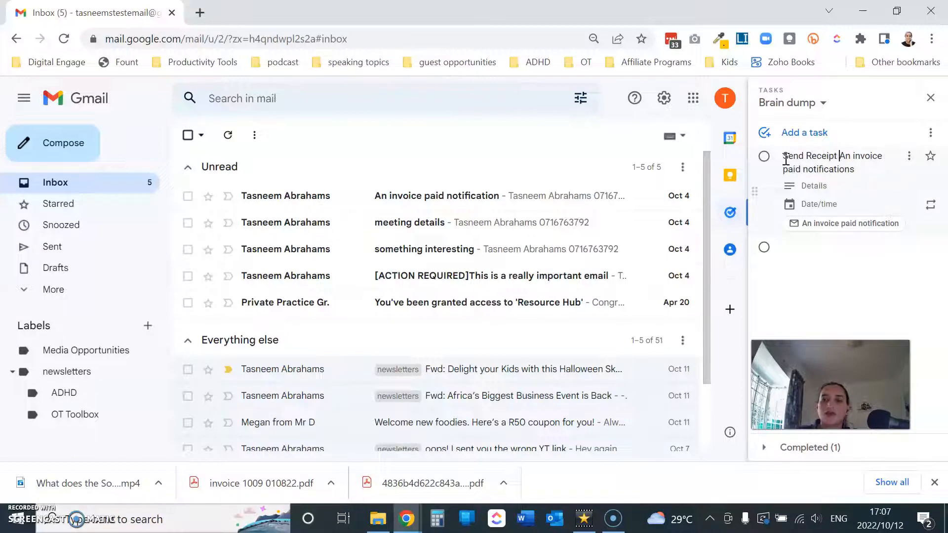
pyautogui.click(826, 296)
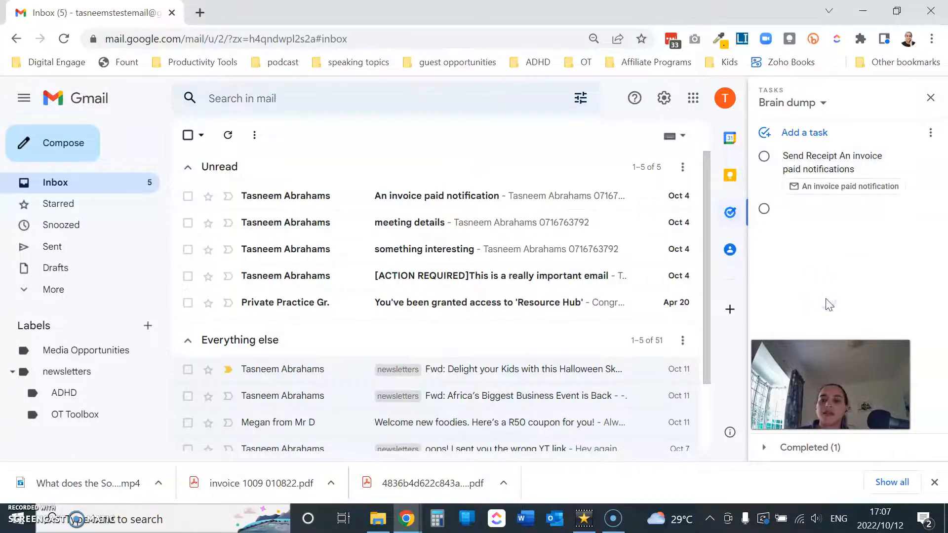
# - View the email linked to the Send Receipt task, close the task list and return to the inbox
pyautogui.tripleClick(812, 164)
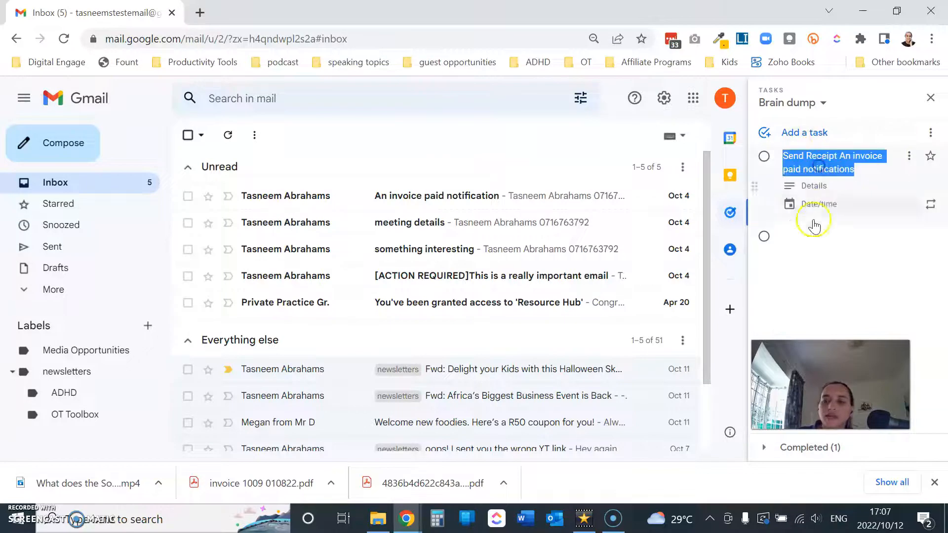
pyautogui.click(840, 281)
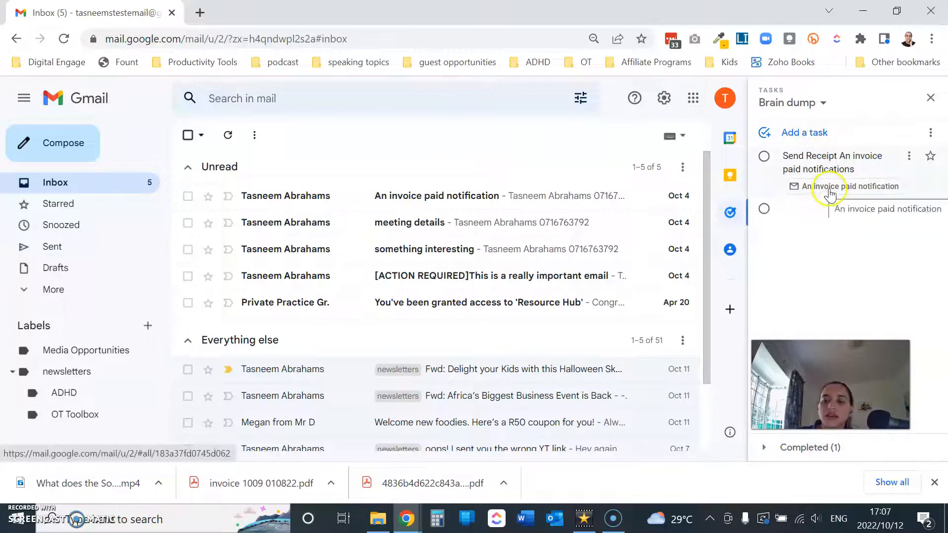
pyautogui.click(831, 192)
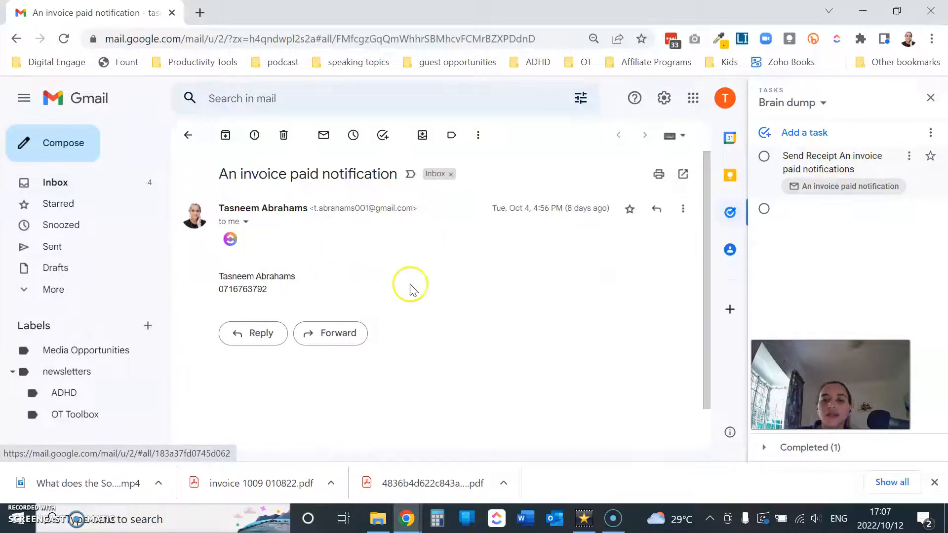
pyautogui.click(933, 101)
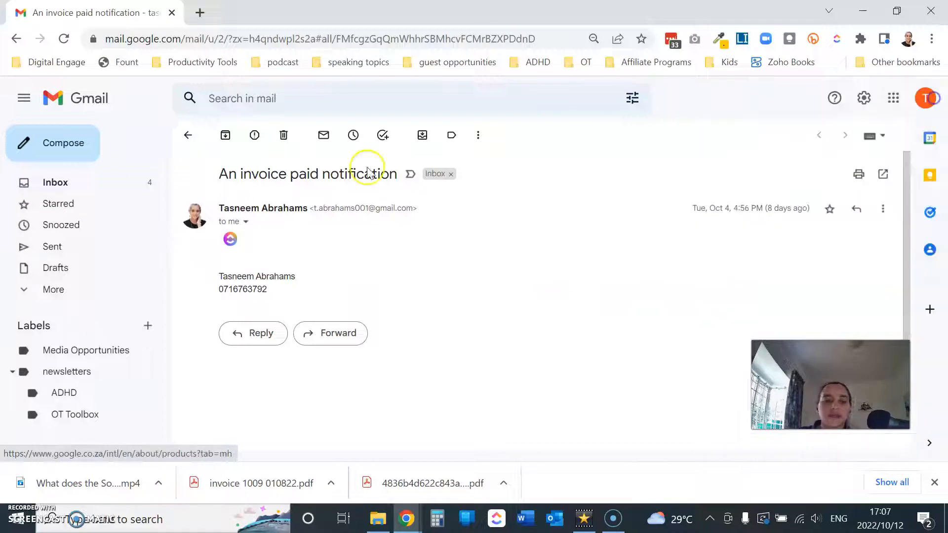
pyautogui.click(63, 182)
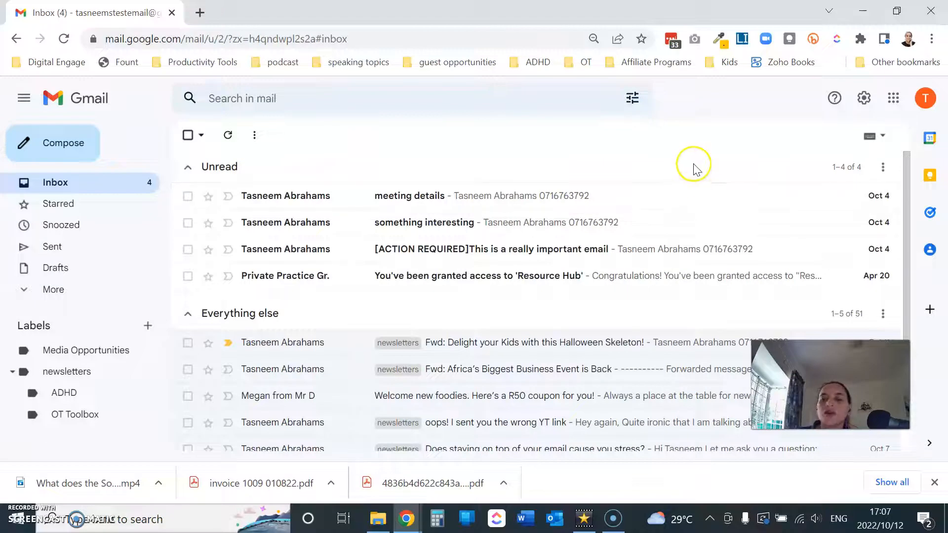
# - Create a Brain dump task from the unread "meeting details" email, scheduled for 13 October 2022 at 10:30 AM
pyautogui.click(931, 213)
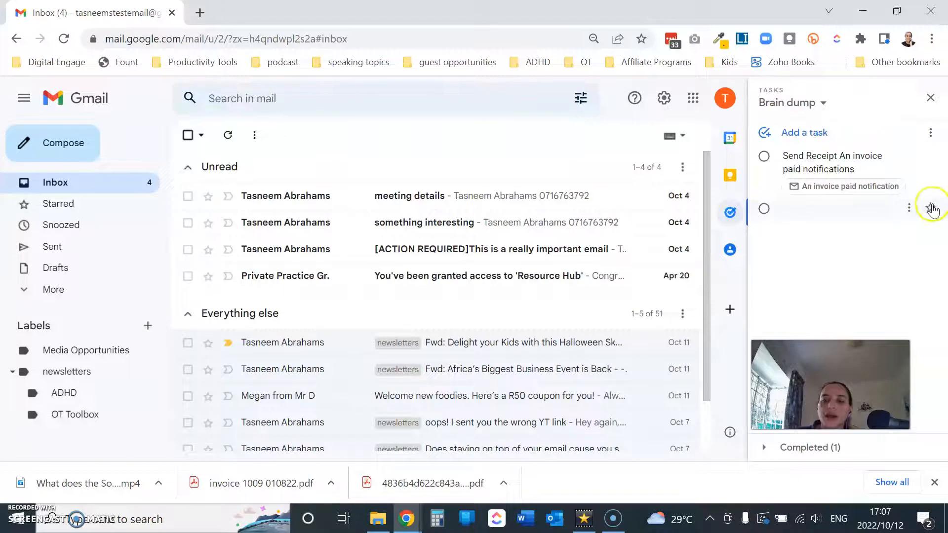
pyautogui.moveTo(406, 197); pyautogui.dragTo(790, 200)
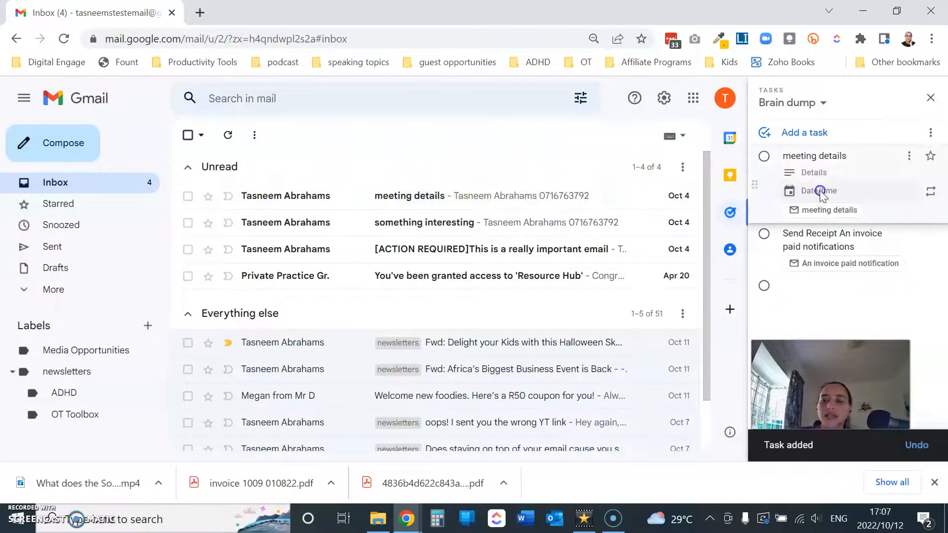
pyautogui.click(820, 191)
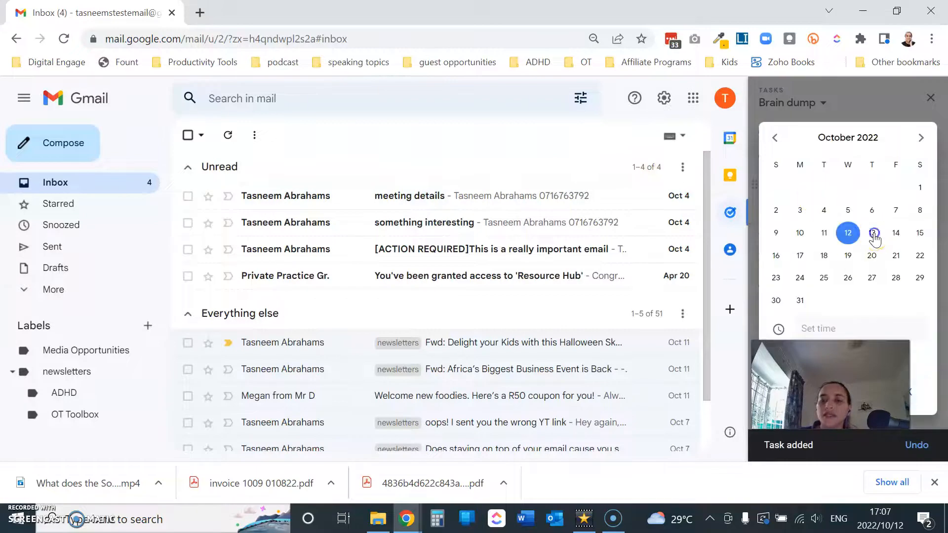
pyautogui.click(826, 329)
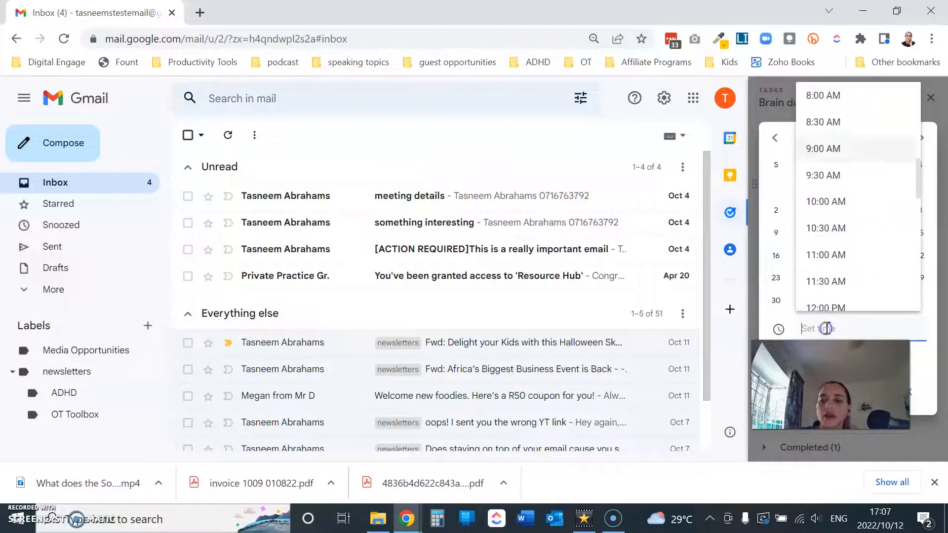
pyautogui.click(829, 228)
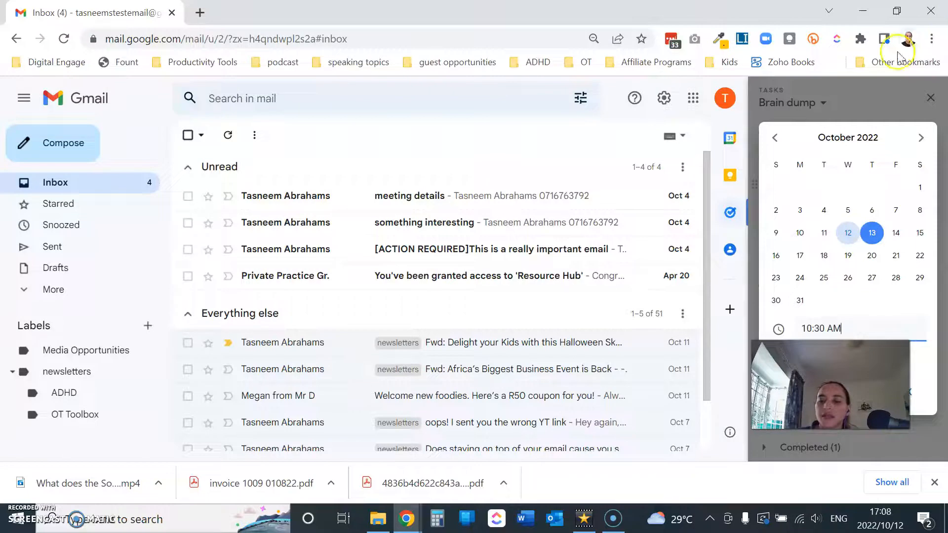
pyautogui.click(914, 398)
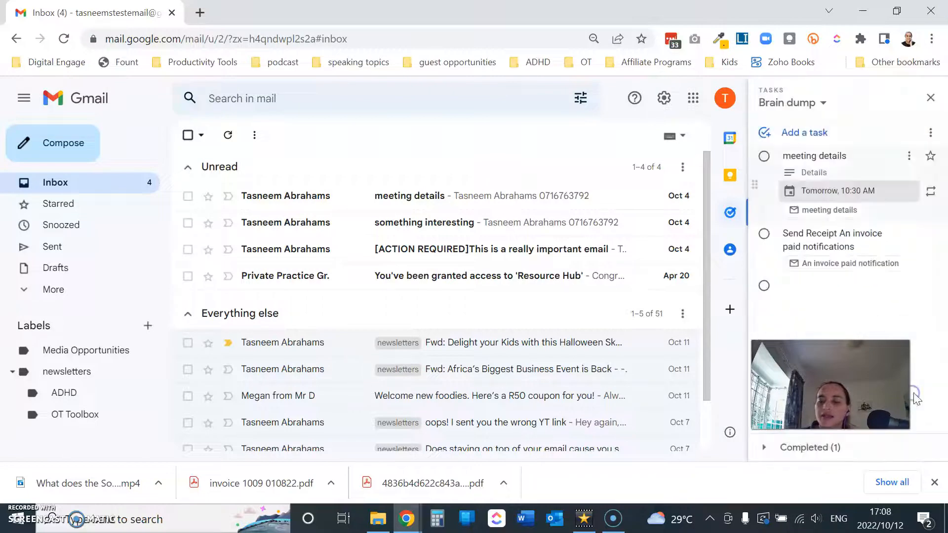
# - Archive the "meeting details" email and close the task list
pyautogui.click(188, 197)
pyautogui.click(228, 137)
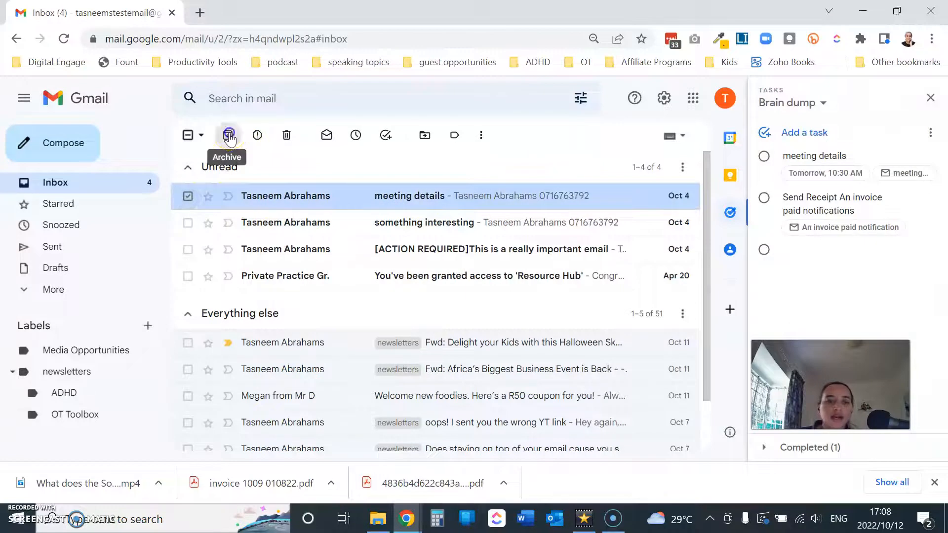
pyautogui.click(929, 98)
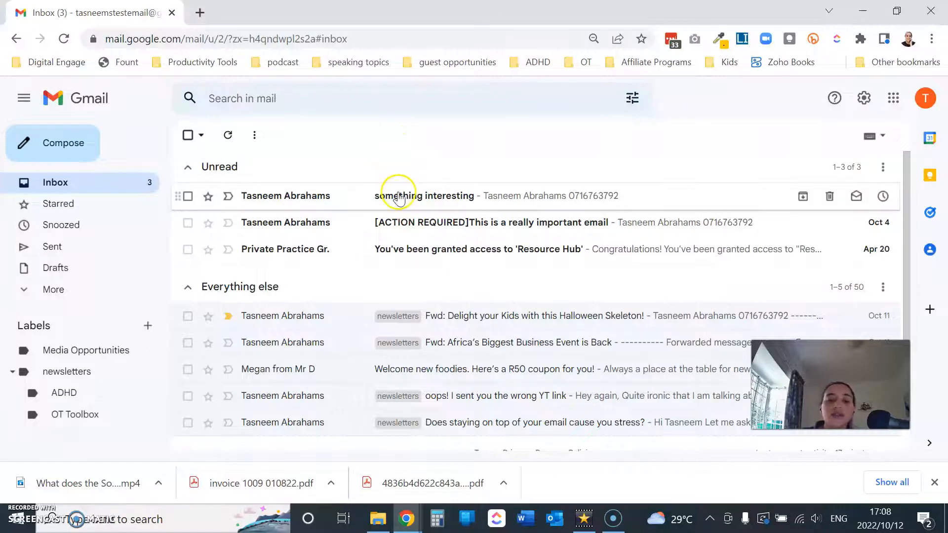
# - Archive the unread "something interesting" email and the "[ACTION REQUIRED]This is a really important email" message one after the other
pyautogui.click(188, 198)
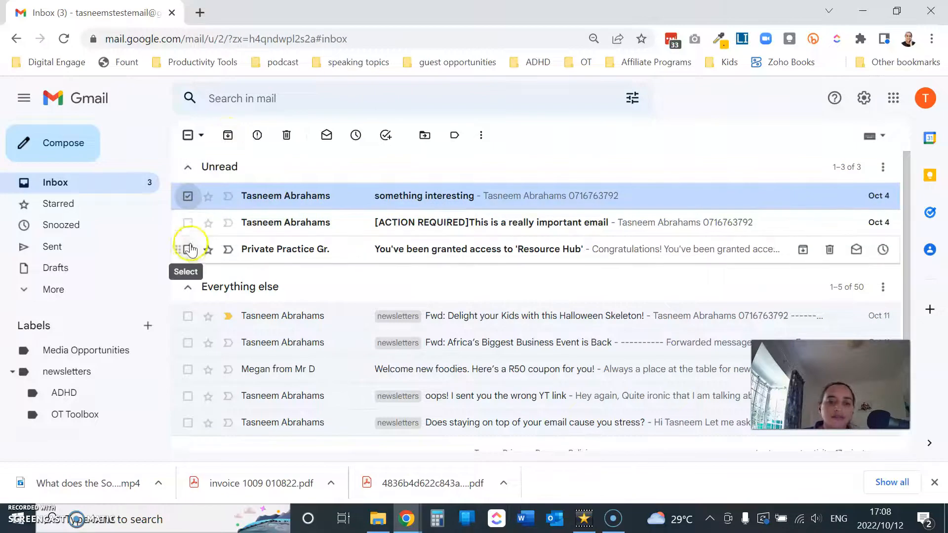
pyautogui.click(227, 135)
pyautogui.moveTo(310, 201)
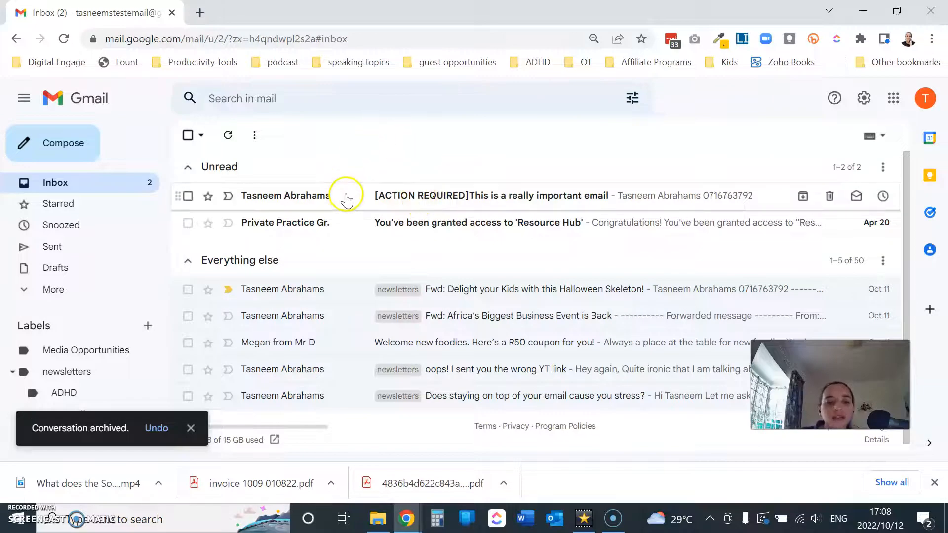
pyautogui.click(188, 196)
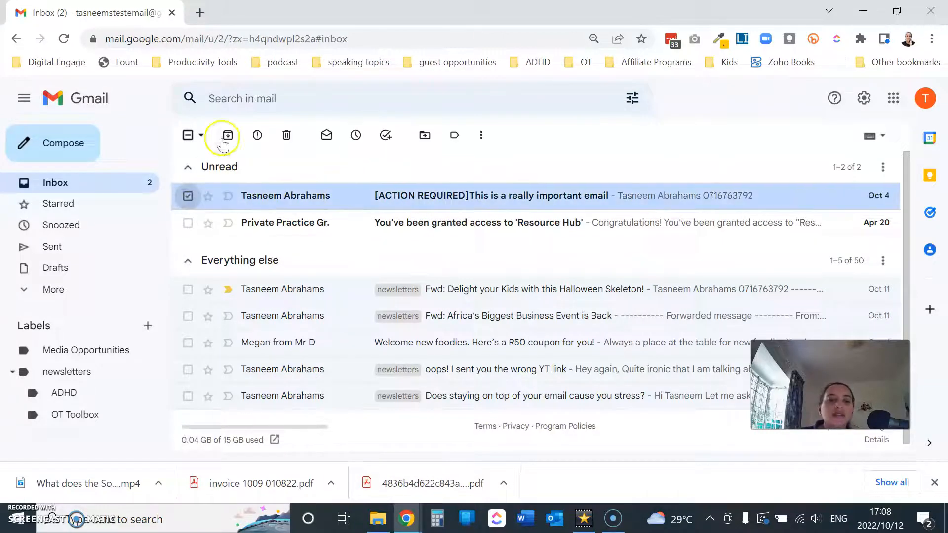
pyautogui.click(226, 136)
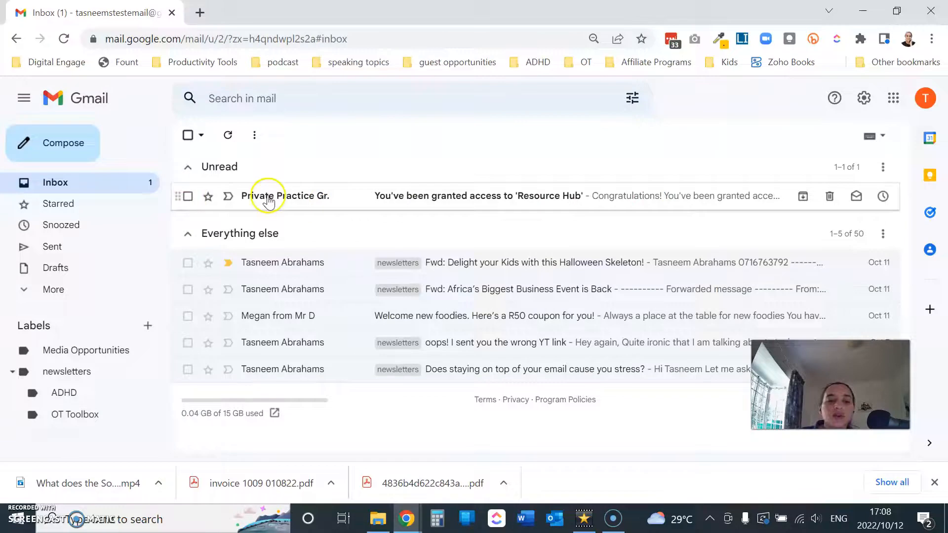
pyautogui.click(229, 196)
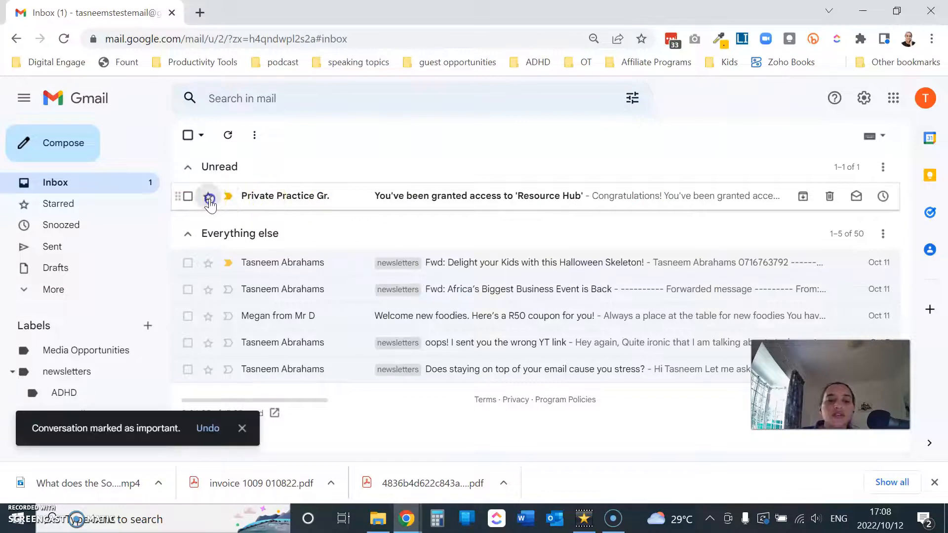
pyautogui.click(228, 197)
pyautogui.click(310, 202)
pyautogui.moveTo(310, 202)
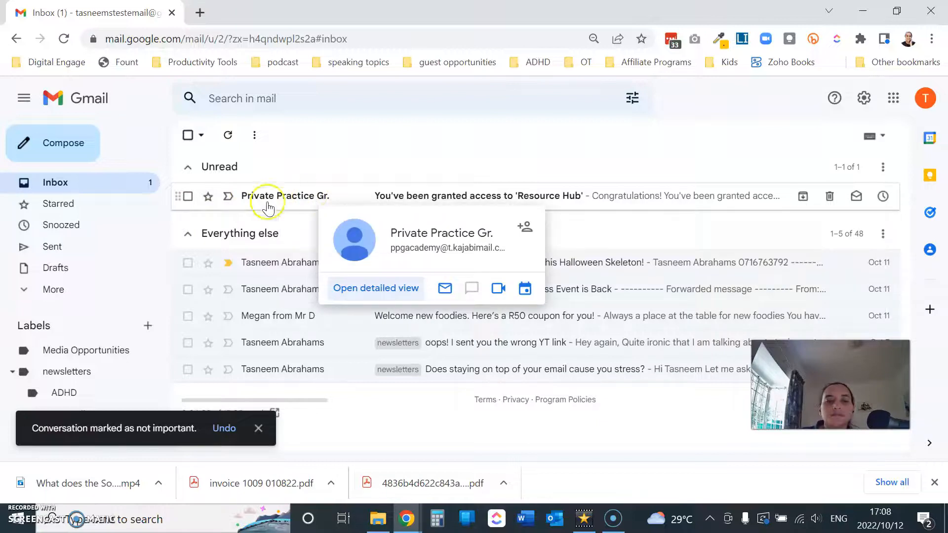
# - Apply a new label named "Access details" to the unread Resource Hub access email and archive it
pyautogui.click(188, 196)
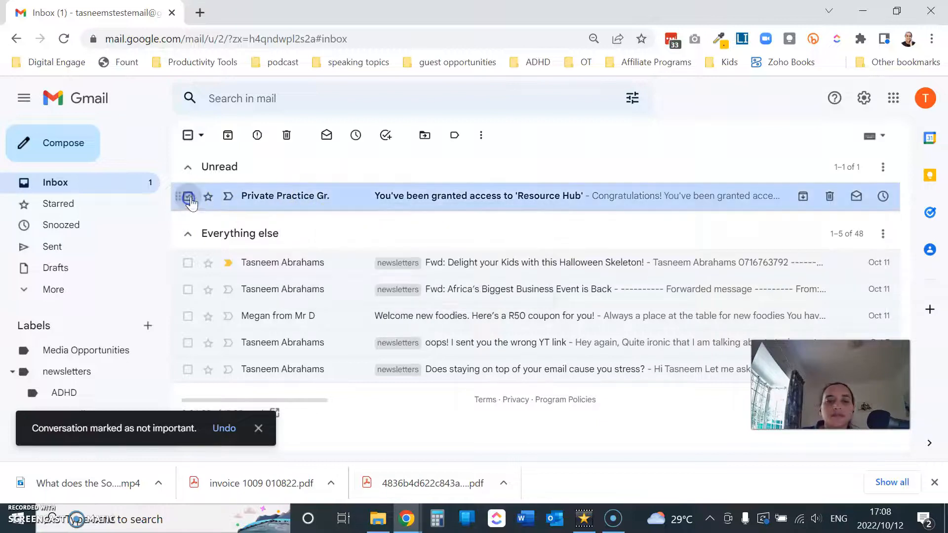
pyautogui.click(454, 136)
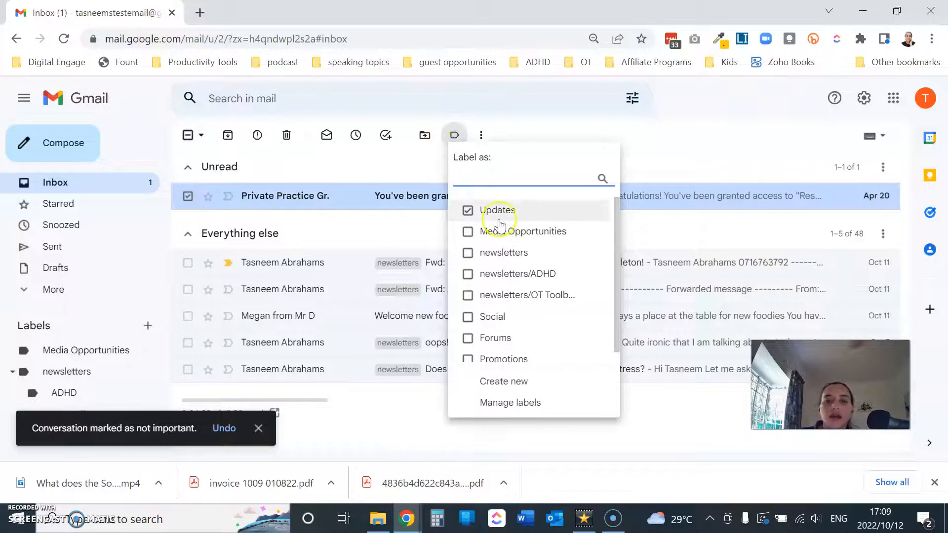
pyautogui.click(543, 384)
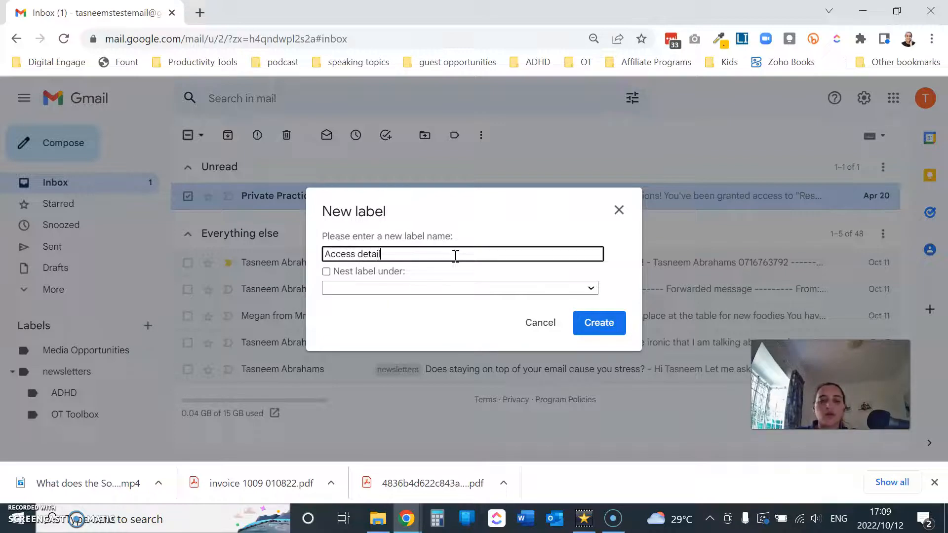
pyautogui.click(602, 322)
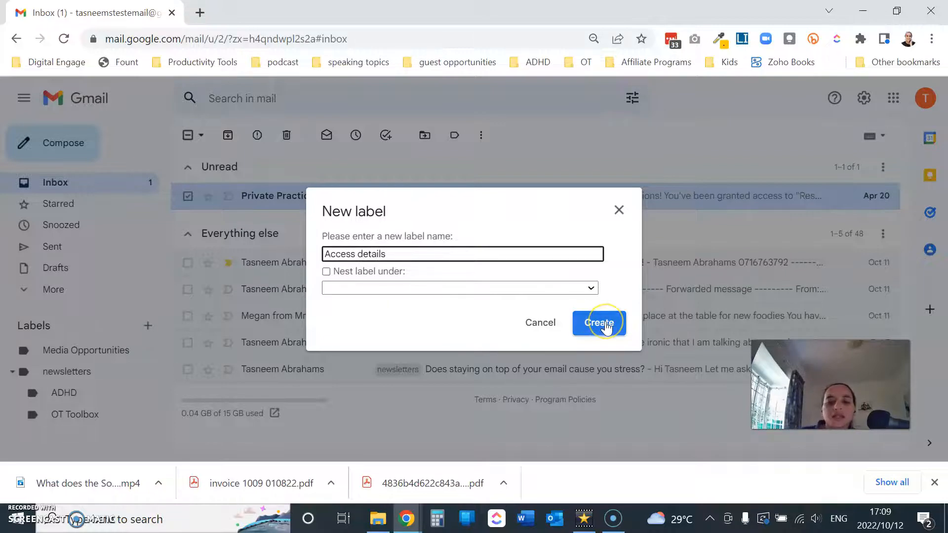
pyautogui.click(606, 326)
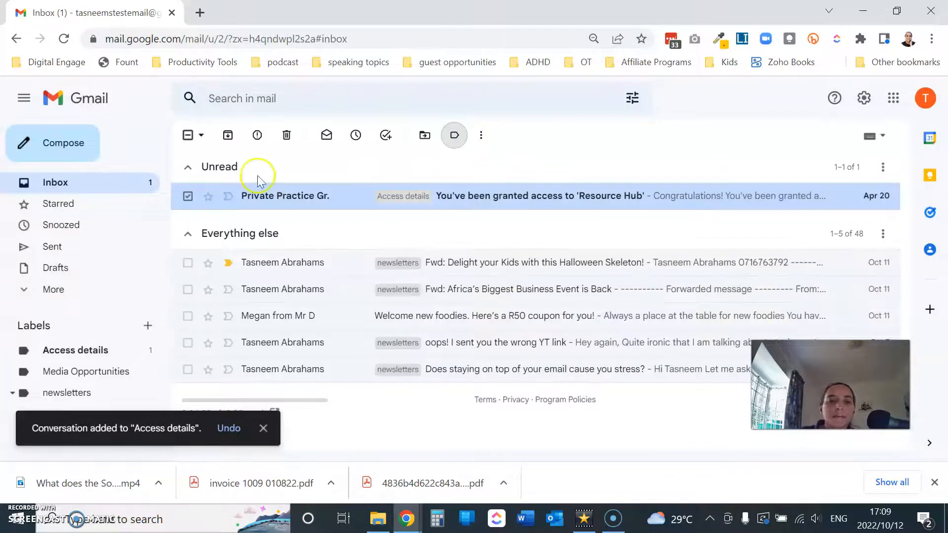
pyautogui.click(228, 135)
pyautogui.click(357, 157)
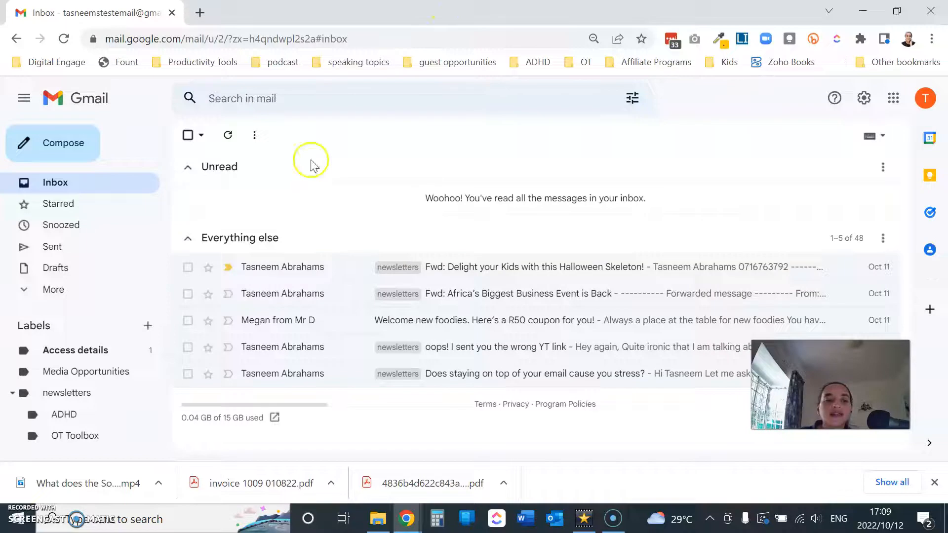
# - Open the All Mail folder to look over the archived messages and check the remaining mailbox folders
pyautogui.click(53, 292)
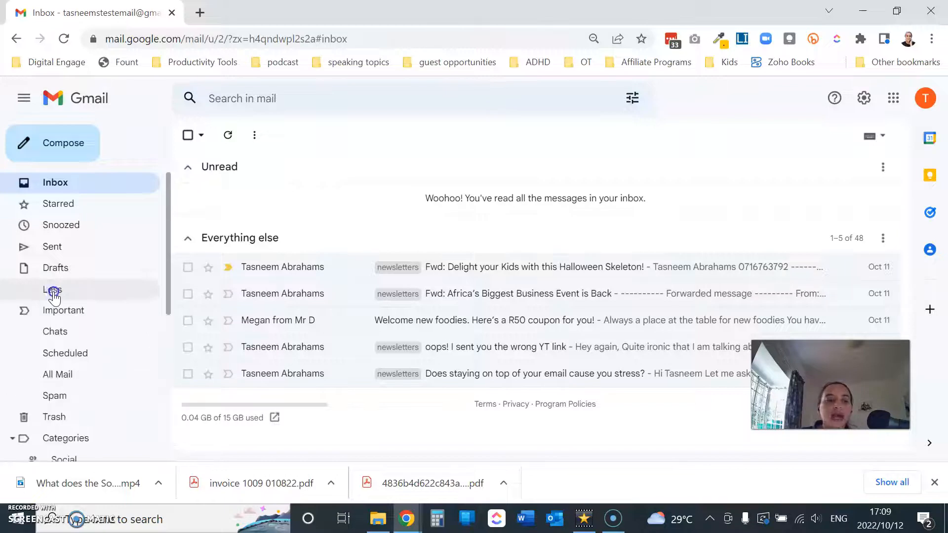
pyautogui.click(67, 376)
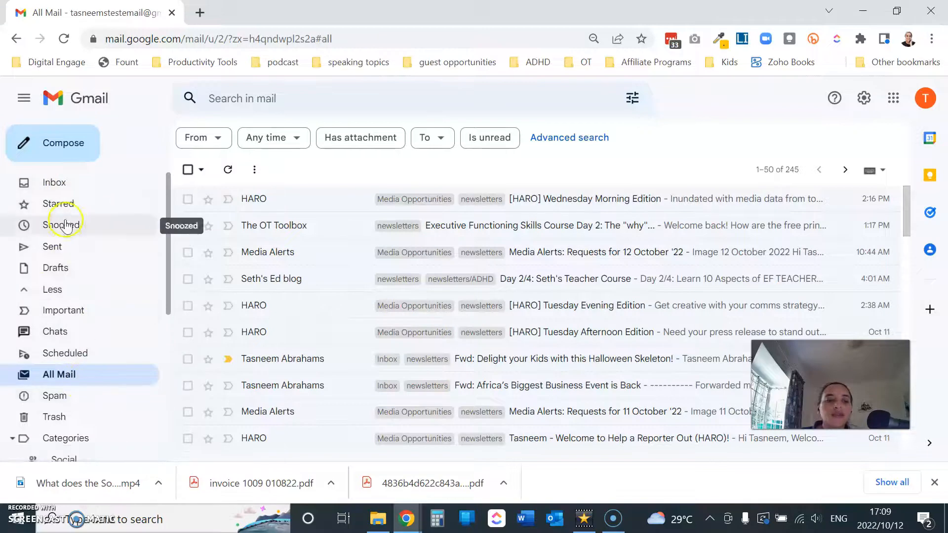
pyautogui.scroll(-3, 74, 275)
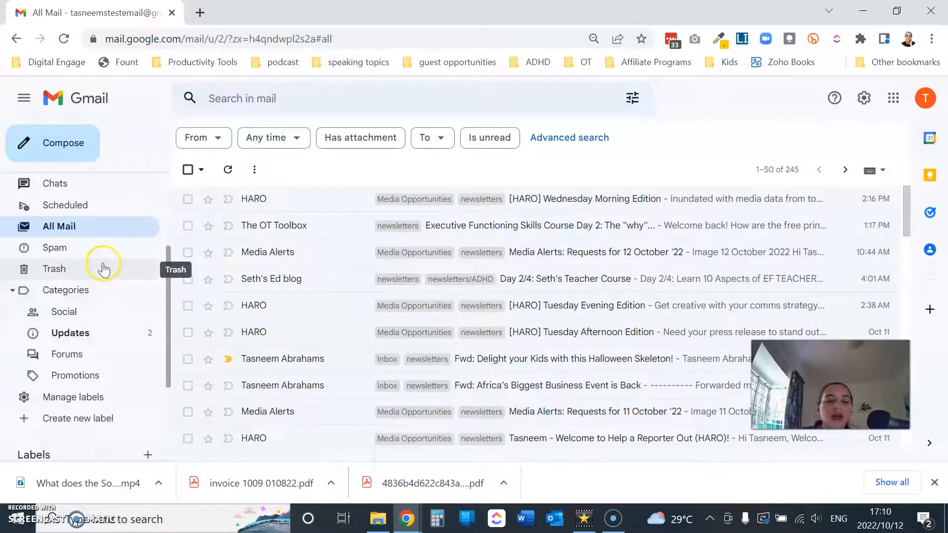
# - Mark the unread Instagram confirmation and Resource Hub access emails in the Updates category as read
pyautogui.click(74, 333)
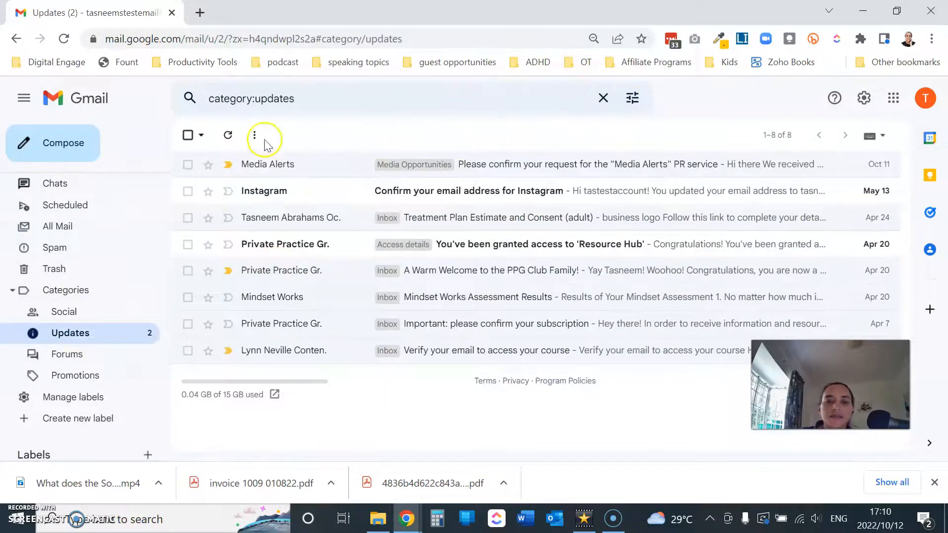
pyautogui.click(188, 191)
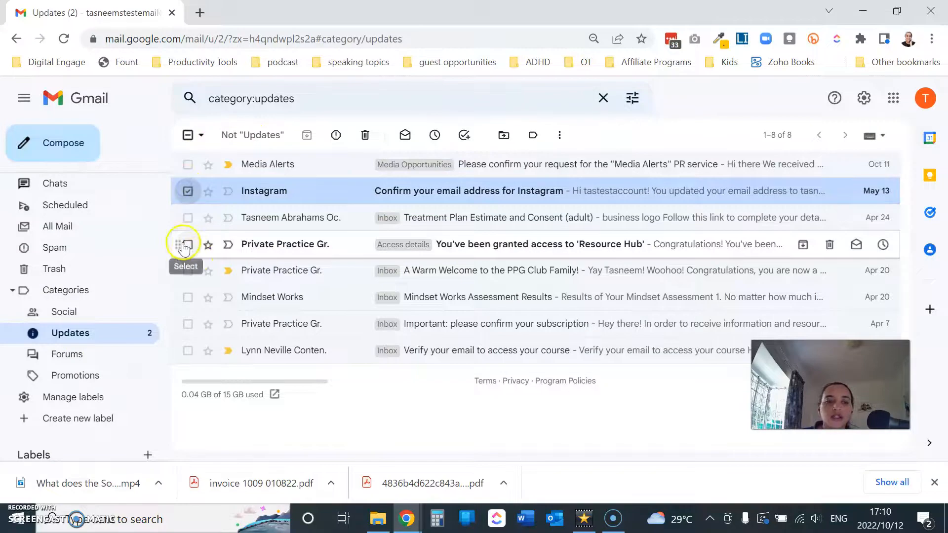
pyautogui.click(188, 244)
pyautogui.click(405, 135)
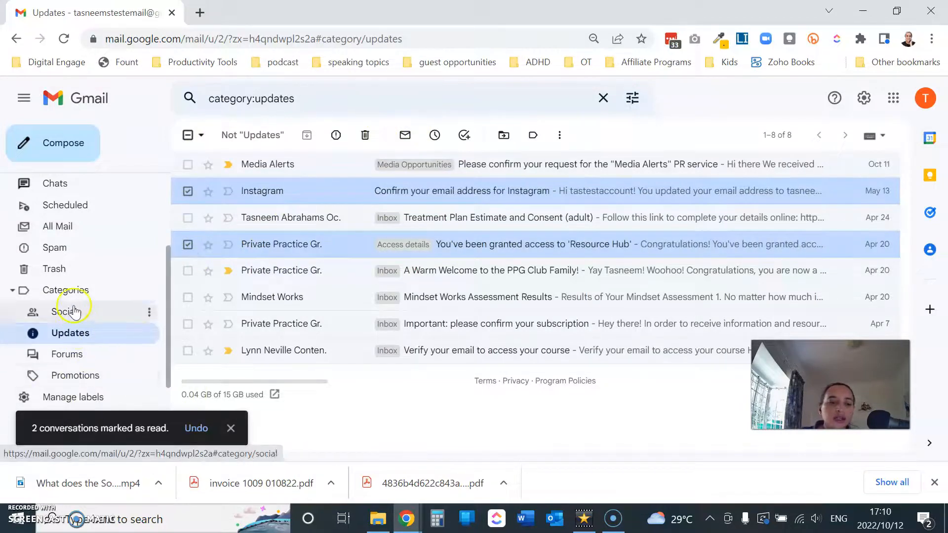
# - Look through the emails filed under the Access details, Media Opportunities and newsletters labels, including the OT Toolbox and ADHD sublabels
pyautogui.scroll(-1, 121, 390)
pyautogui.scroll(-1, 121, 390)
pyautogui.click(81, 331)
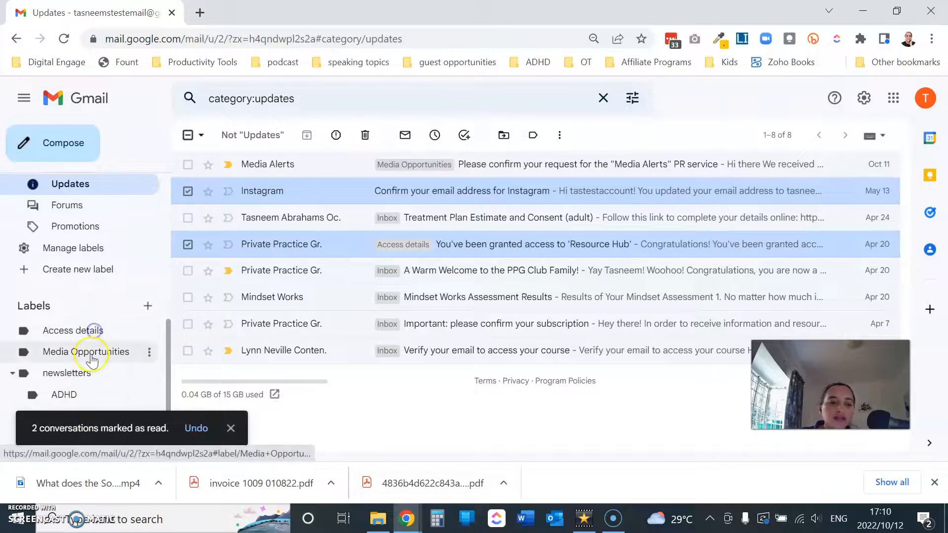
pyautogui.click(90, 358)
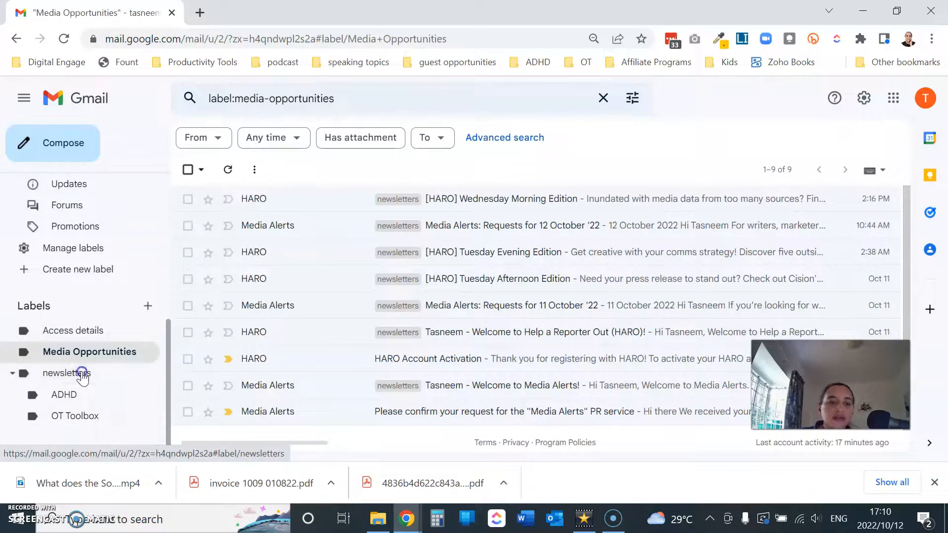
pyautogui.click(65, 395)
pyautogui.click(85, 415)
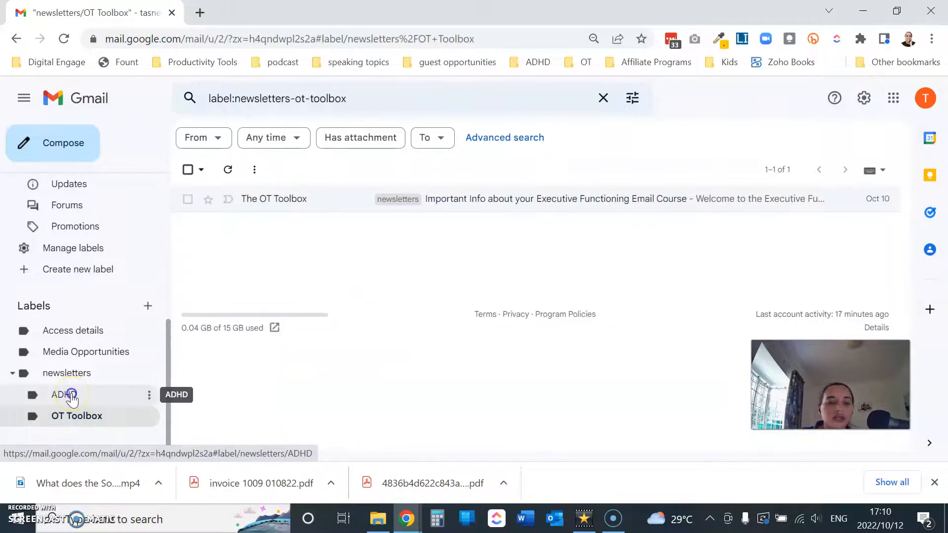
pyautogui.click(71, 396)
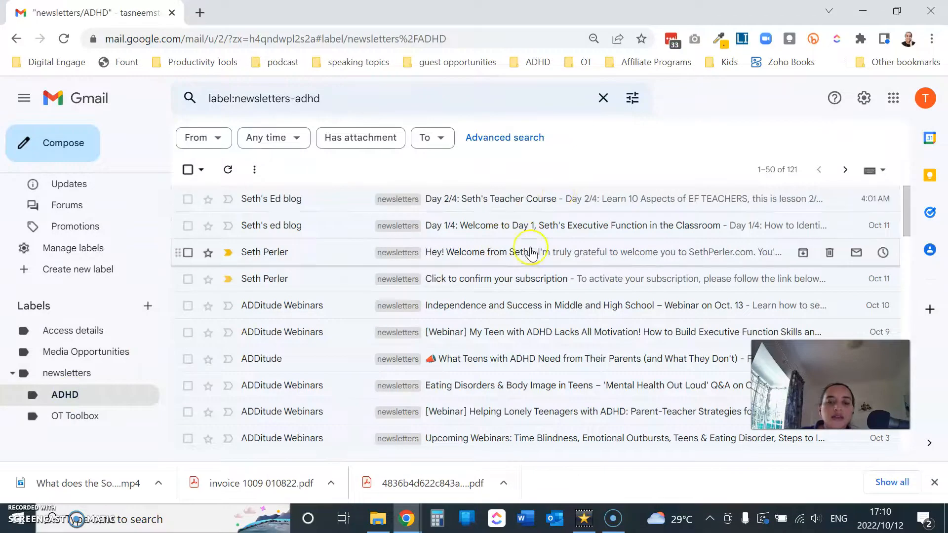
pyautogui.scroll(-6, 530, 253)
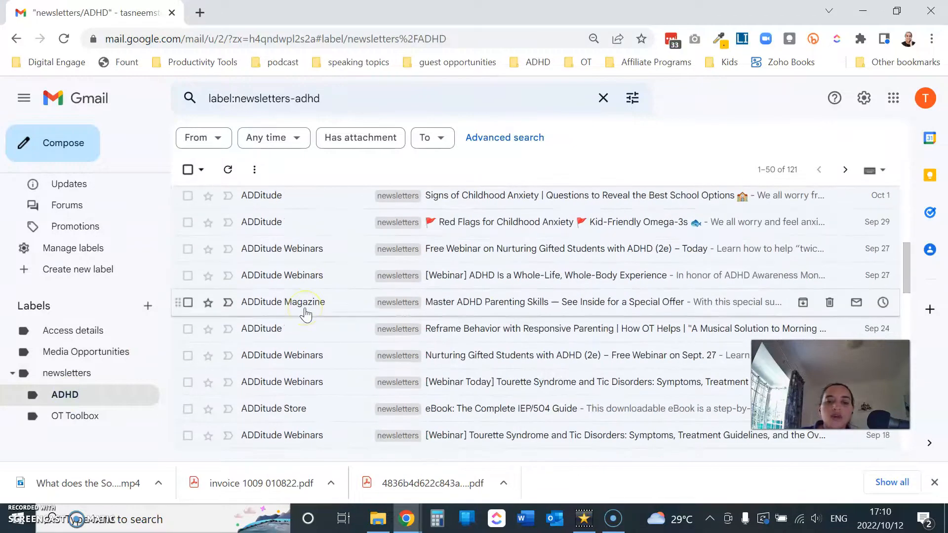
pyautogui.scroll(5, 306, 315)
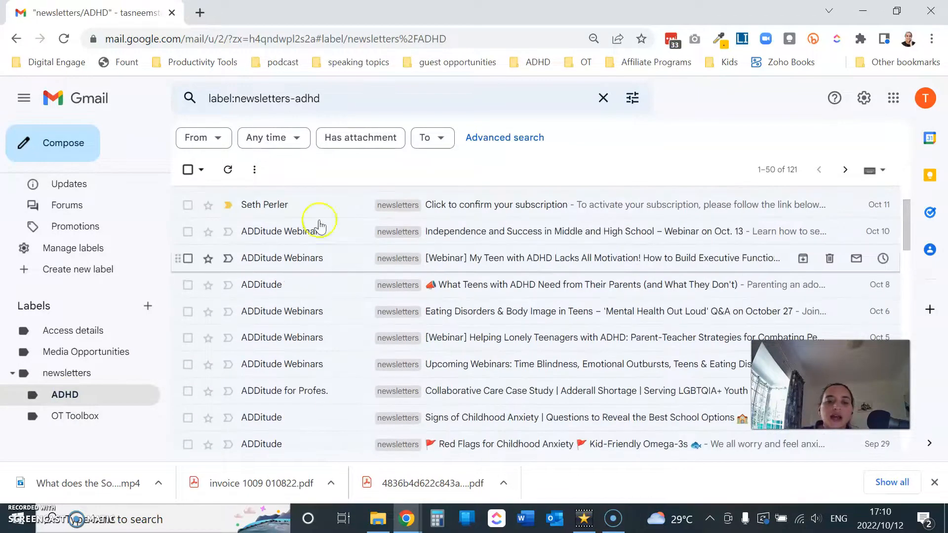
# - Search the ADHD newsletters label for "teen" and return to the inbox
pyautogui.click(350, 102)
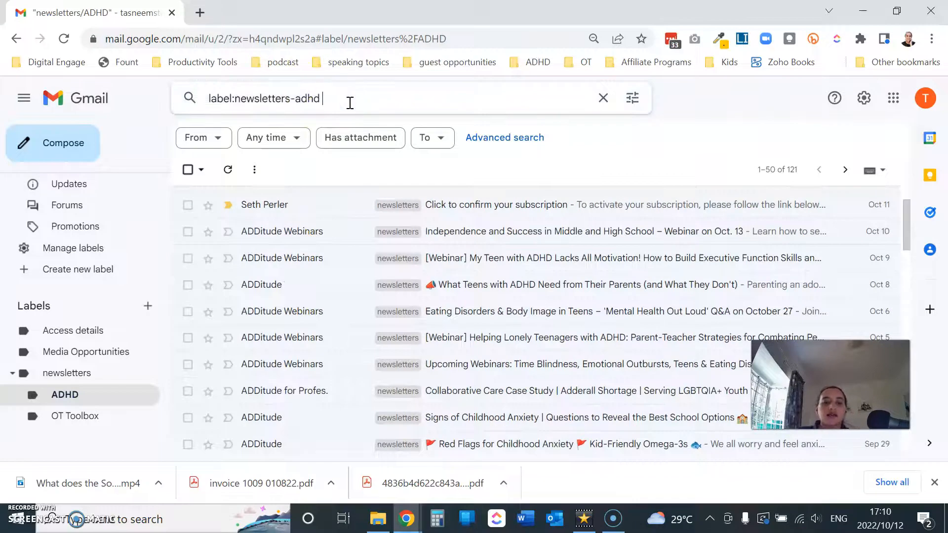
pyautogui.press('Return')
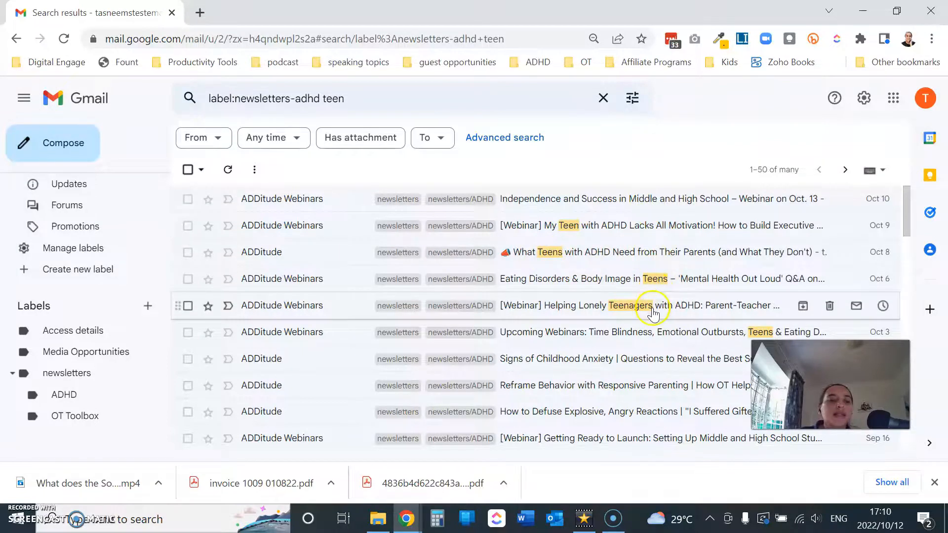
pyautogui.scroll(5, 74, 215)
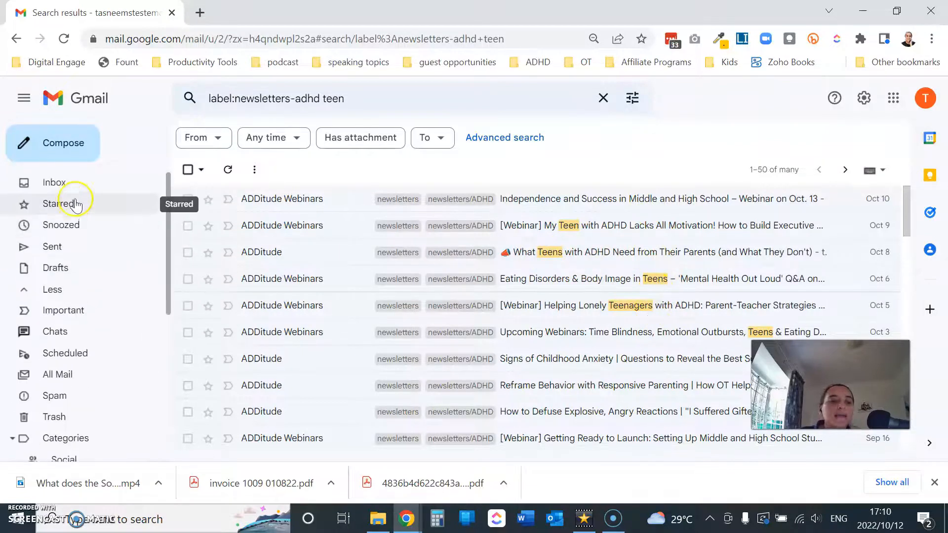
pyautogui.click(75, 182)
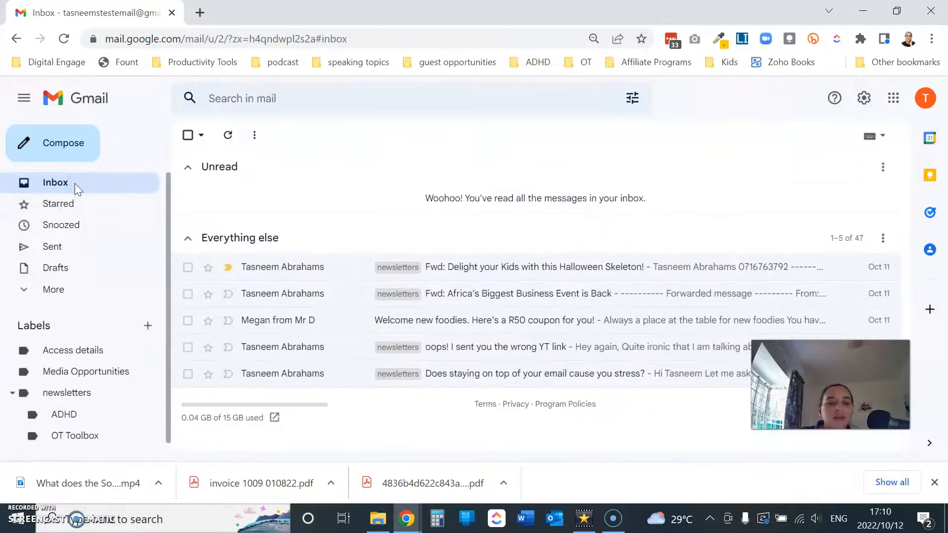